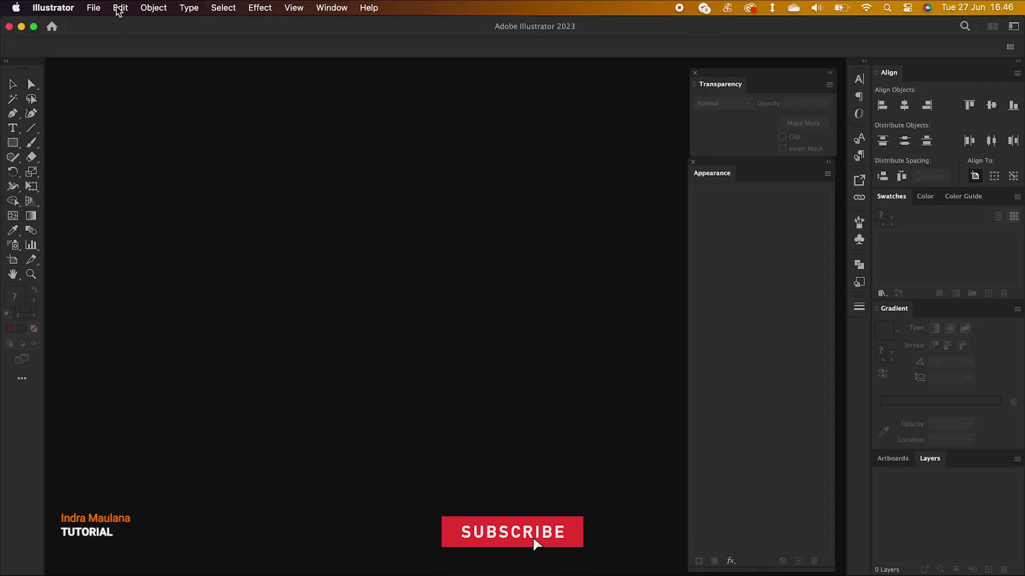
- Create a blank Web-Large document, Untitled-1, at 1920 × 1080 px
click(93, 8)
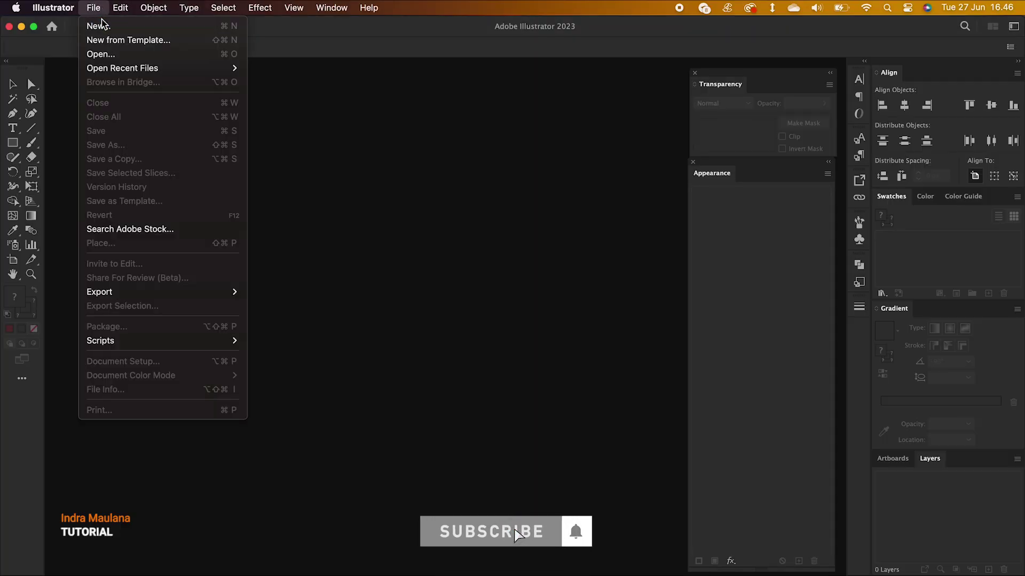
click(91, 22)
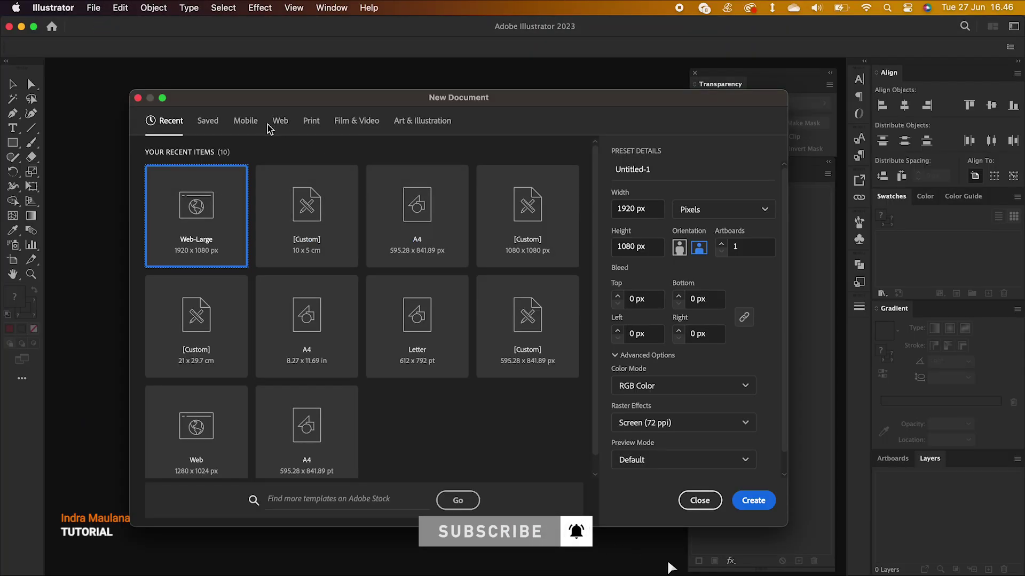
click(280, 122)
click(434, 236)
click(307, 218)
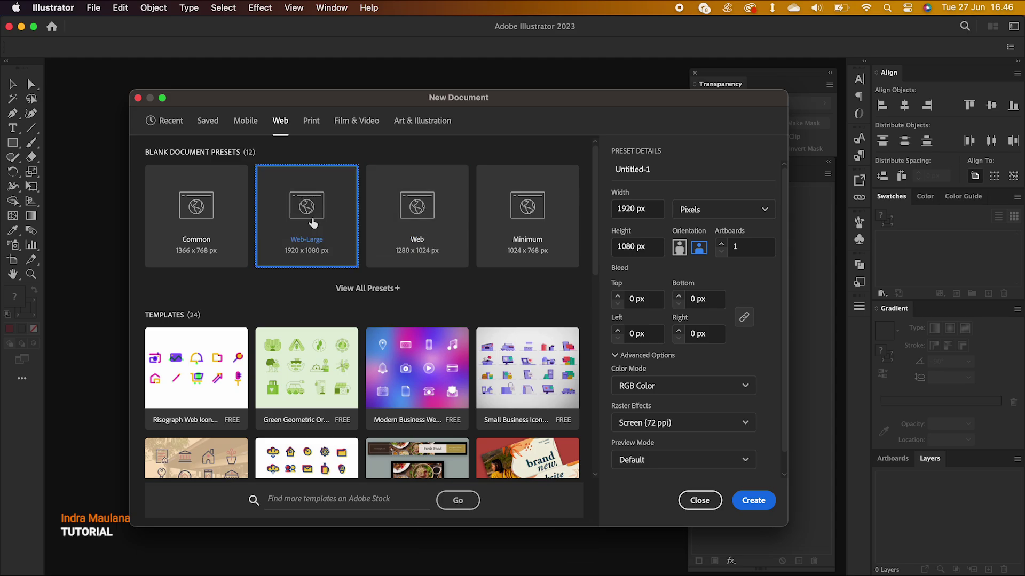
click(751, 501)
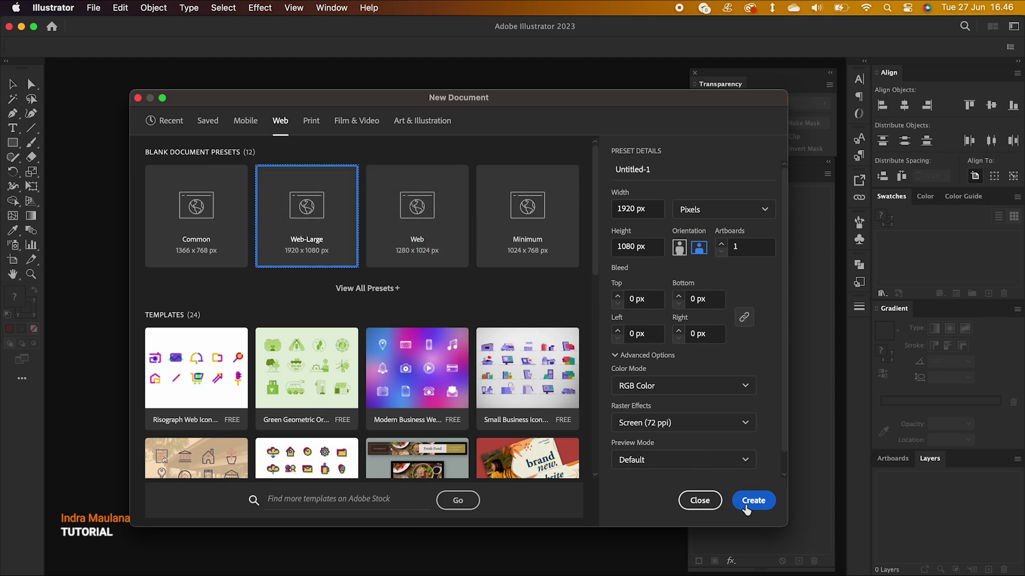
scroll(366, 350, down, 3)
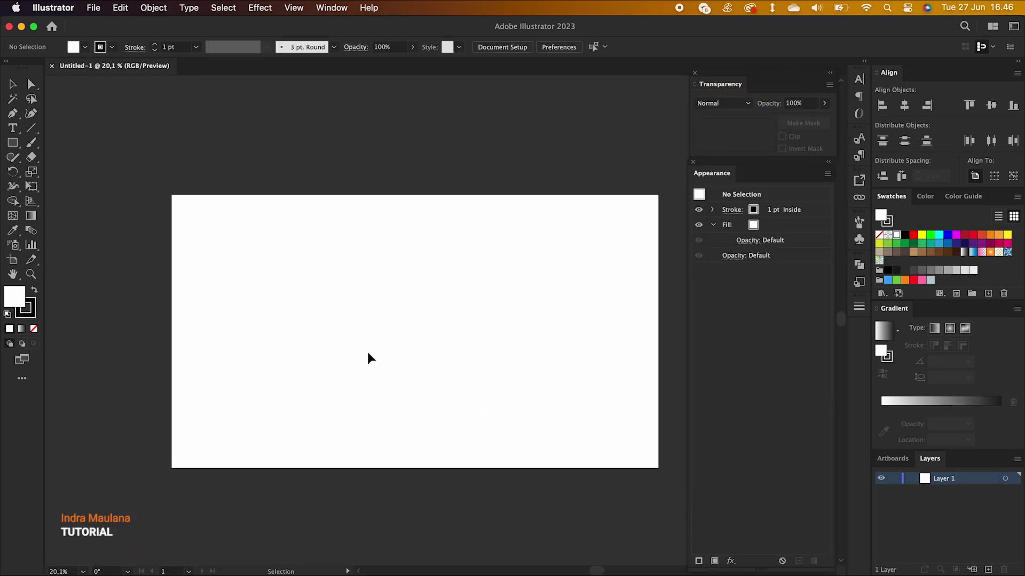
- Drag the artboard's right edge so it measures 1640 × 1080 px instead of 1920
click(18, 262)
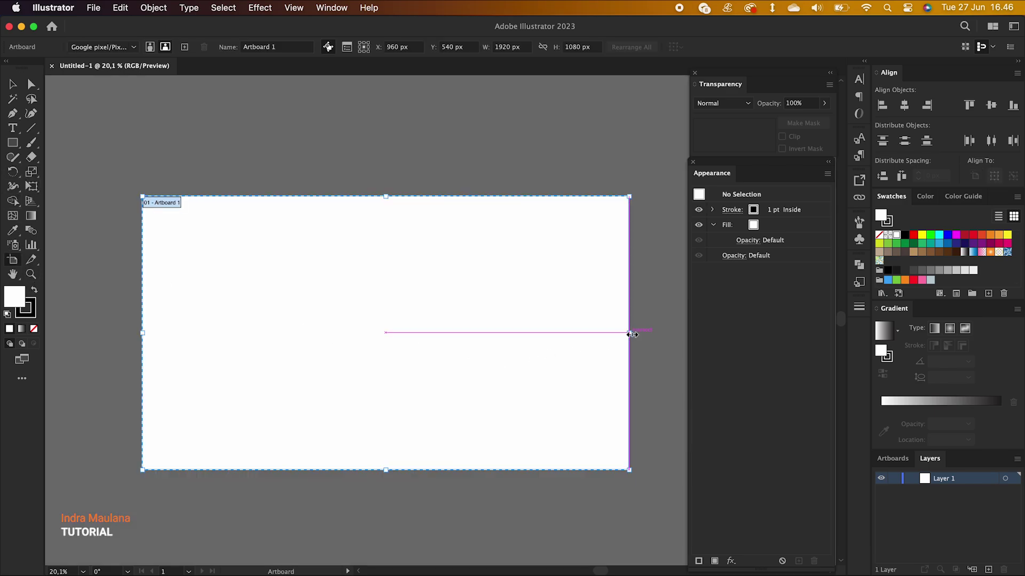
drag(631, 334, 531, 334)
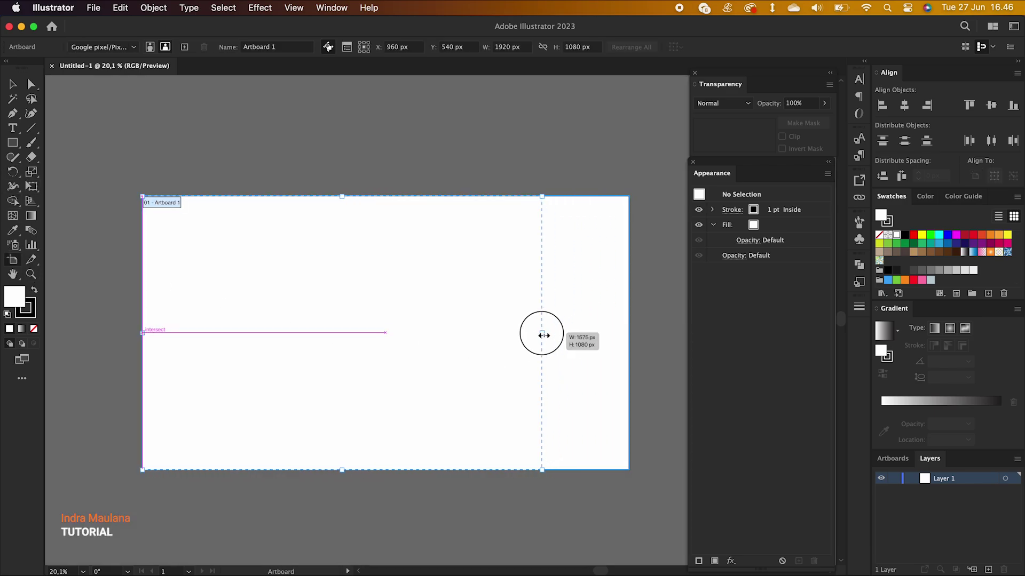
click(14, 85)
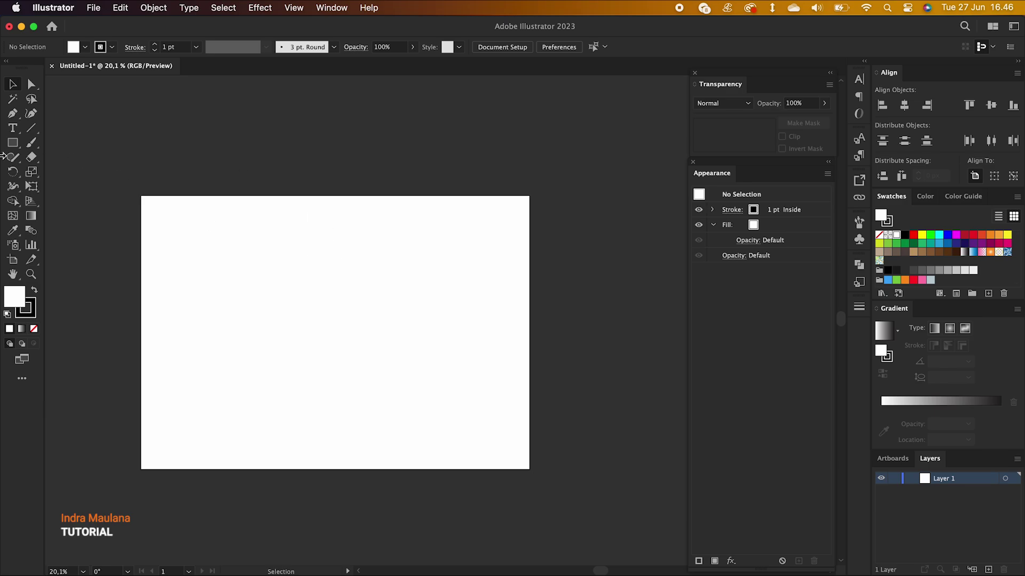
click(12, 264)
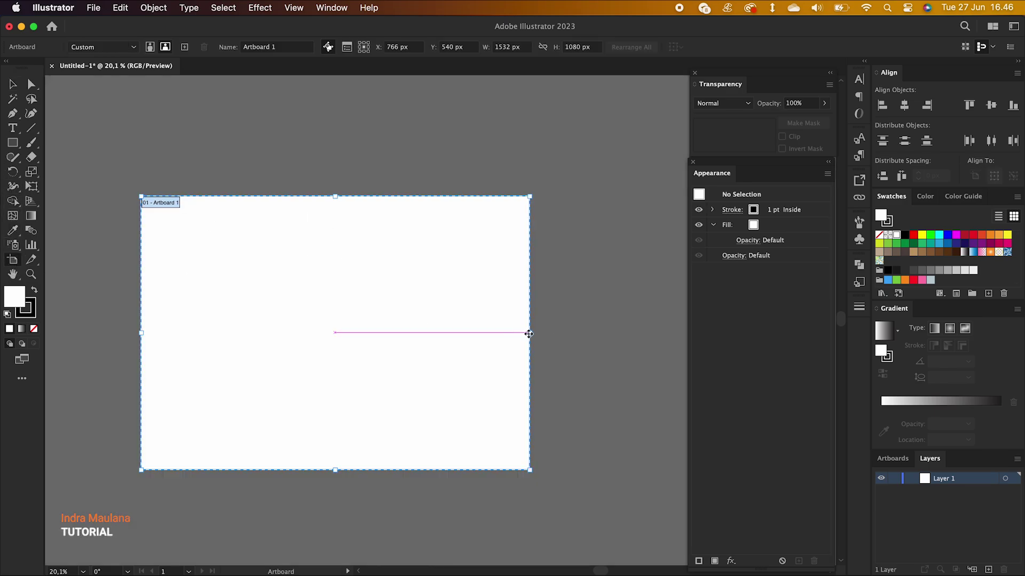
drag(531, 335, 556, 334)
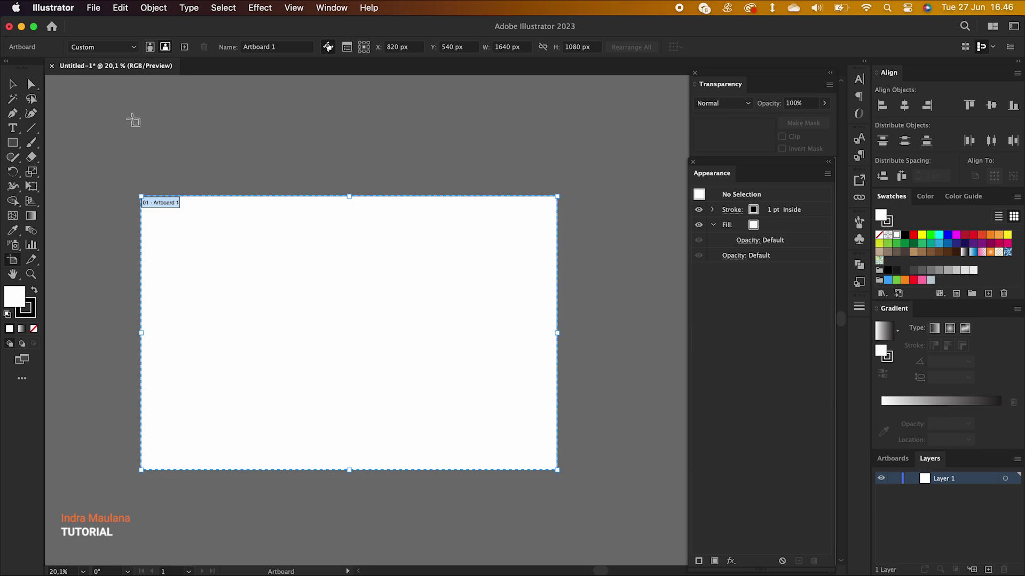
click(12, 87)
scroll(238, 132, right, 1)
scroll(238, 132, up, 1)
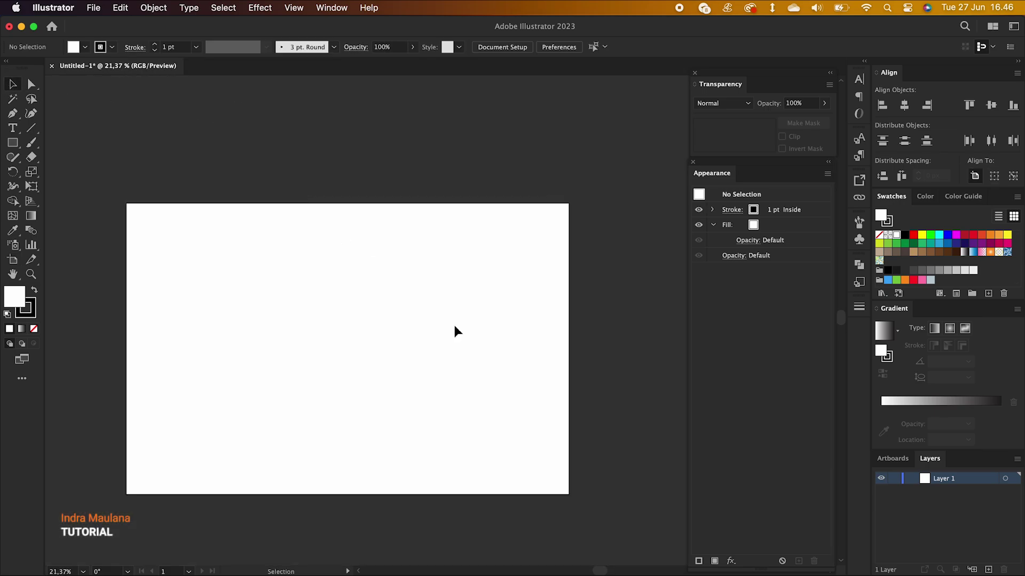
- Rename Layer 1 to 'BG' and add a second layer above it
double_click(952, 484)
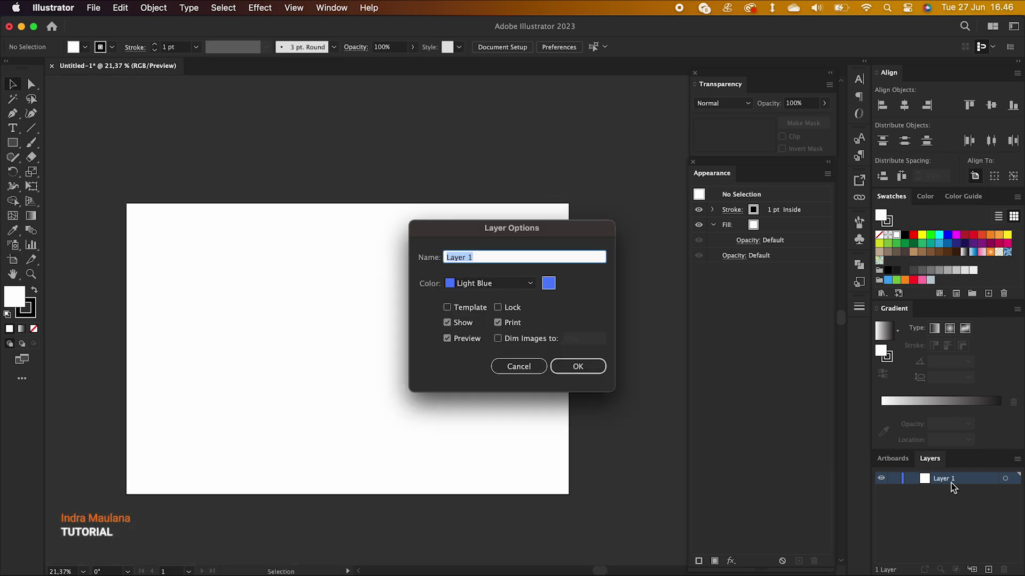
text(BG)
key(Return)
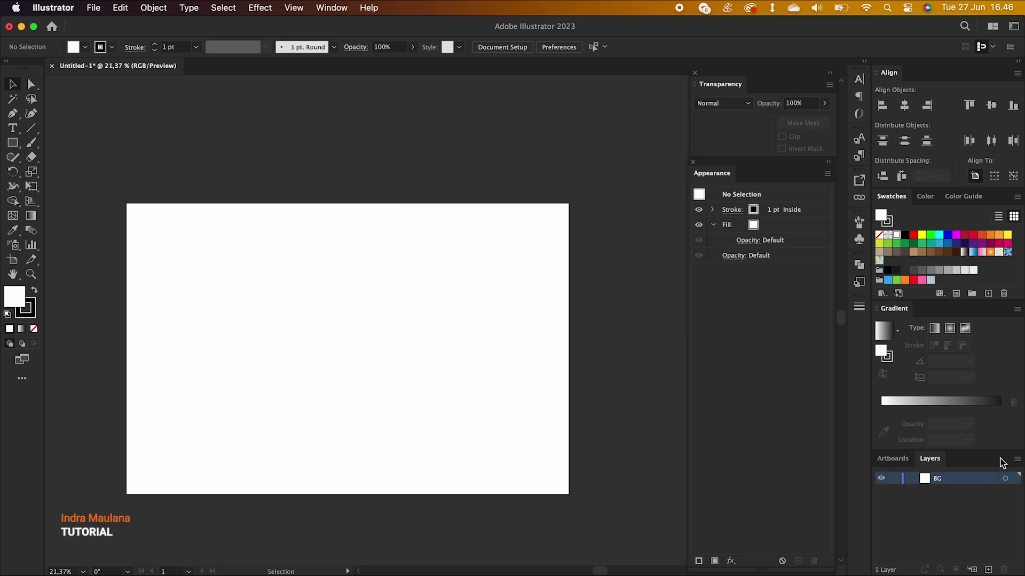
click(894, 480)
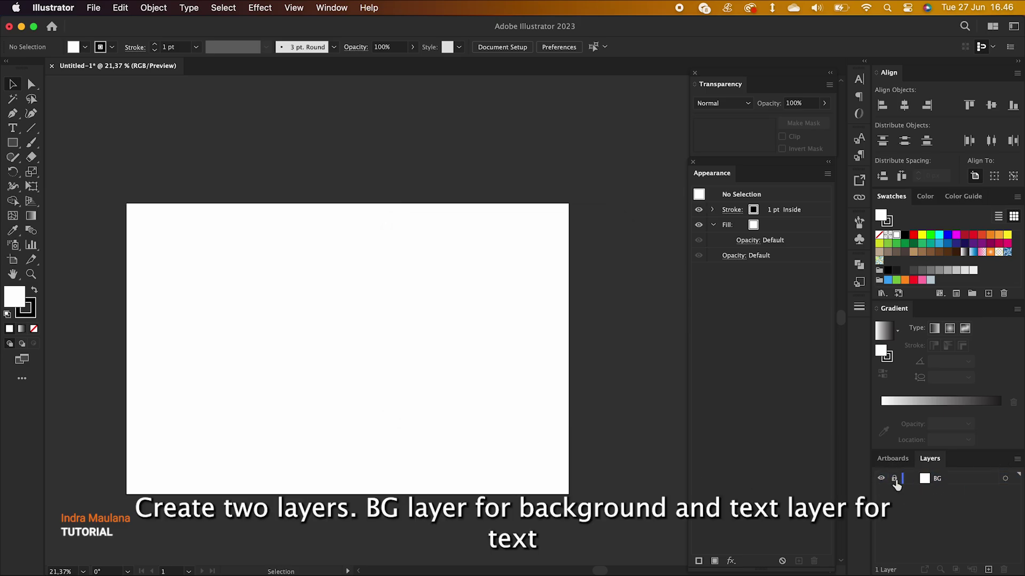
click(988, 569)
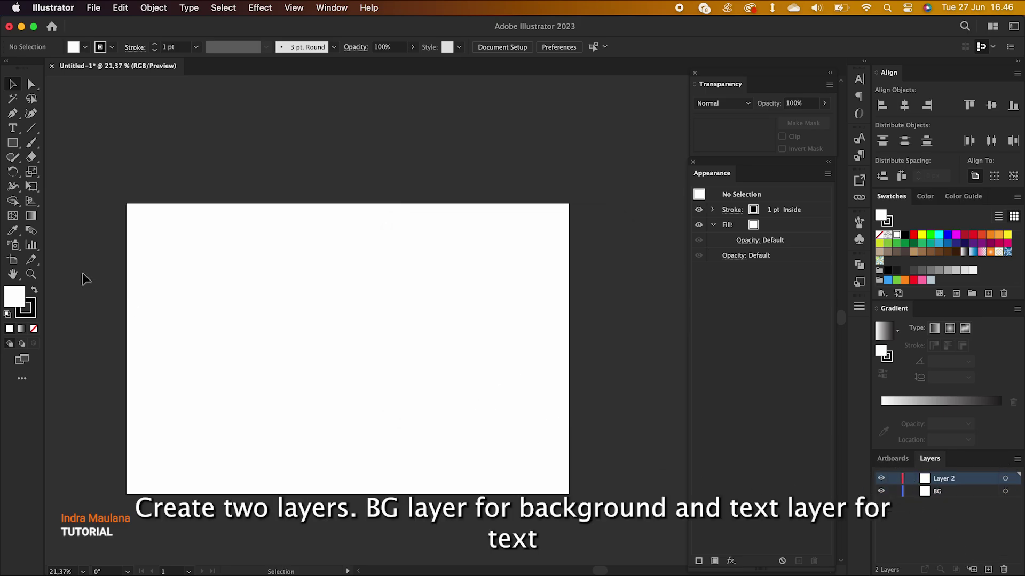
- Draw a white rectangle covering the whole artboard and remove its stroke
click(13, 143)
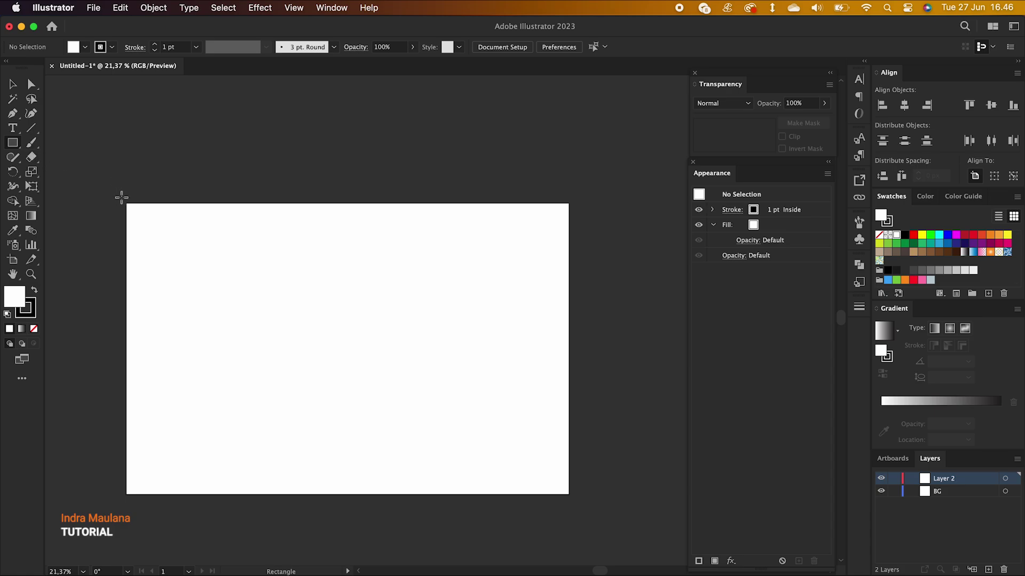
mouse_move(126, 203)
mouse_down()
mouse_move(548, 494)
mouse_move(568, 494)
mouse_up()
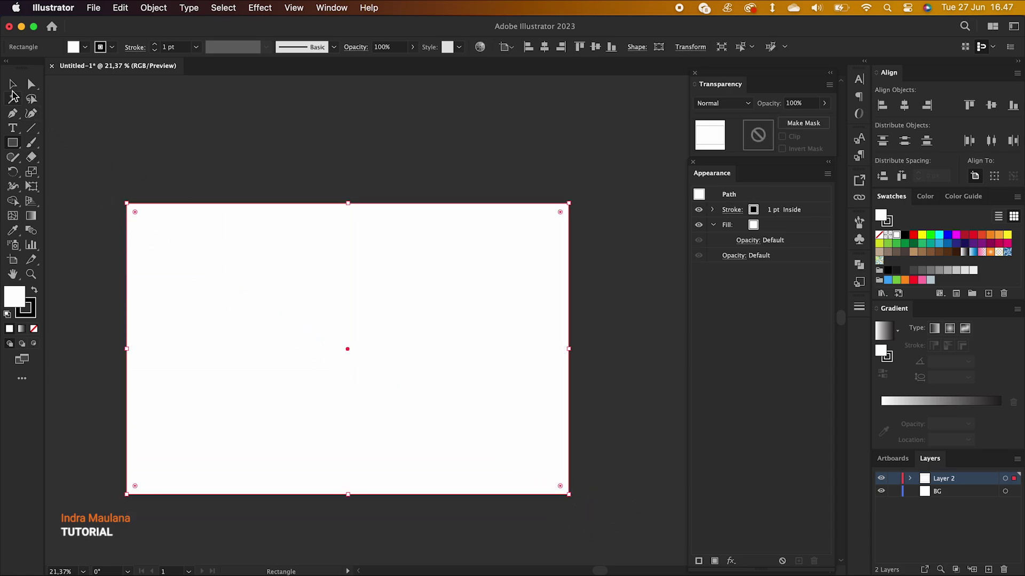
click(12, 85)
click(34, 328)
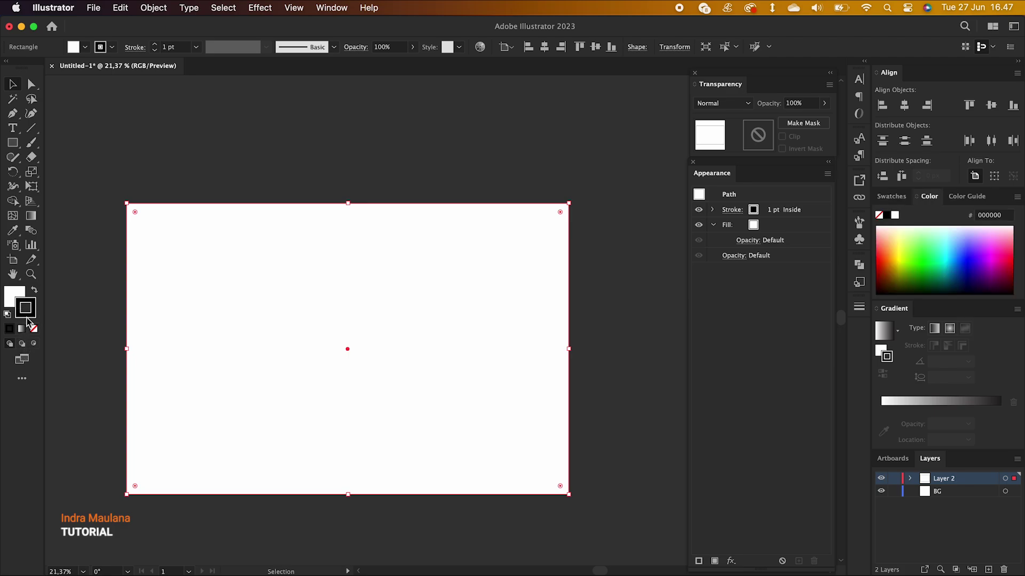
click(205, 187)
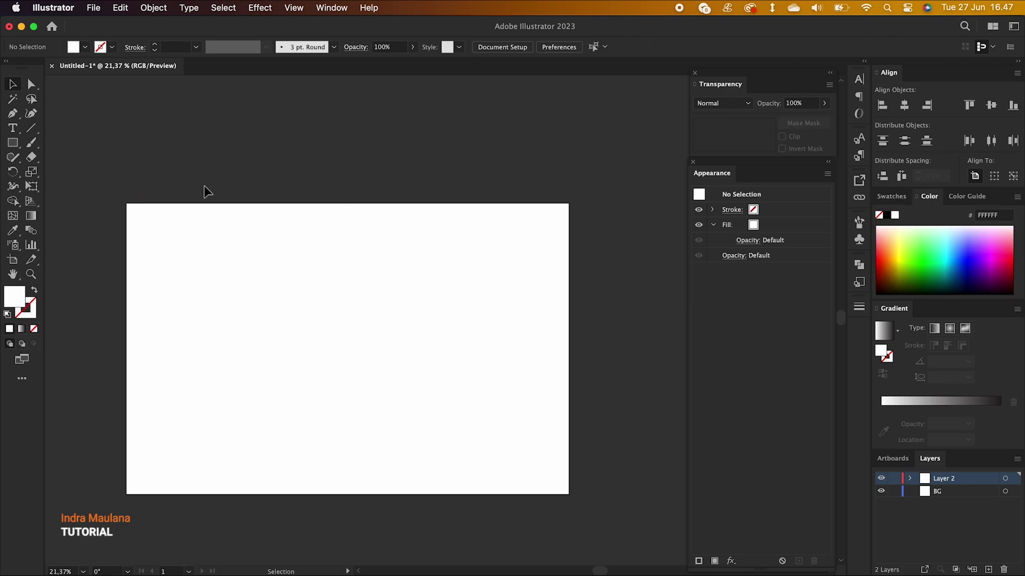
click(224, 250)
- Bring the red gradient sample square into the document beside the artboard
click(886, 197)
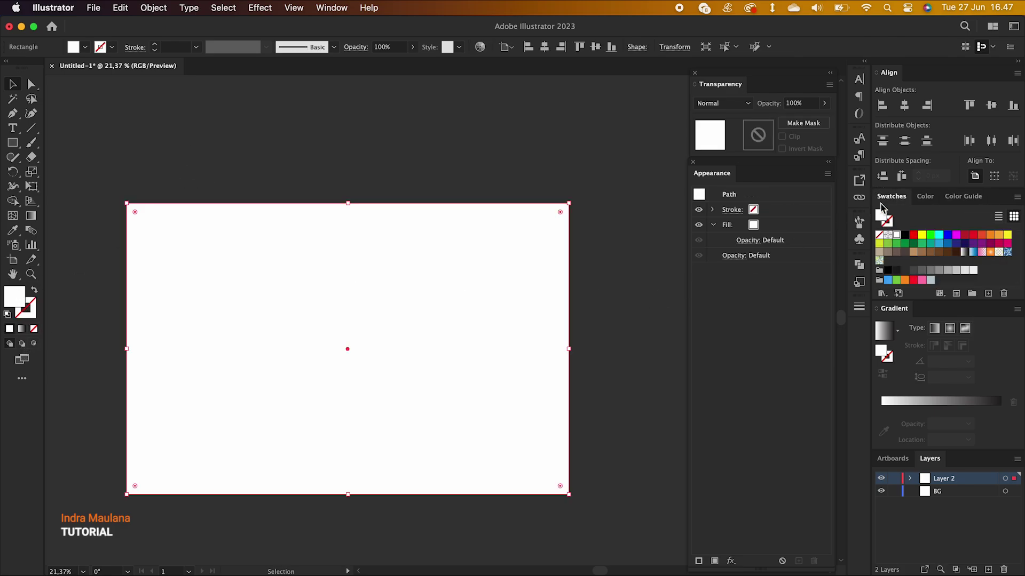
click(536, 178)
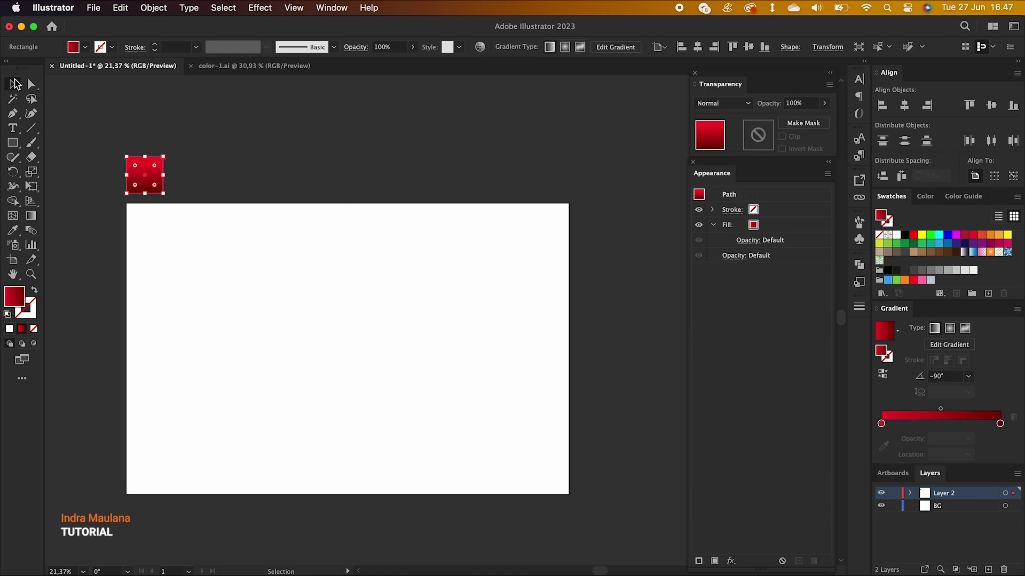
click(224, 183)
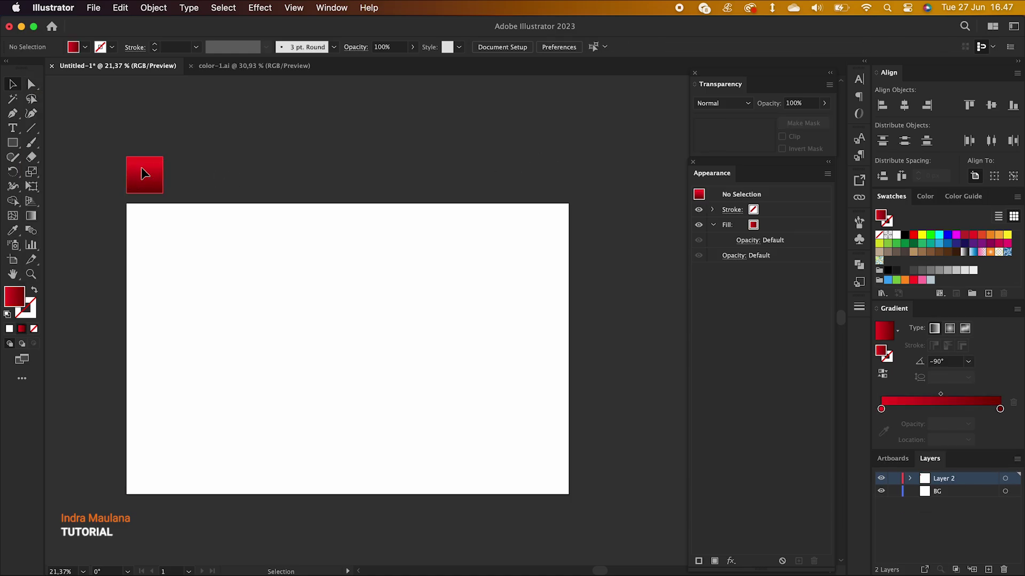
click(143, 173)
key(super+shift+a)
- Rename Layer 2 to 'Text' and select the BG layer
double_click(943, 479)
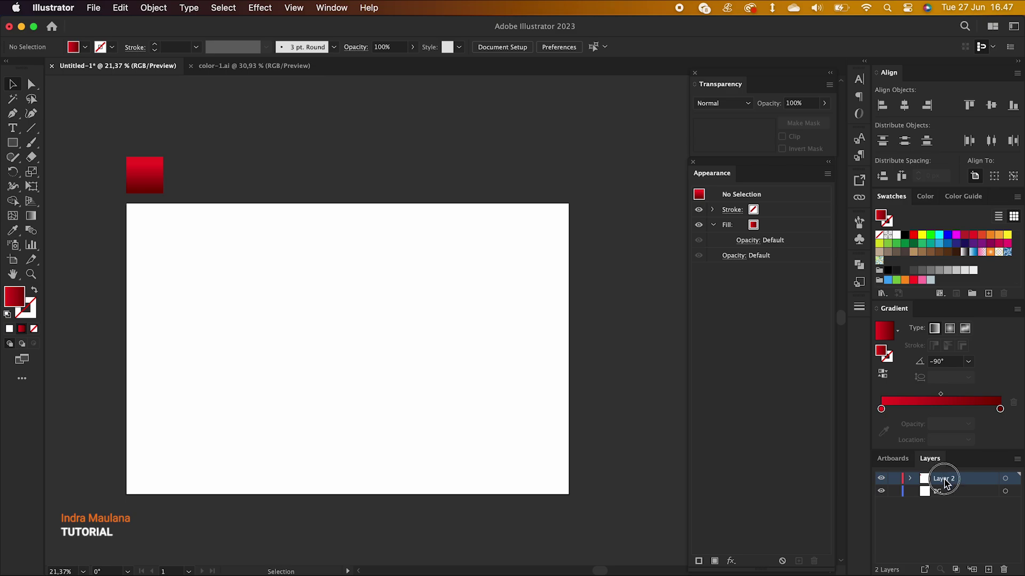
text(Text)
key(Return)
click(948, 492)
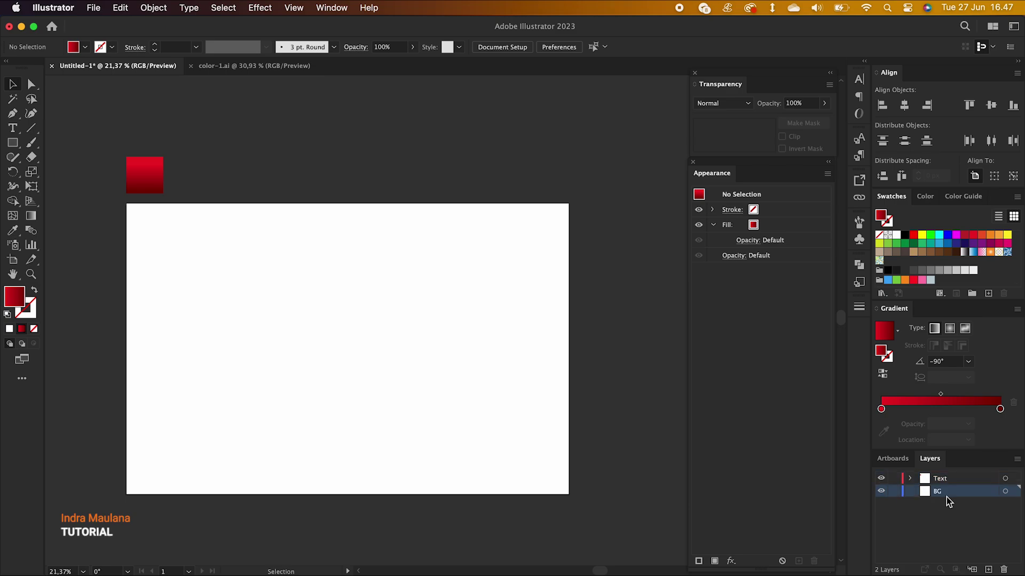
- Give the background rectangle a radial gradient based on the White, Black preset, with a dark grey centre stop
click(215, 290)
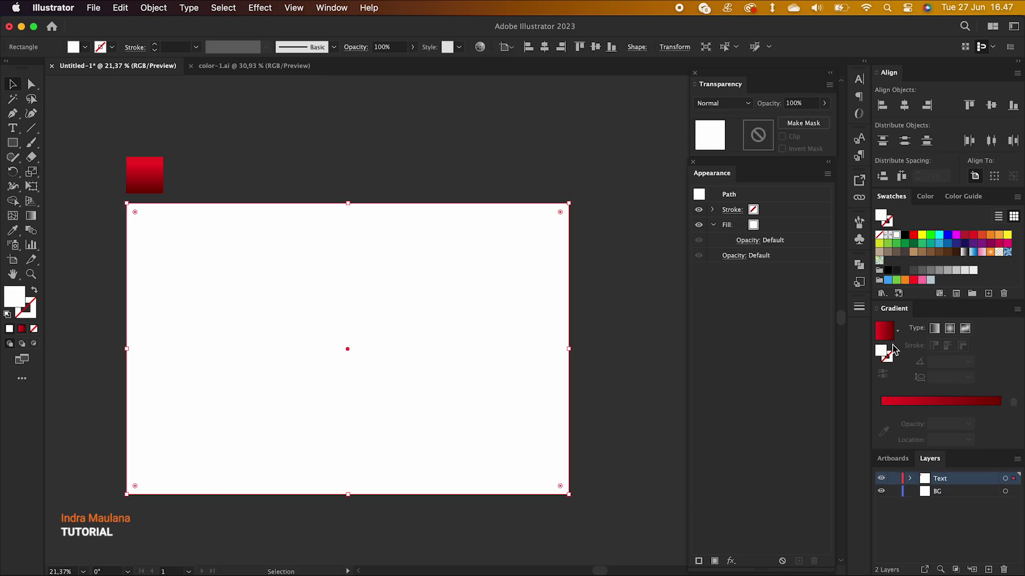
click(897, 331)
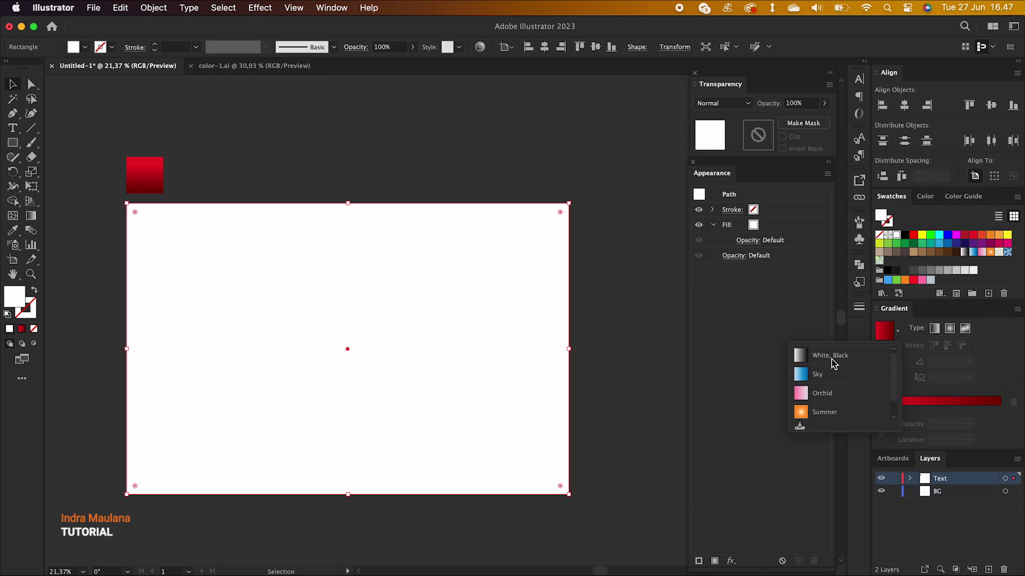
click(847, 355)
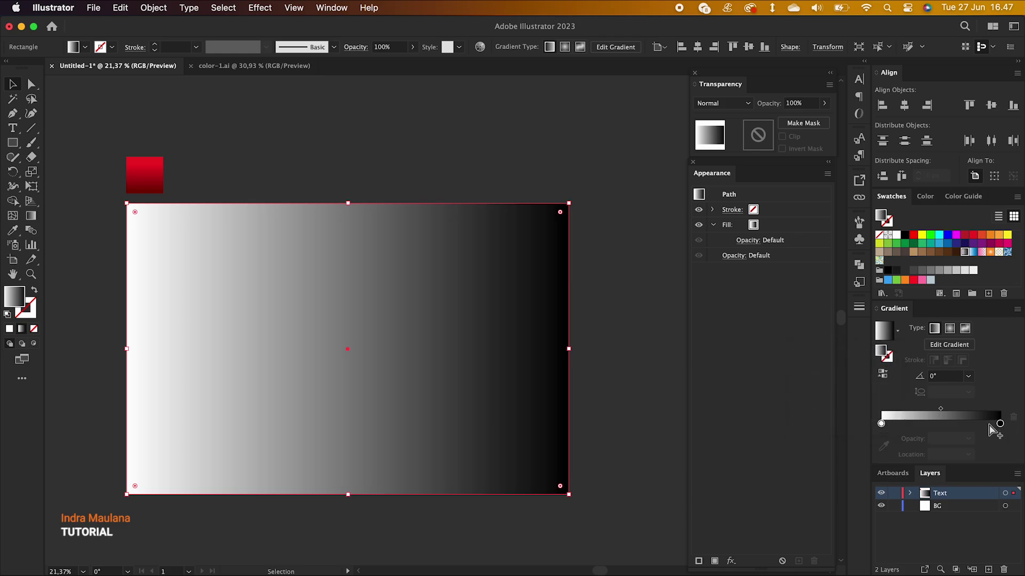
click(988, 423)
click(881, 423)
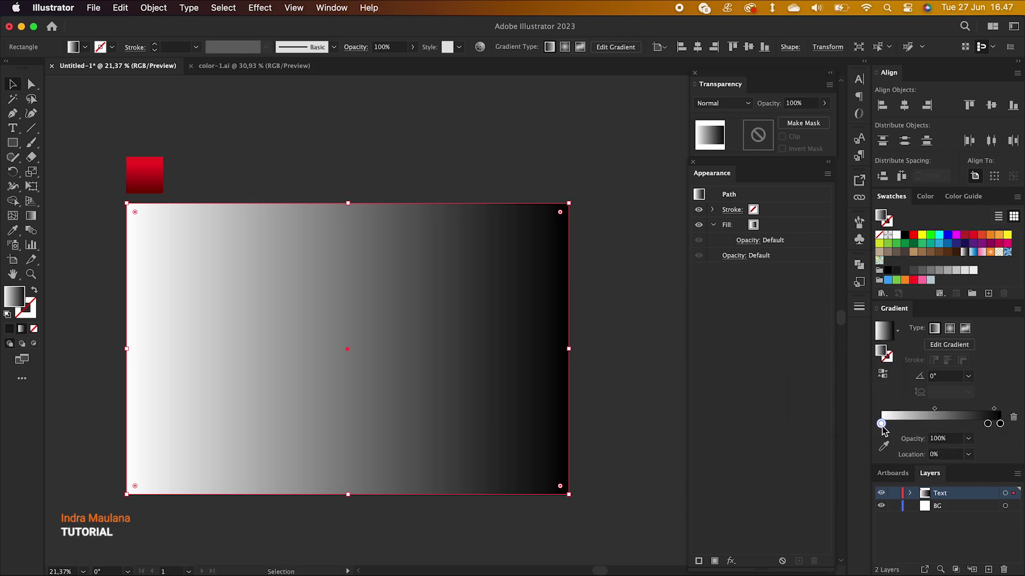
click(1013, 417)
drag(988, 424, 881, 423)
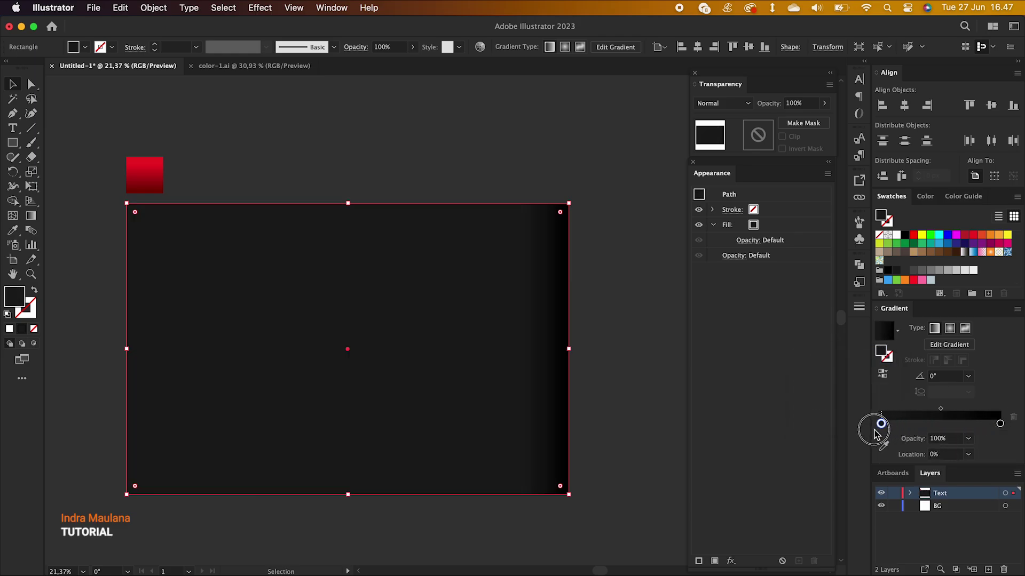
click(949, 329)
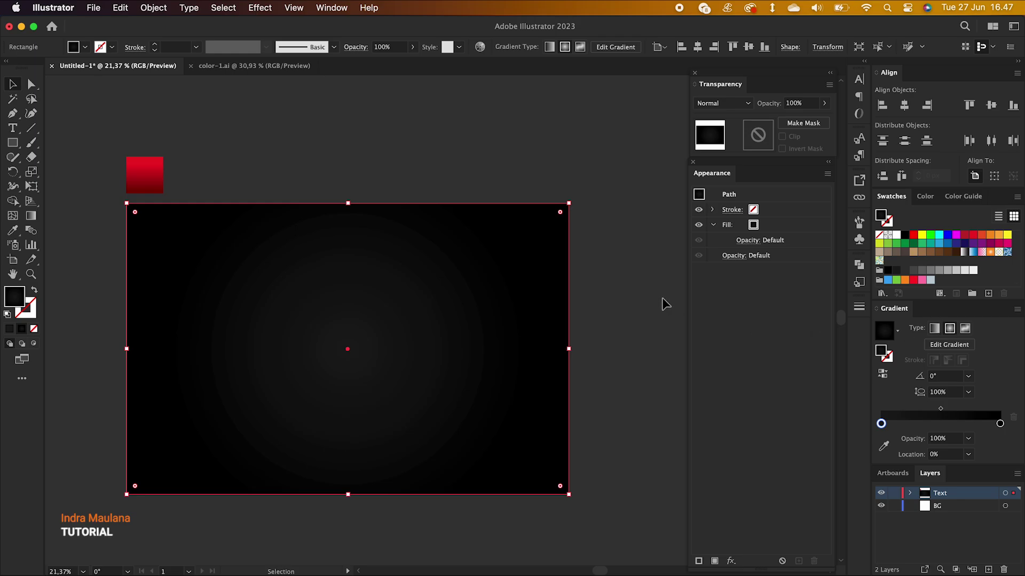
- In HSB, set the centre stop to 20% brightness and the outer stop to about 9%
double_click(881, 424)
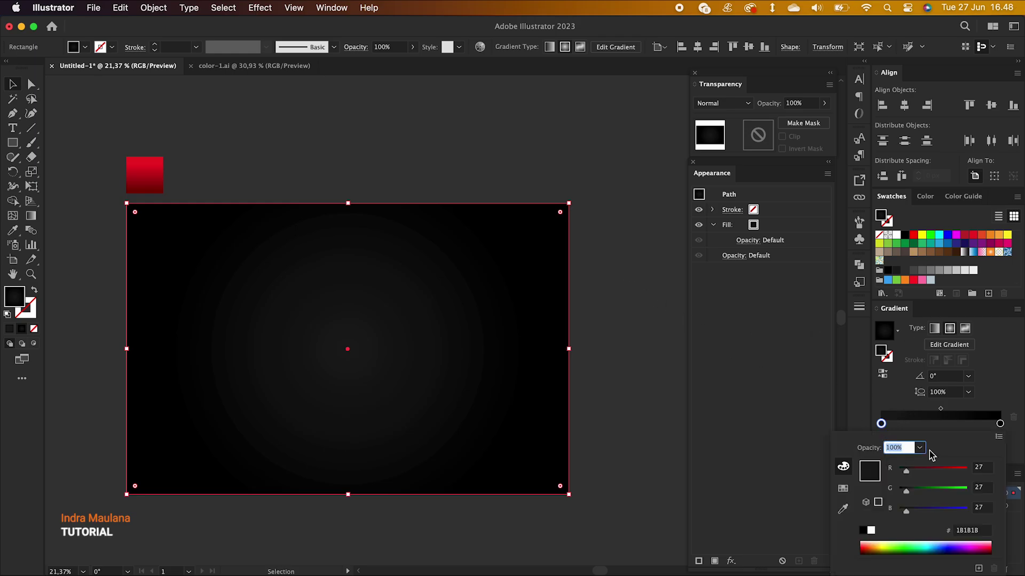
click(999, 436)
click(919, 492)
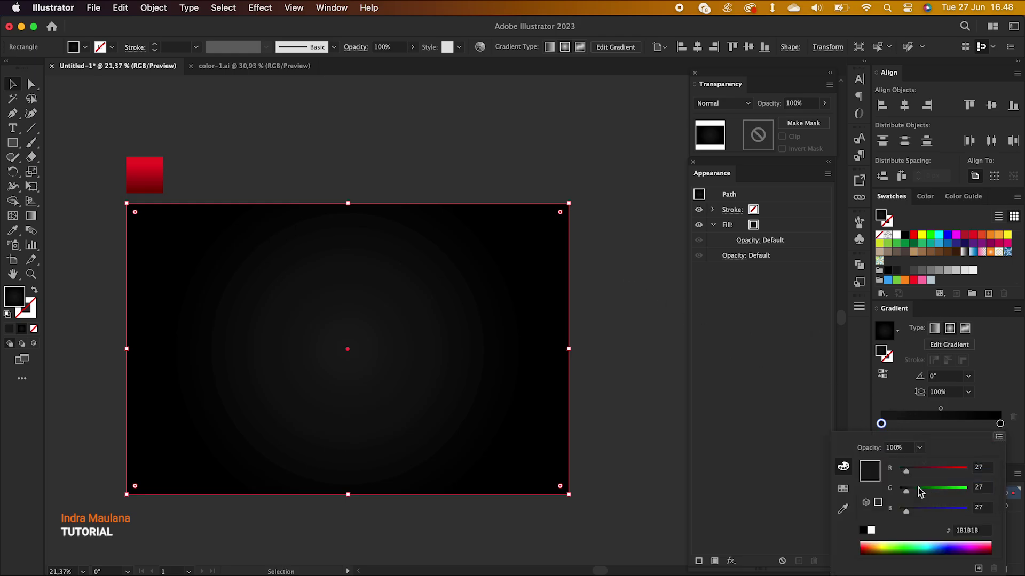
drag(906, 511, 912, 510)
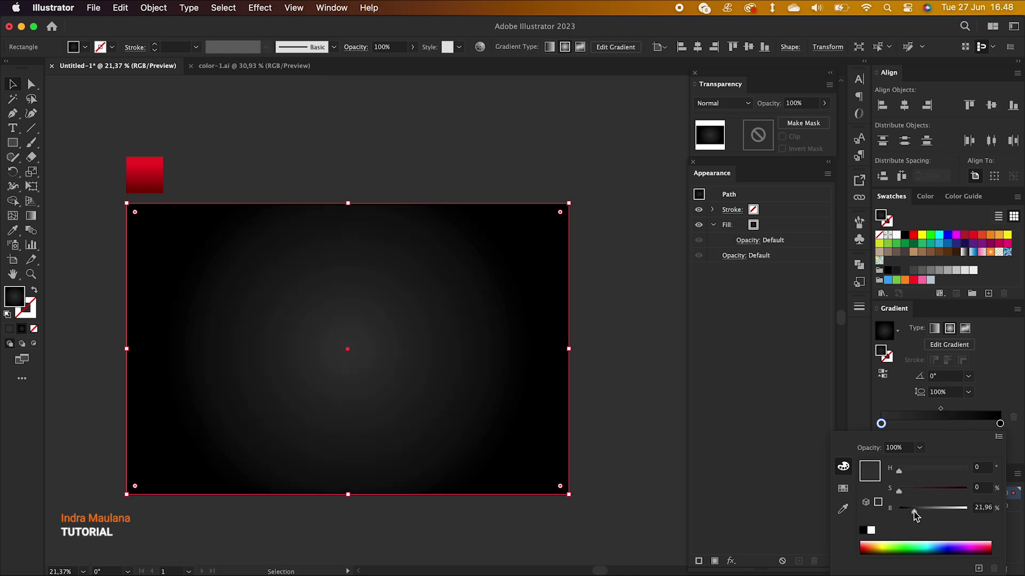
click(1001, 425)
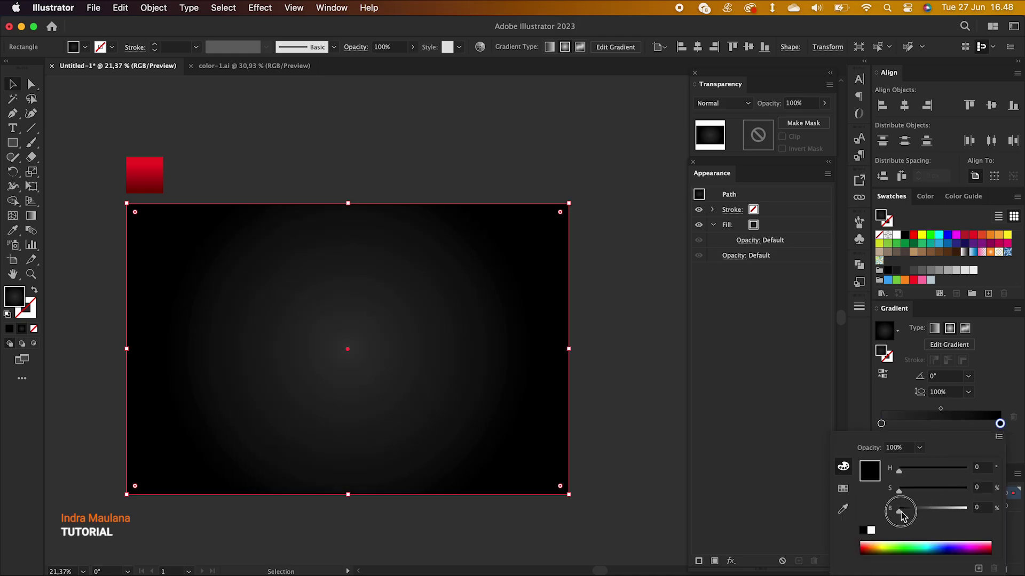
drag(901, 511, 904, 515)
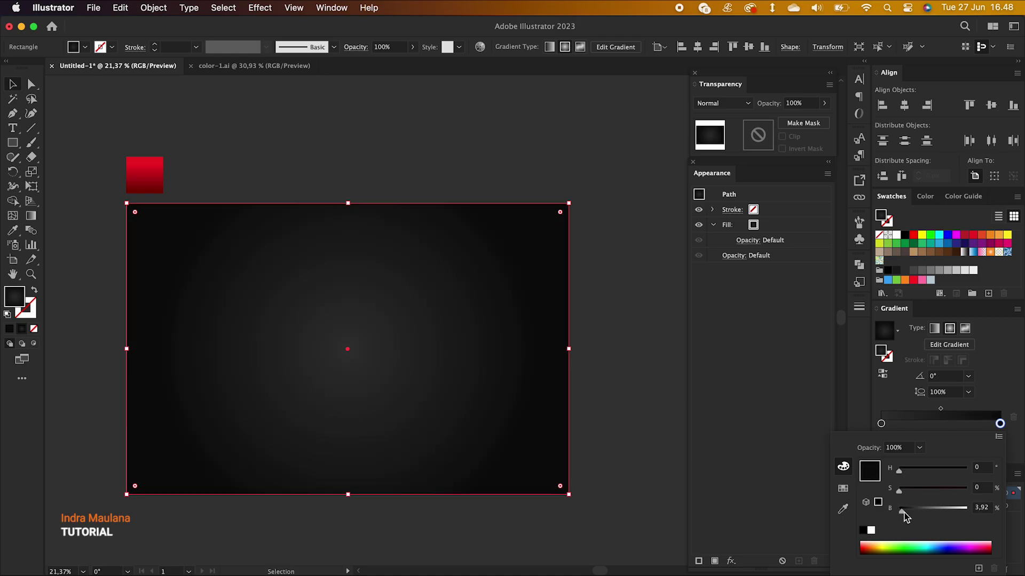
click(904, 515)
drag(905, 512, 908, 514)
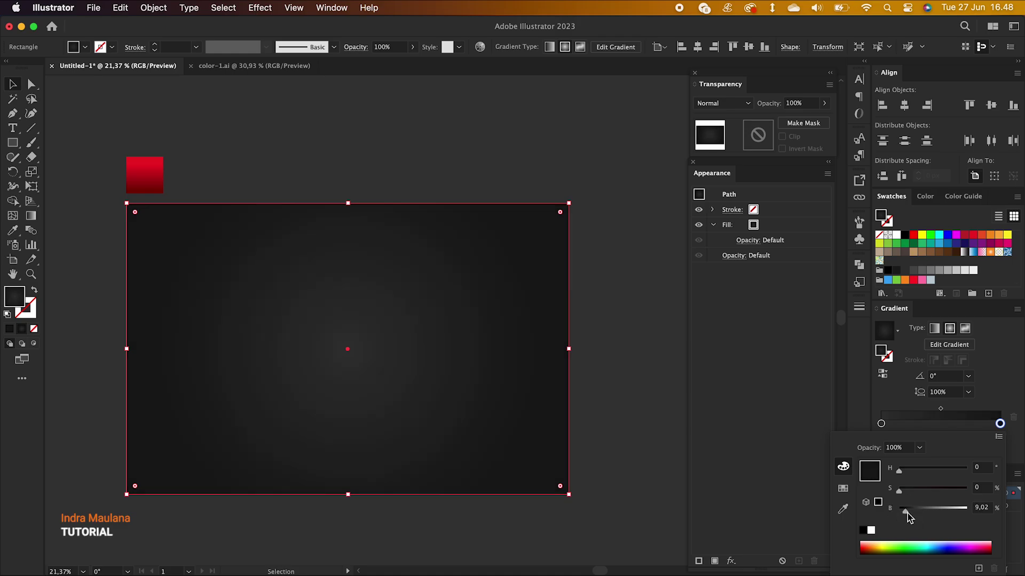
click(697, 436)
click(677, 428)
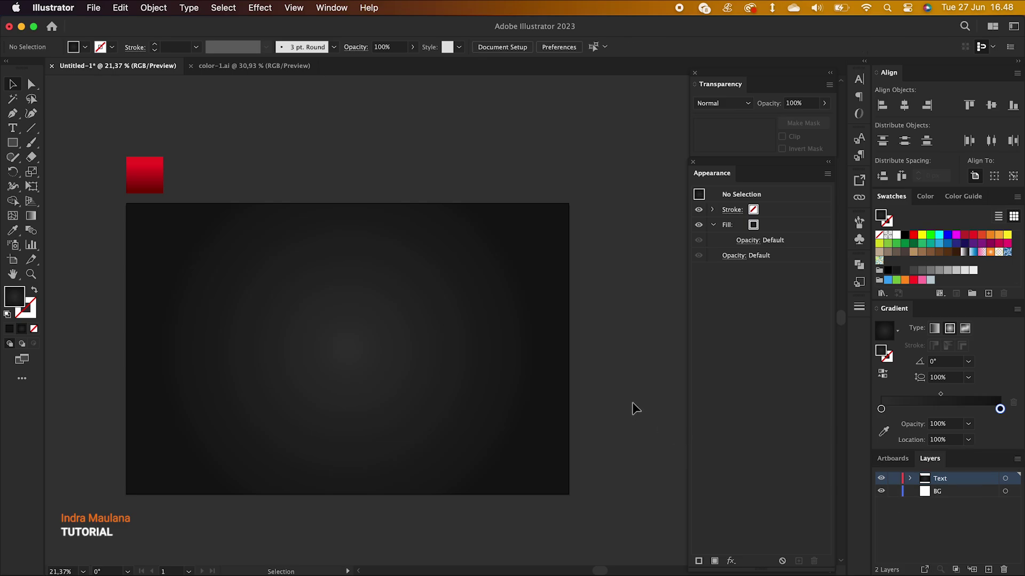
- Widen the radial glow beyond the rectangle and move the rectangle onto the BG layer
click(236, 283)
click(32, 216)
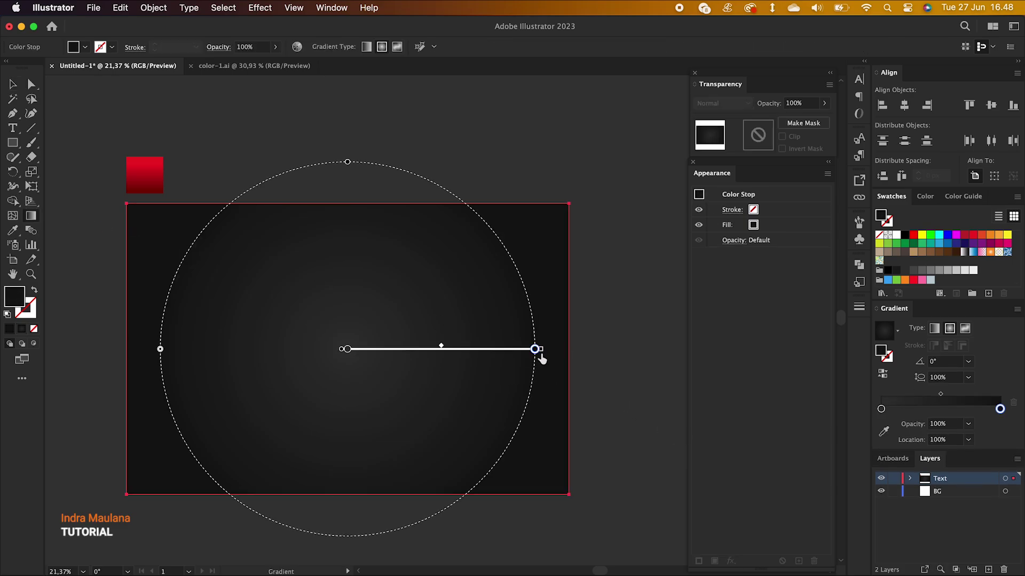
drag(541, 357, 616, 352)
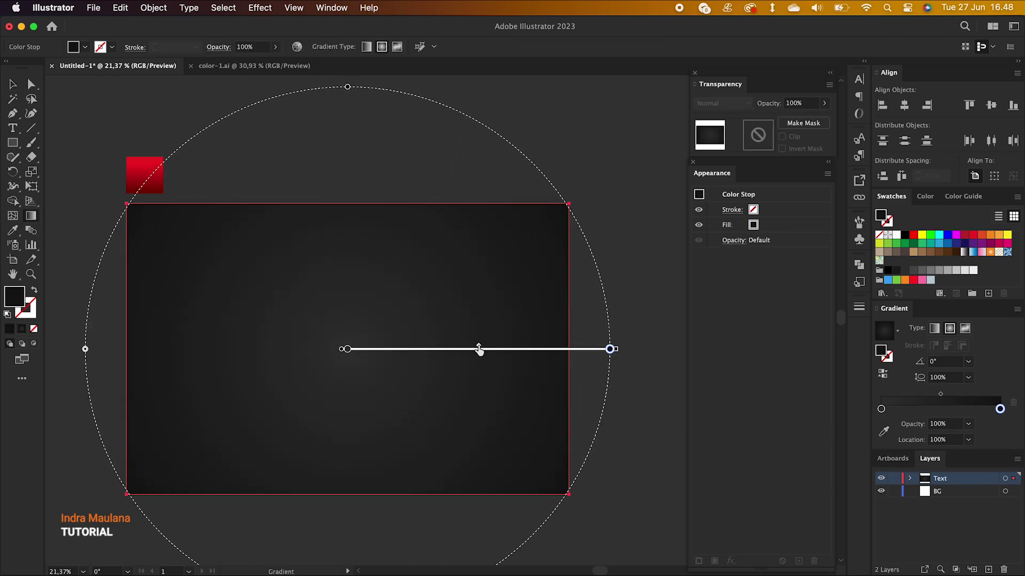
drag(480, 350, 435, 349)
key(v)
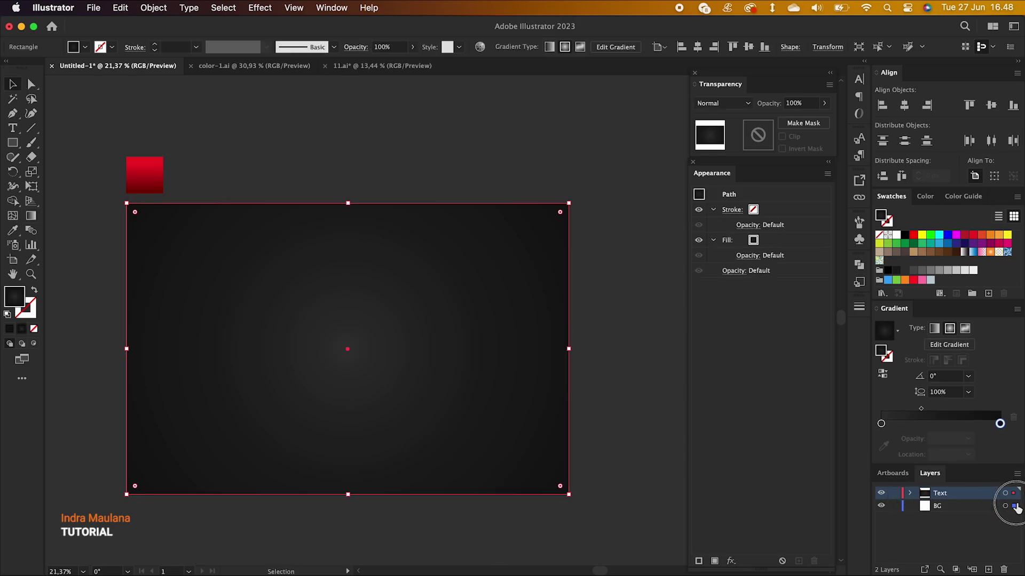
drag(1016, 496, 1017, 506)
click(601, 351)
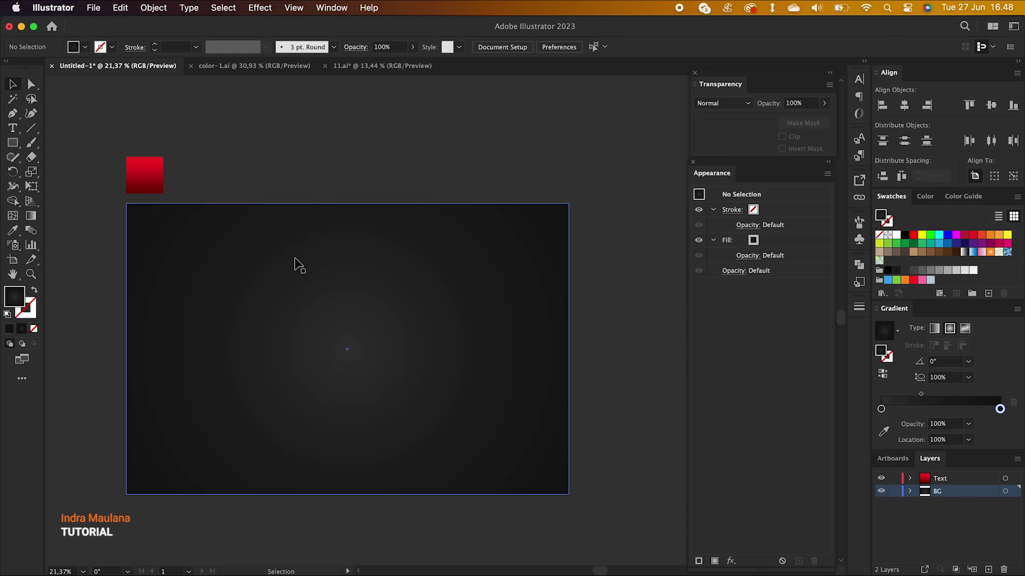
- Lock the BG layer, type 'Desighn' at the artboard centre and scale it up
click(895, 492)
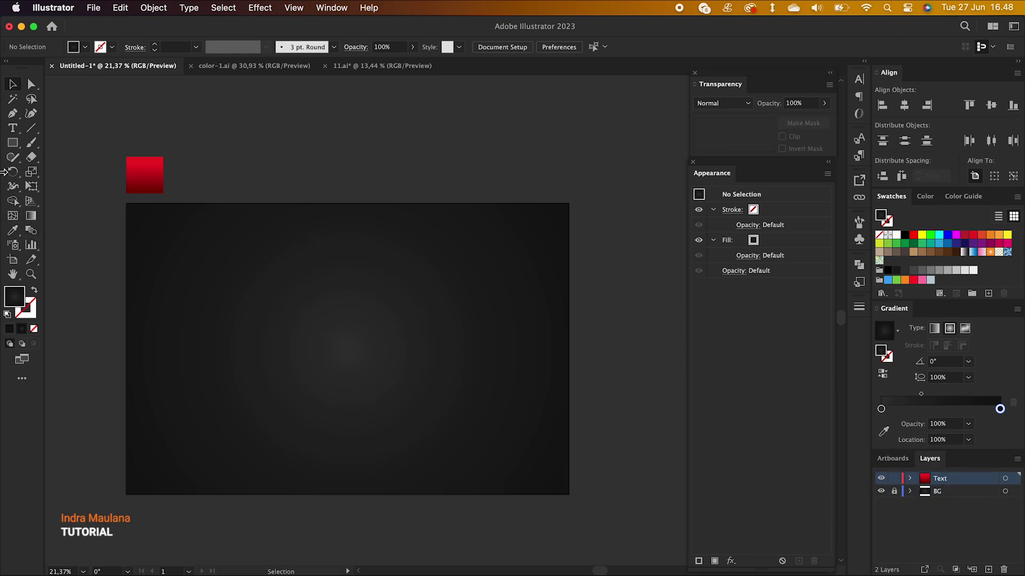
click(15, 131)
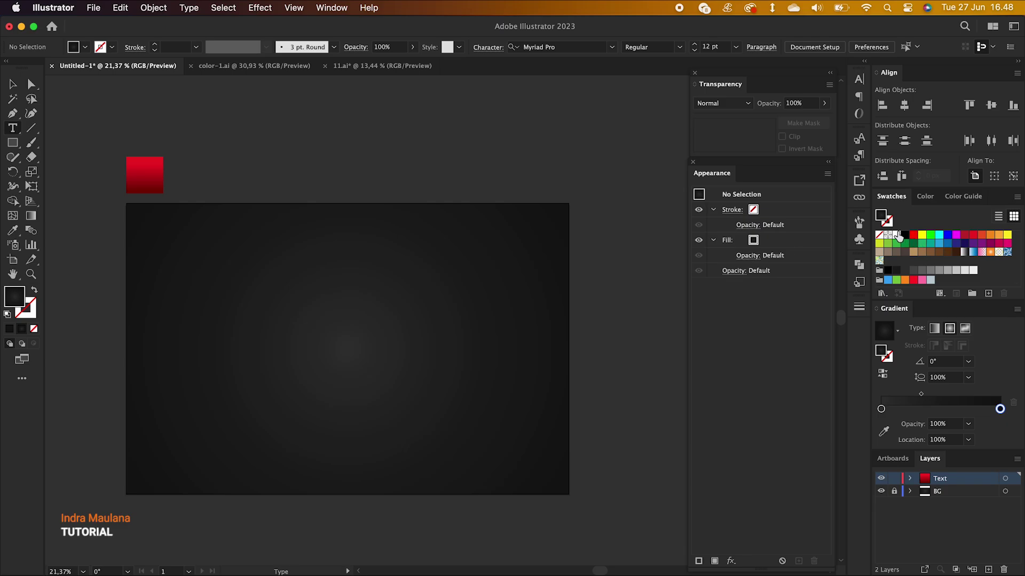
click(898, 235)
click(356, 342)
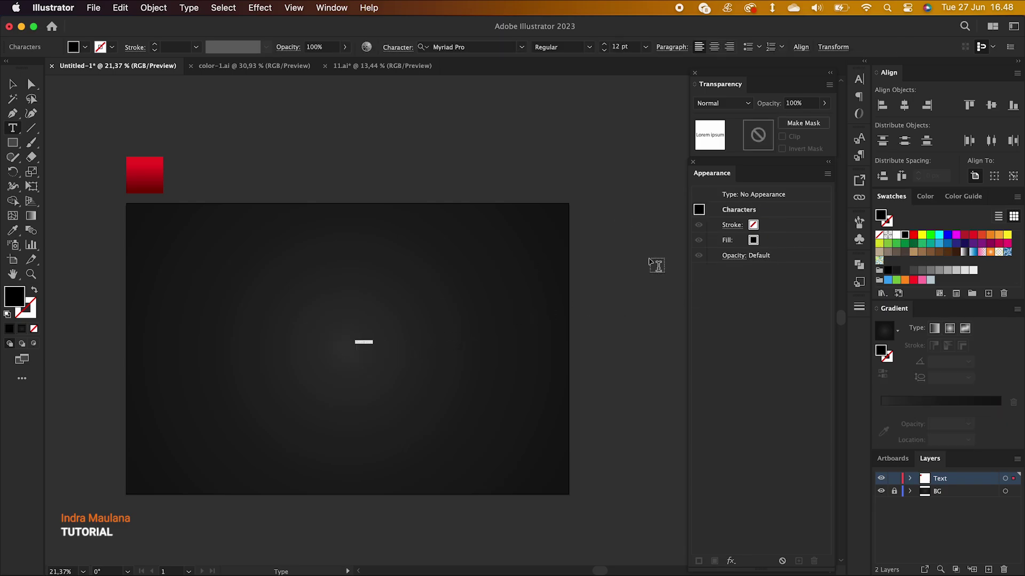
text(D)
text(esighn)
click(13, 84)
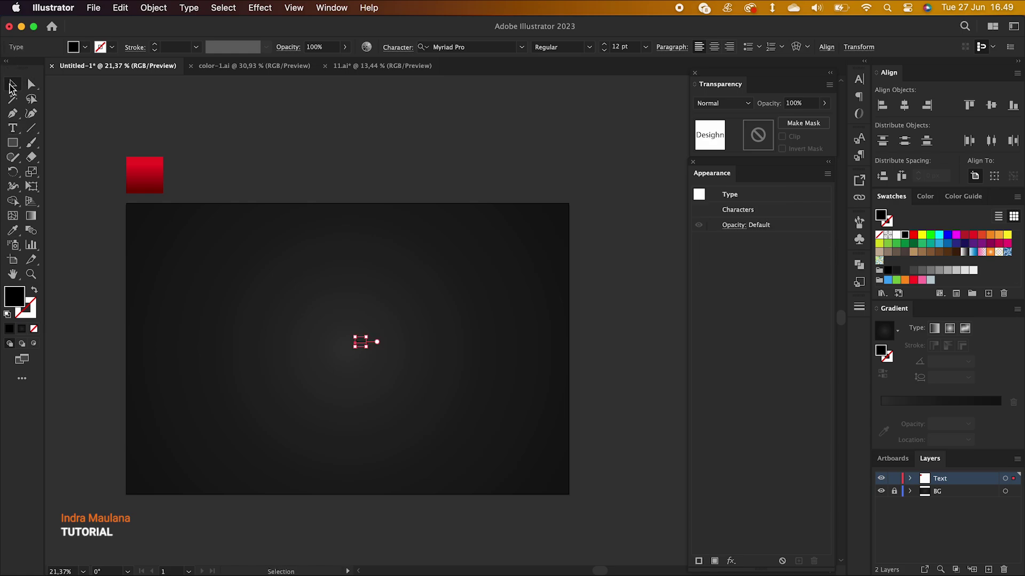
drag(366, 347, 461, 413)
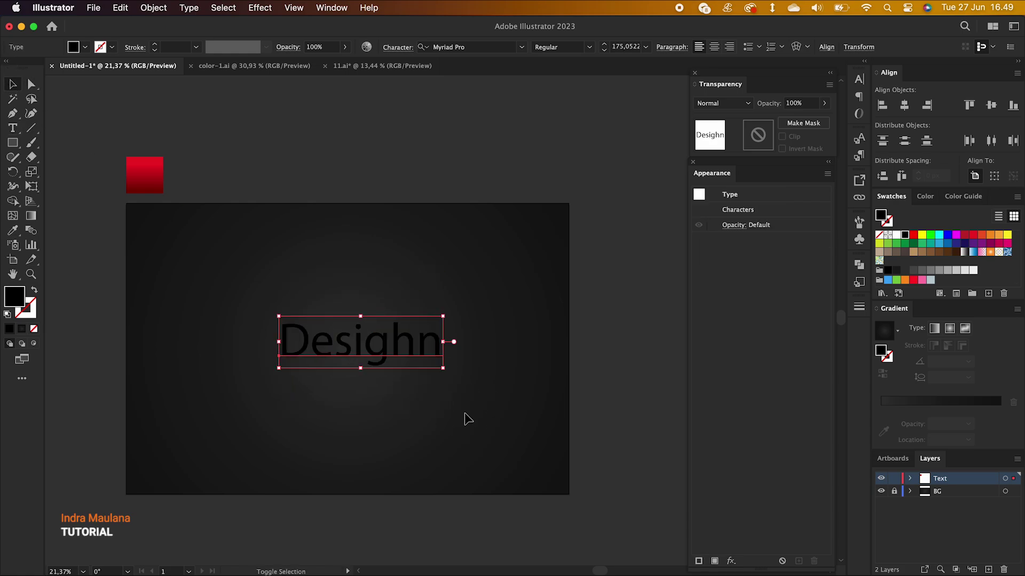
- Correct the misspelling so the text reads 'Design'
key(t)
click(419, 345)
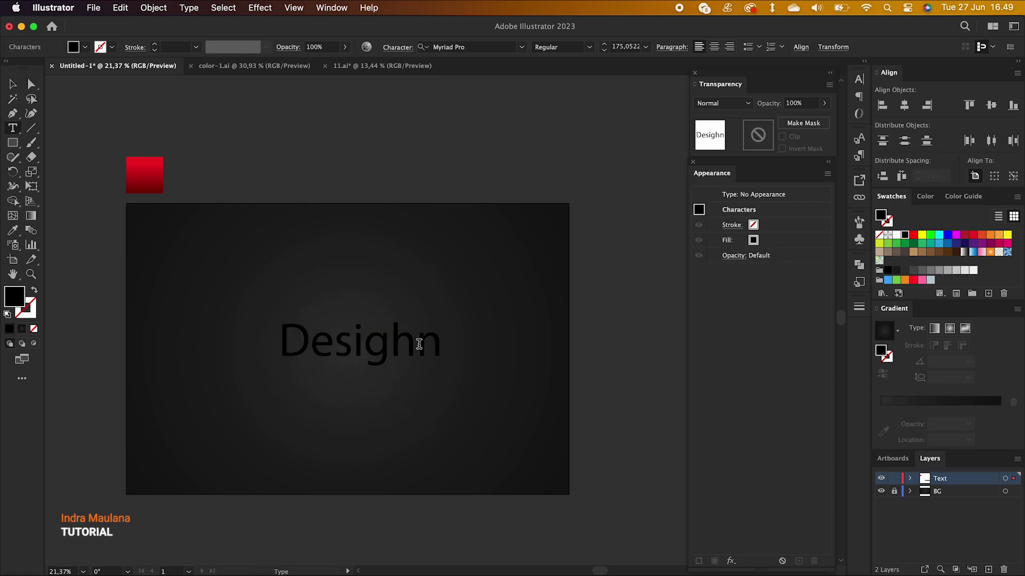
key(Right)
key(BackSpace)
key(BackSpace)
text(n)
click(14, 85)
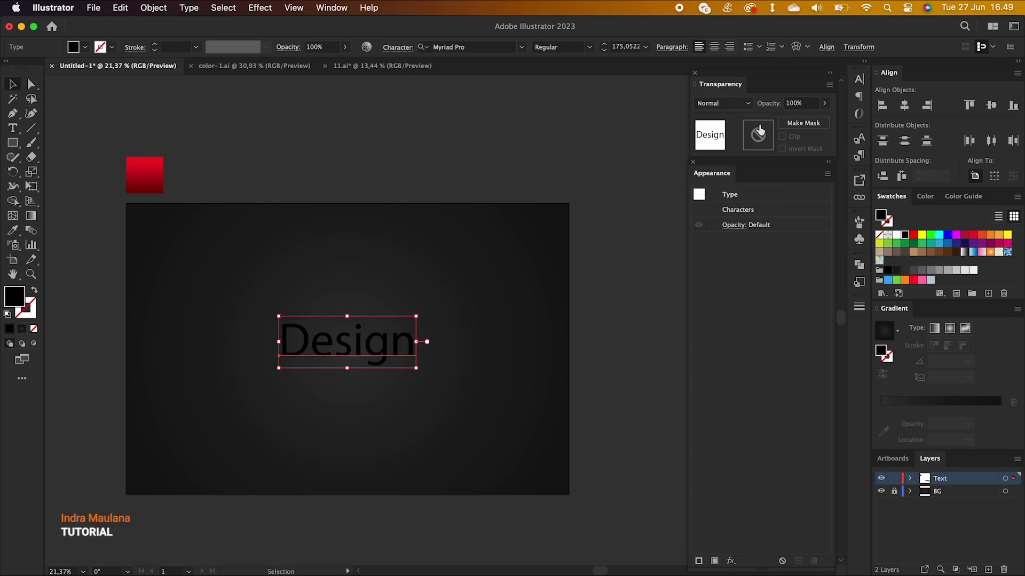
- Make 'Design' white Lobster Regular at about 300 pt, centred horizontally and vertically on the artboard
click(449, 47)
text(lo)
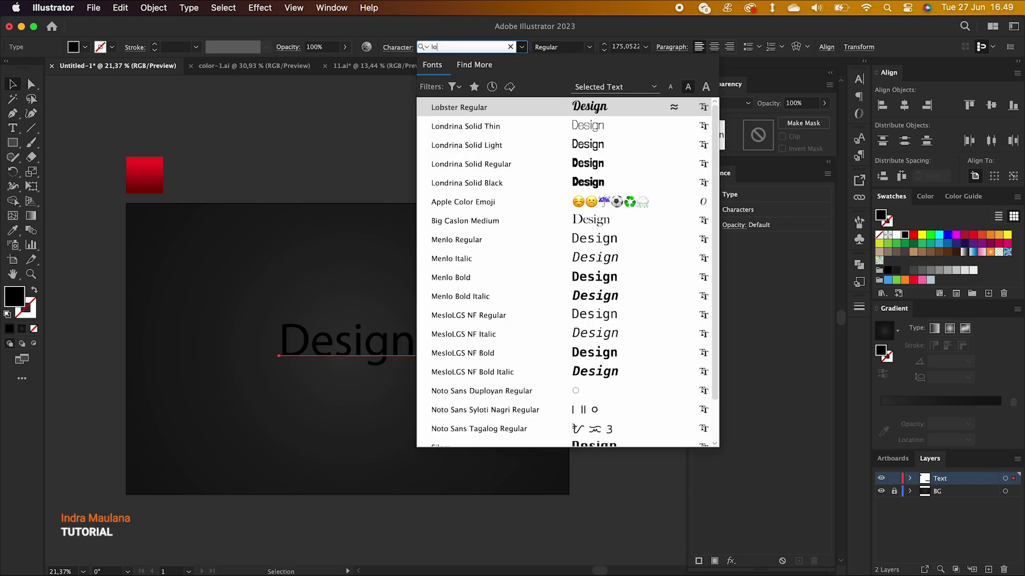
text(b)
click(451, 108)
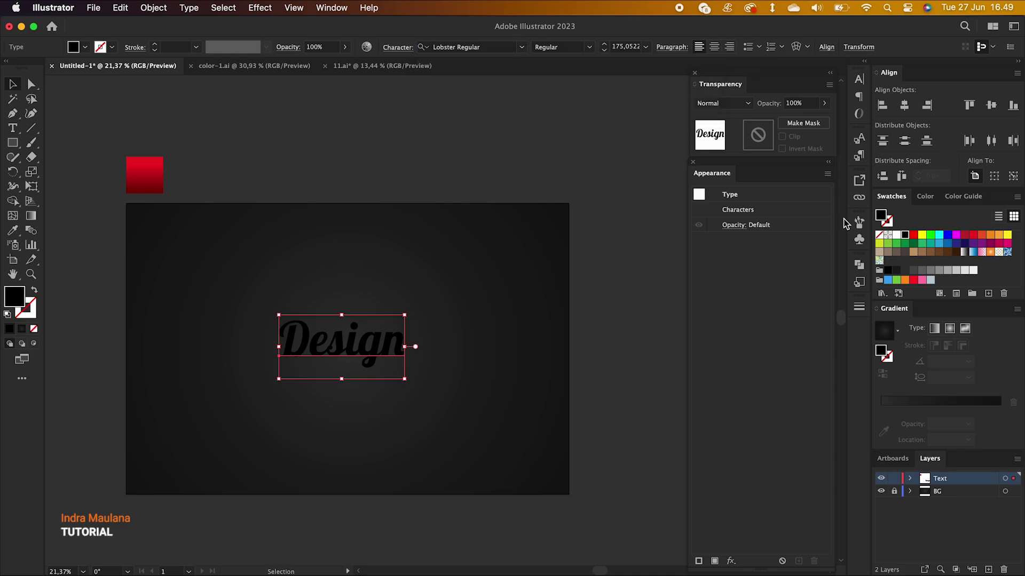
click(896, 234)
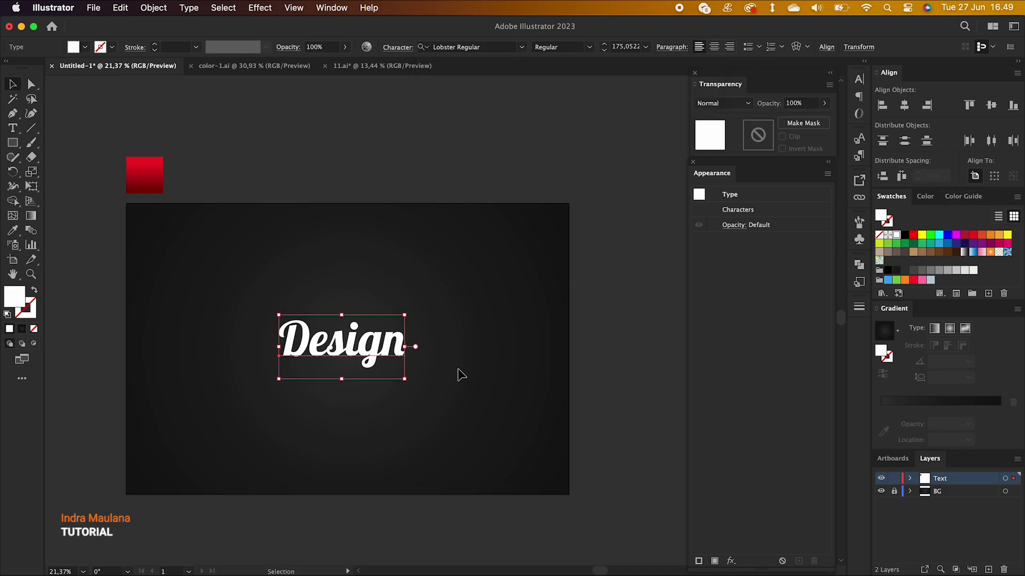
drag(406, 380, 450, 403)
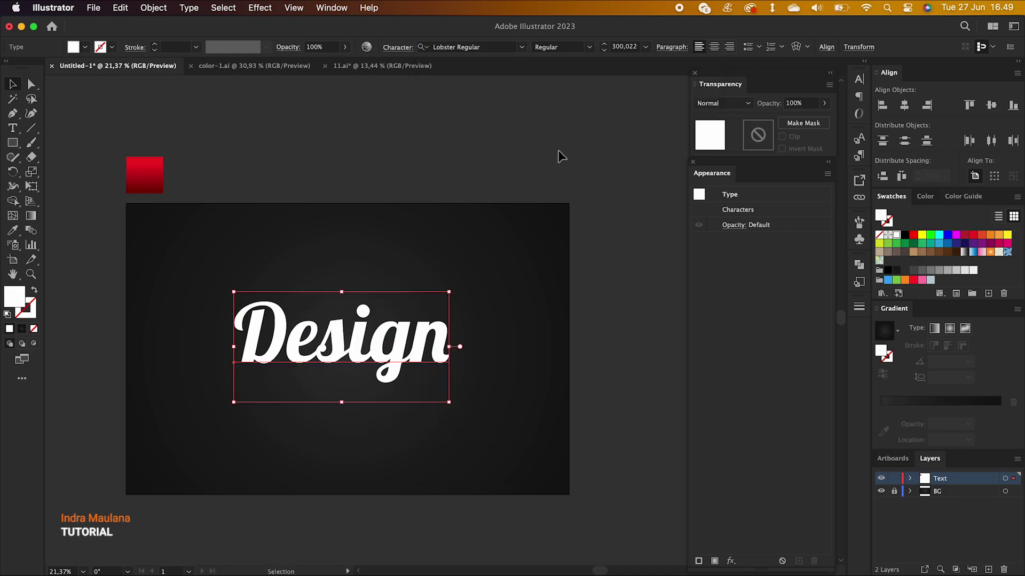
click(904, 105)
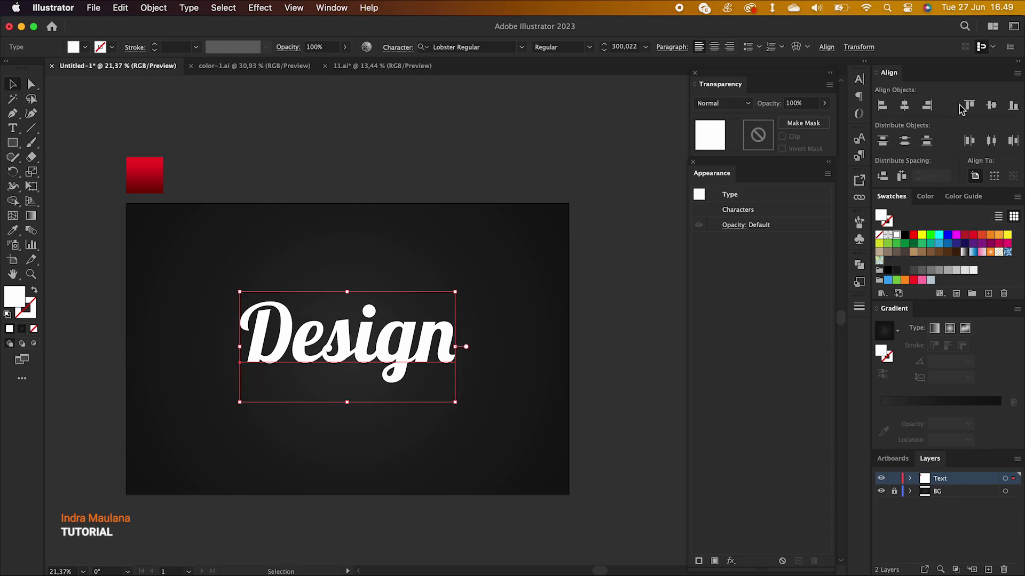
click(991, 105)
click(476, 100)
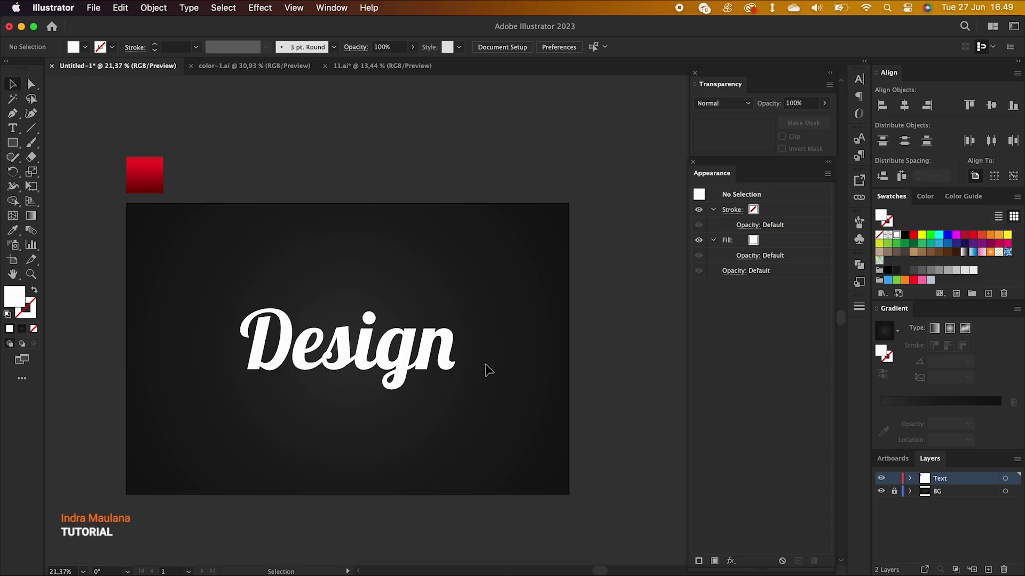
- Add a new fill to Design and copy the red square's gradient onto it with the Eyedropper
click(442, 352)
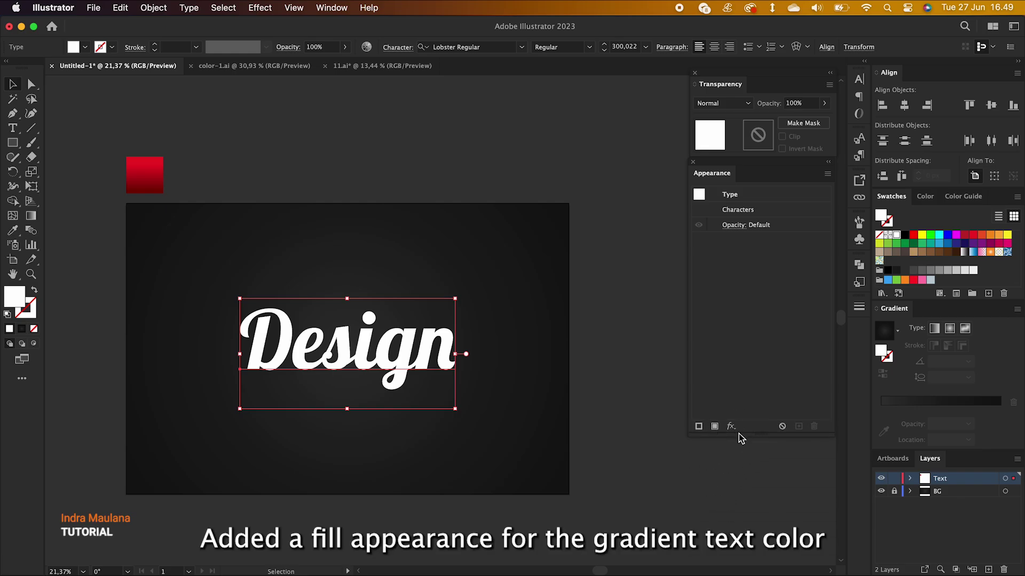
click(698, 426)
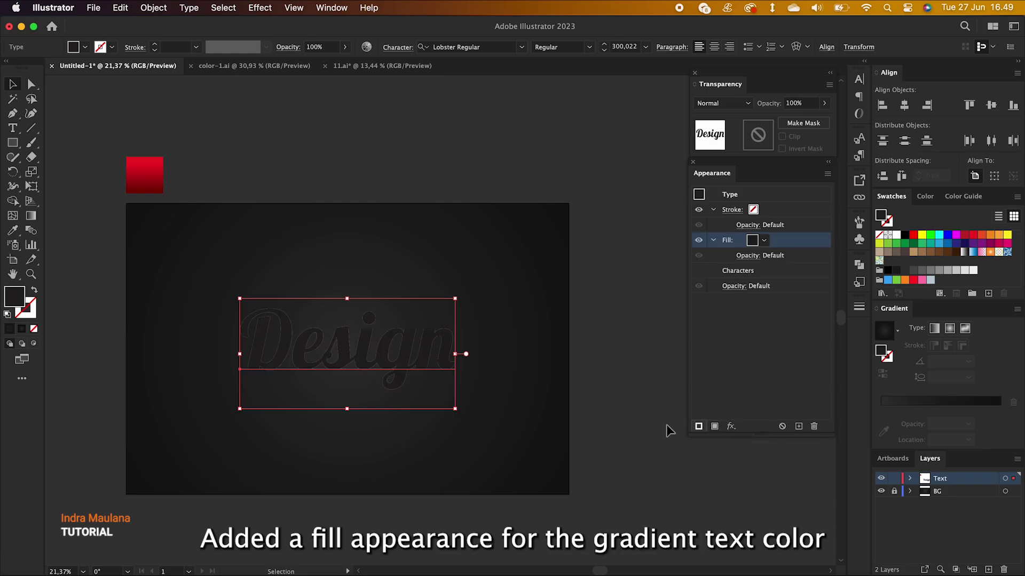
click(13, 230)
click(151, 172)
key(v)
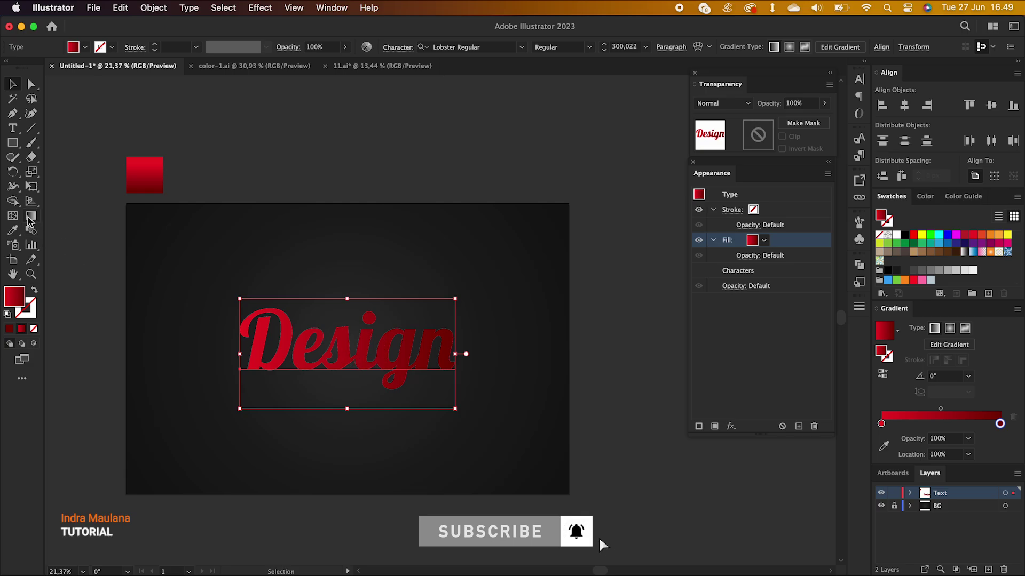
- Angle the red gradient nearly vertical, about -82.8°, darker toward the bottom of the letters
click(31, 216)
drag(365, 319, 365, 374)
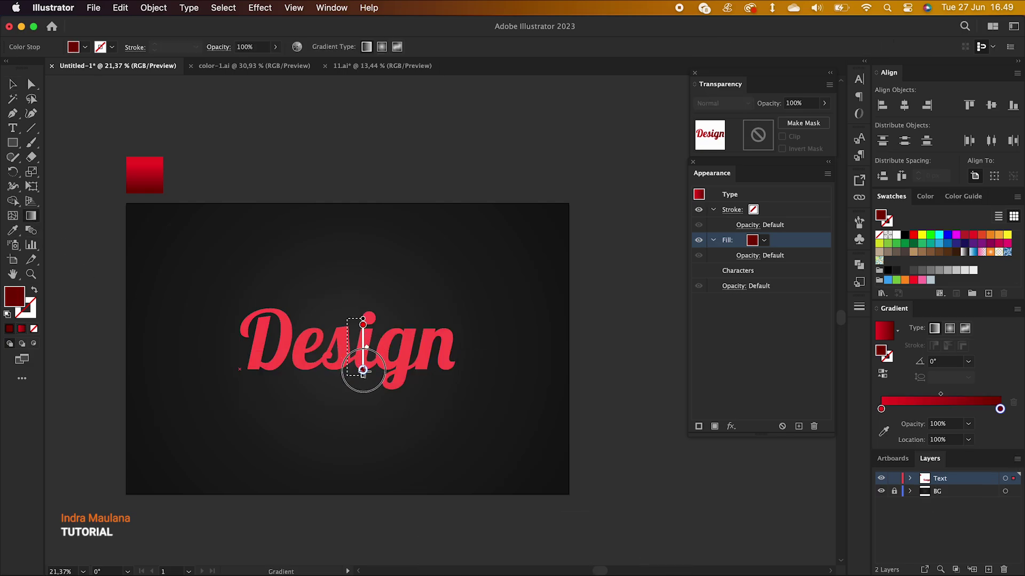
drag(360, 312, 368, 376)
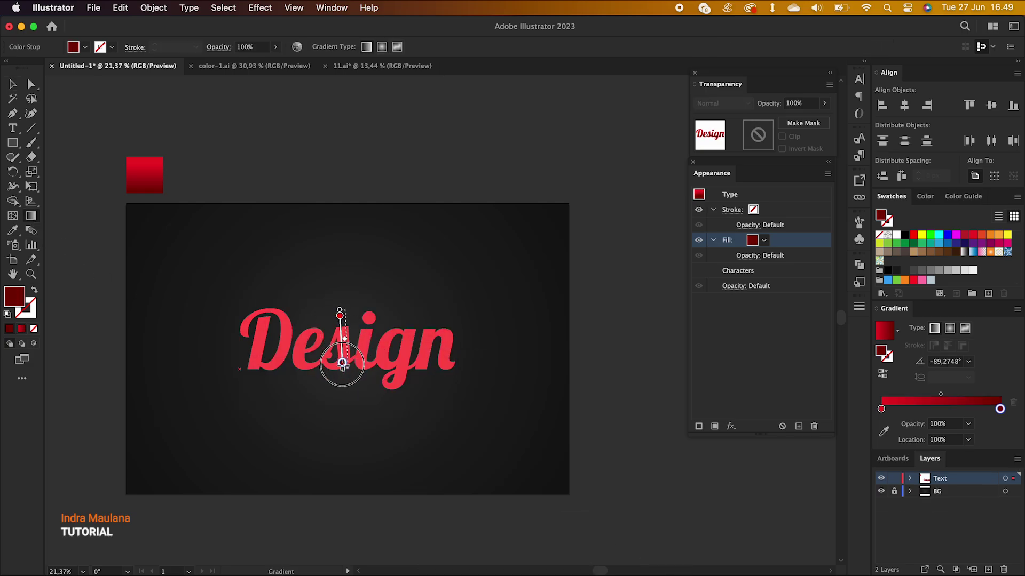
click(13, 83)
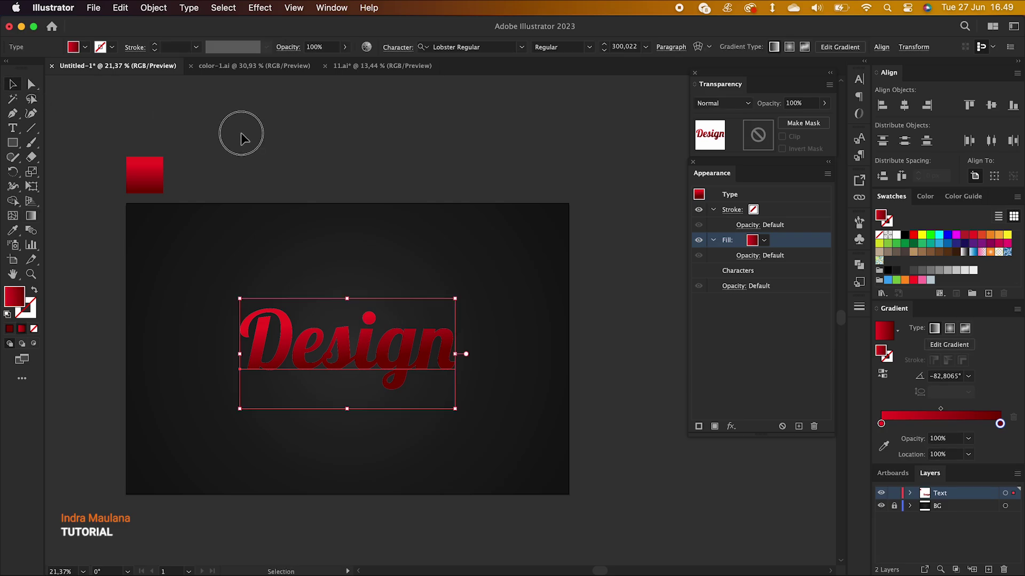
click(273, 289)
click(278, 321)
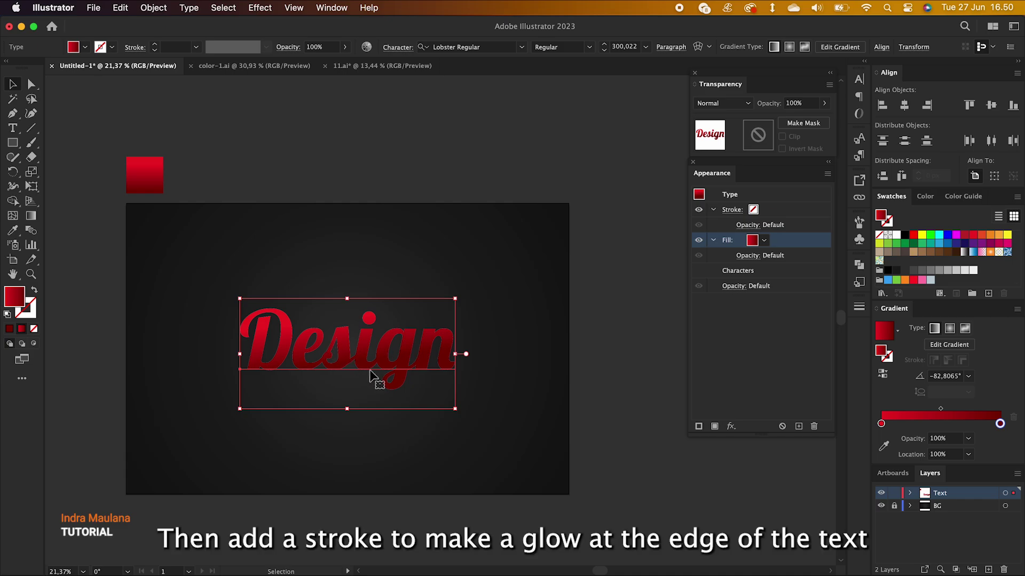
- Add a 1 pt White, Black gradient stroke to Design, blended in Screen mode
click(699, 426)
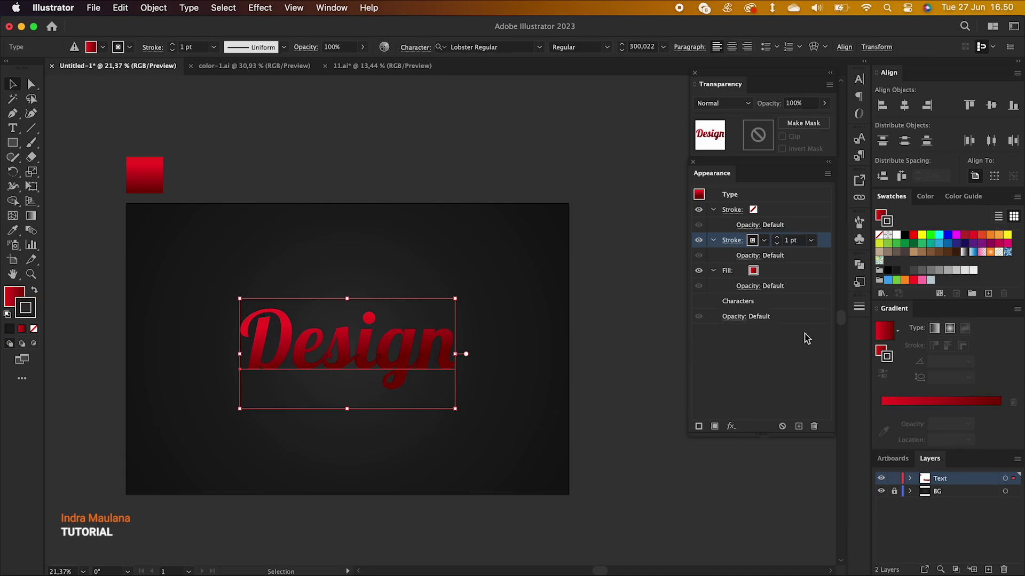
click(897, 331)
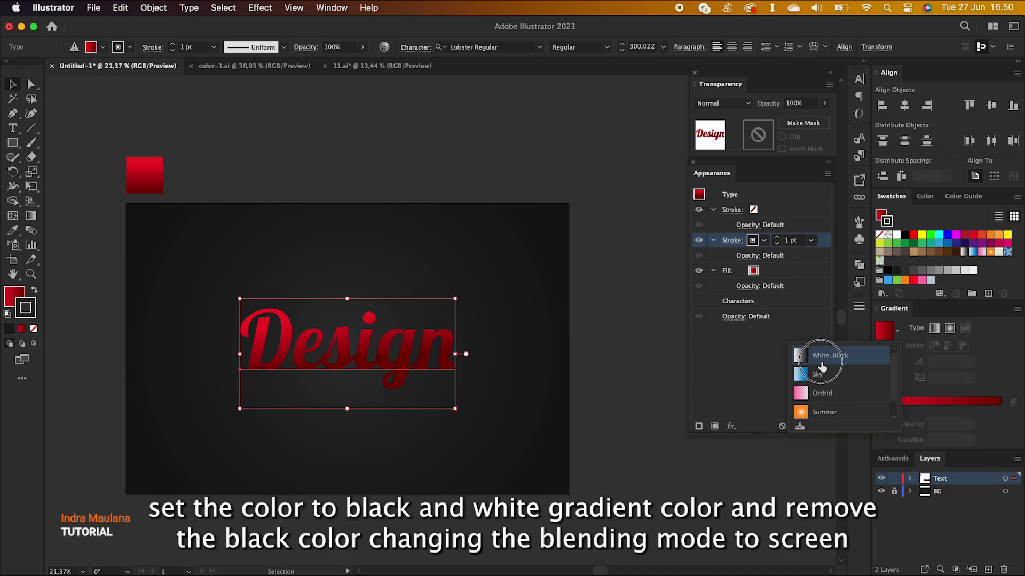
click(822, 357)
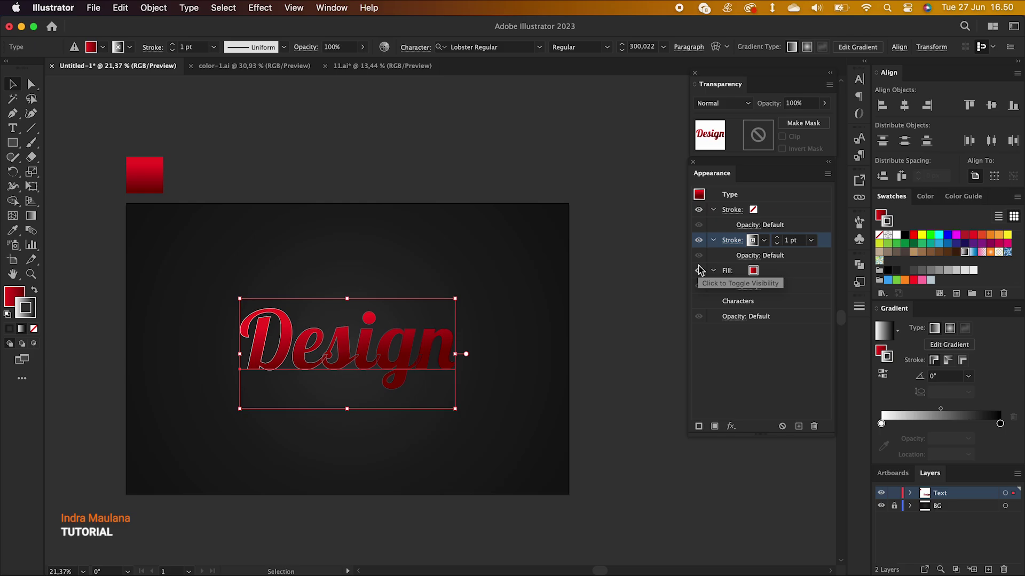
click(710, 103)
click(716, 190)
click(488, 257)
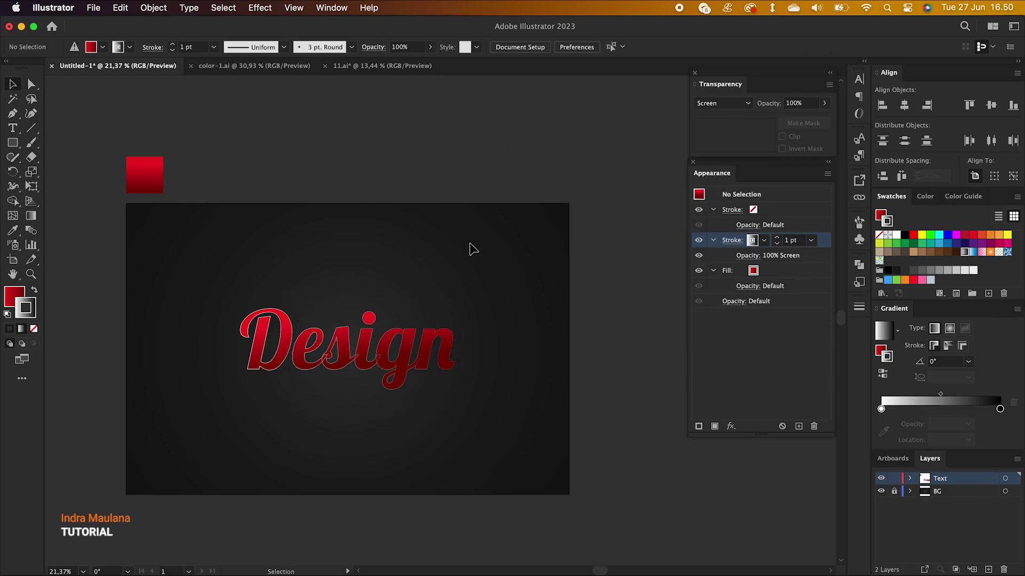
click(422, 357)
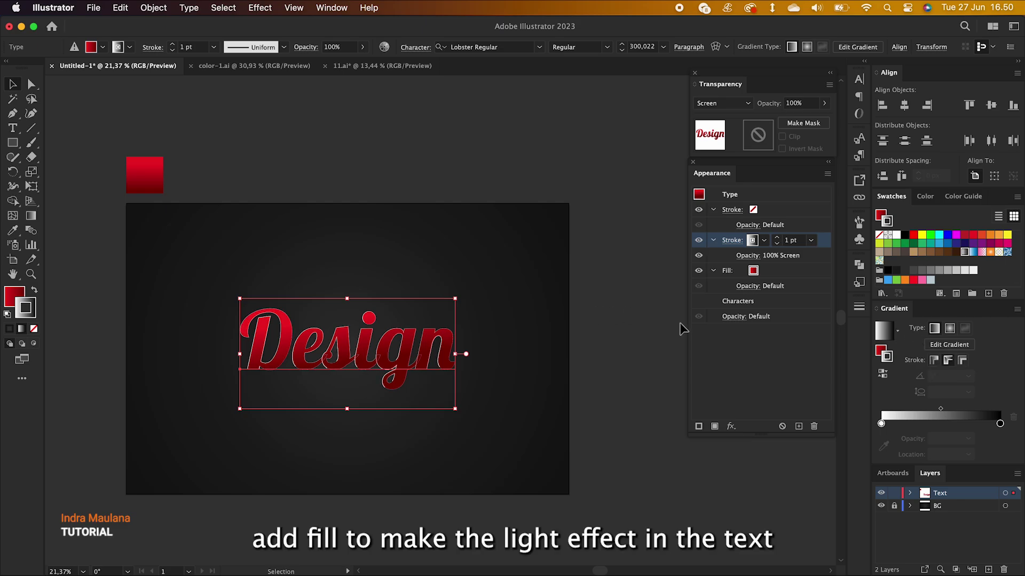
- Add a White, Black gradient fill running top to bottom, with a stop near 36% and midpoint near 53%
click(715, 425)
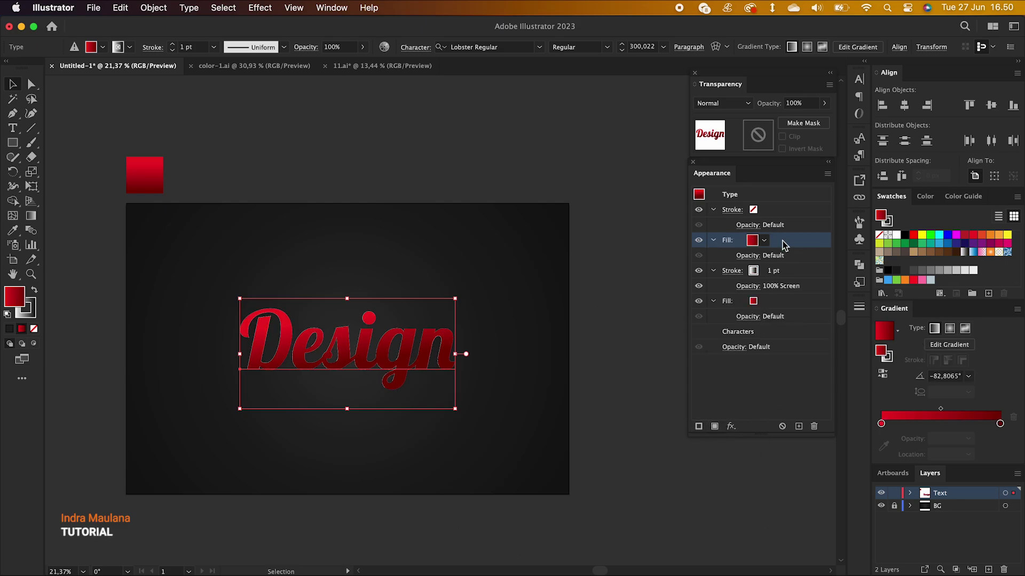
click(898, 330)
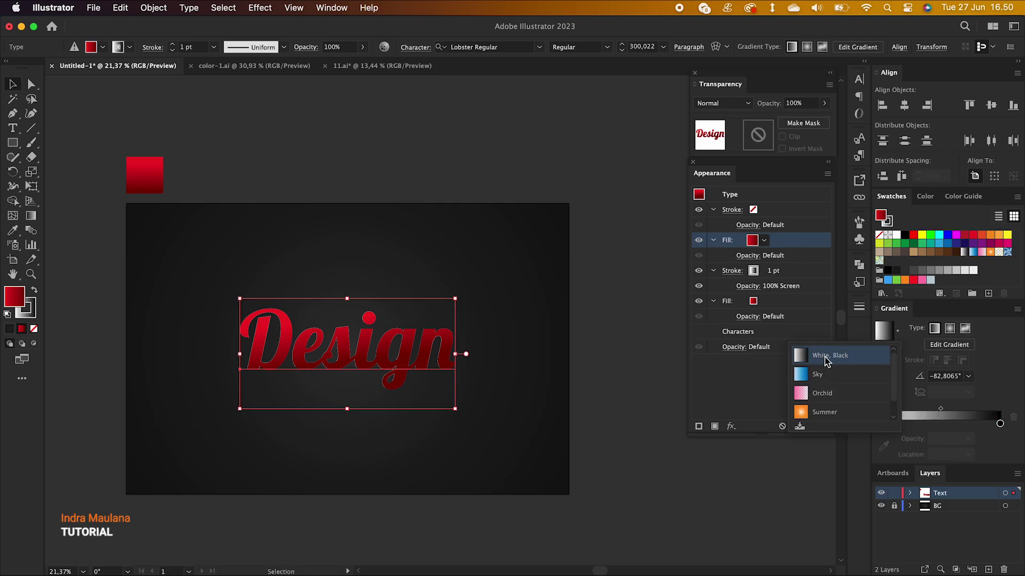
click(824, 358)
click(31, 215)
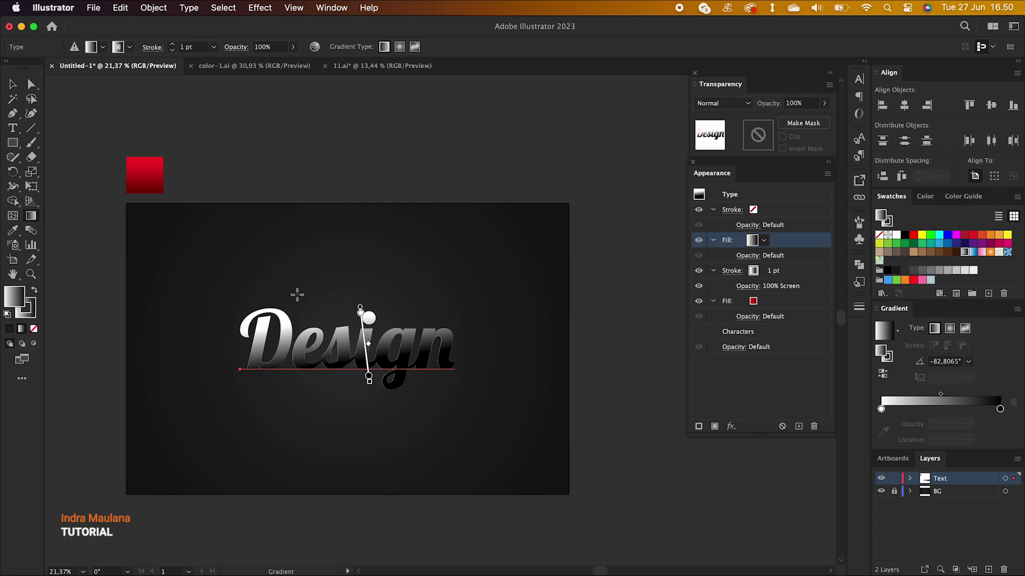
drag(383, 323, 383, 369)
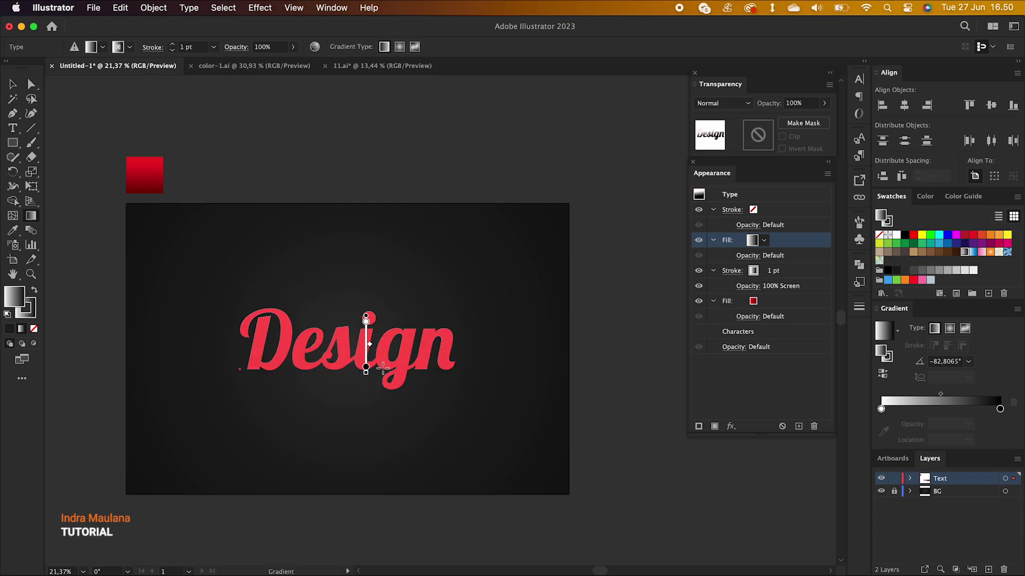
click(367, 341)
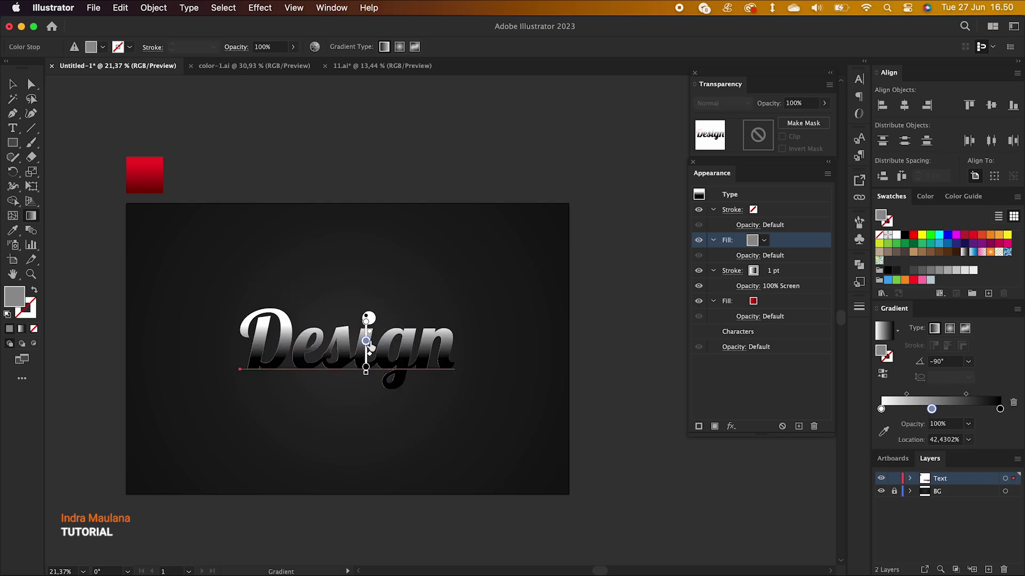
key(Delete)
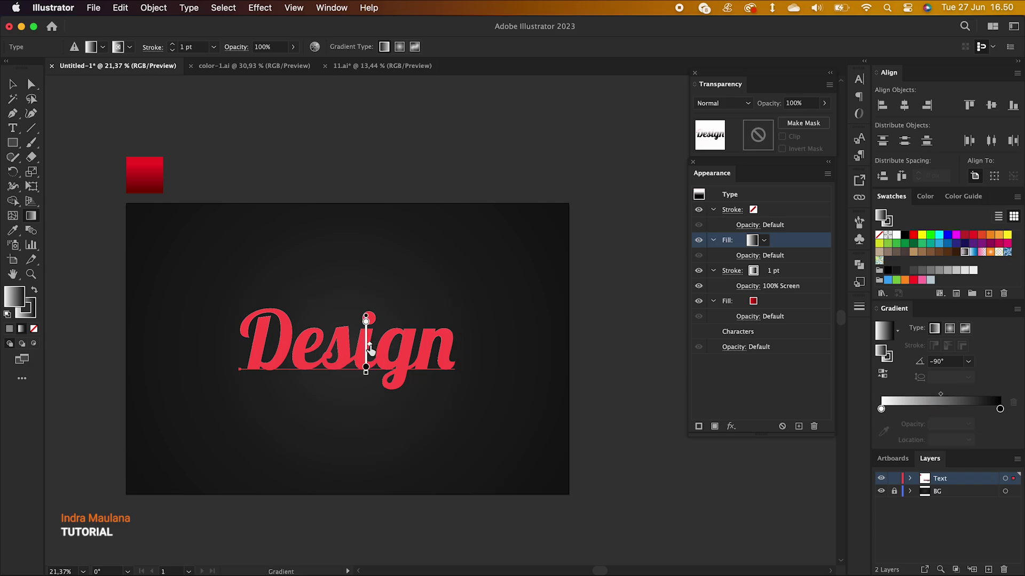
drag(368, 344, 368, 348)
click(366, 337)
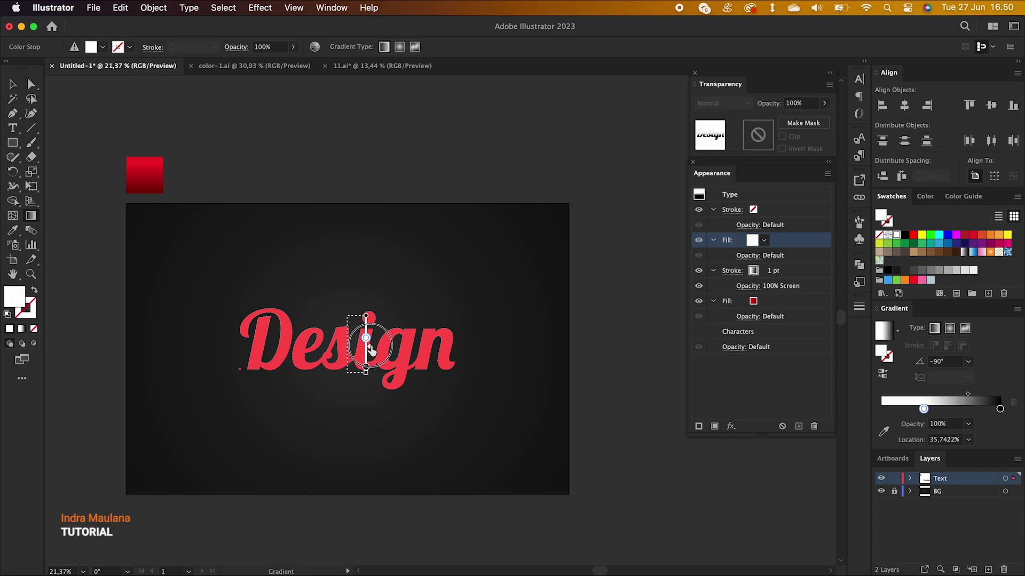
drag(369, 353, 370, 344)
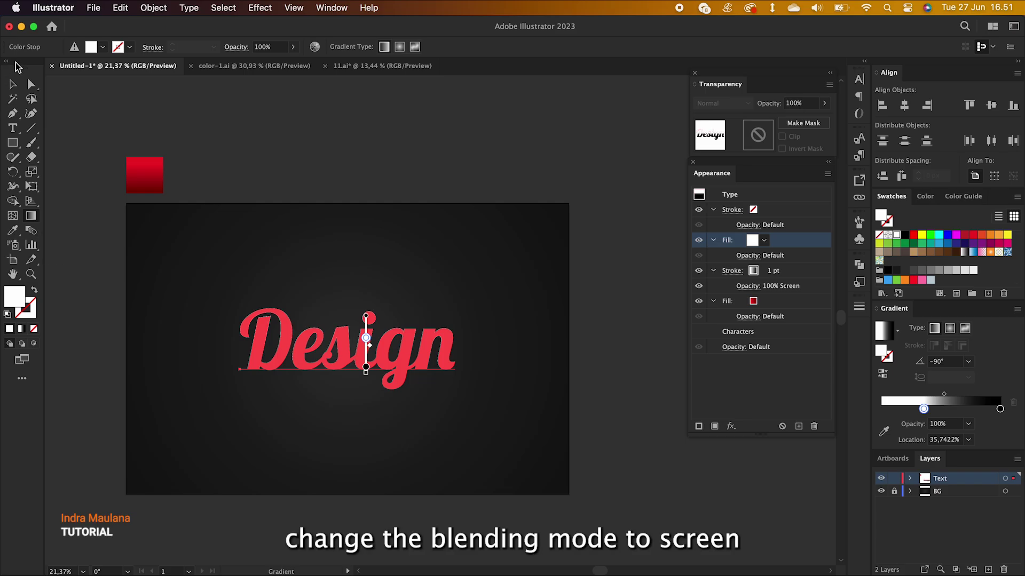
click(13, 86)
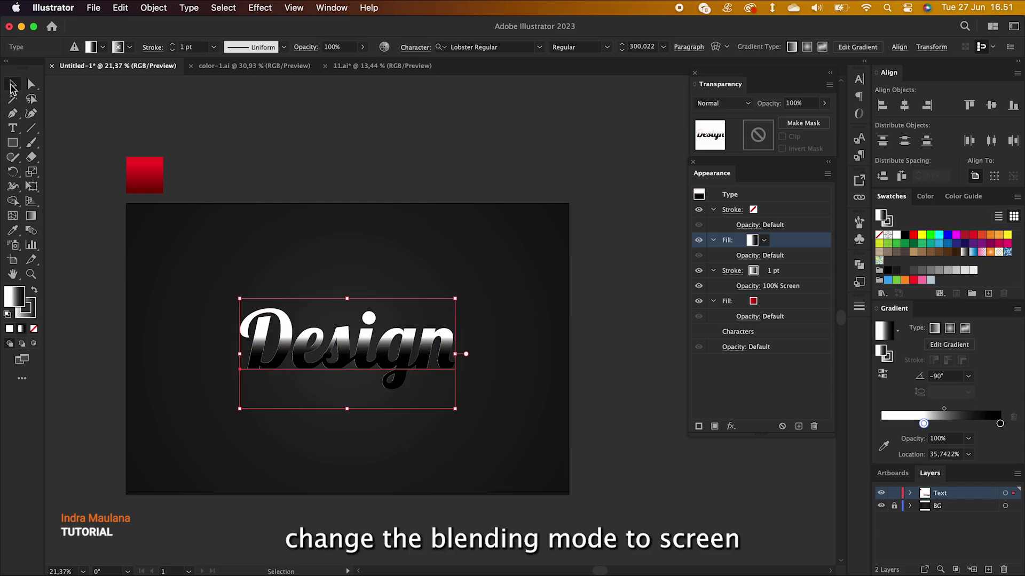
- Set the sheen fill to Screen blending at 33% opacity
click(723, 103)
click(715, 189)
click(470, 203)
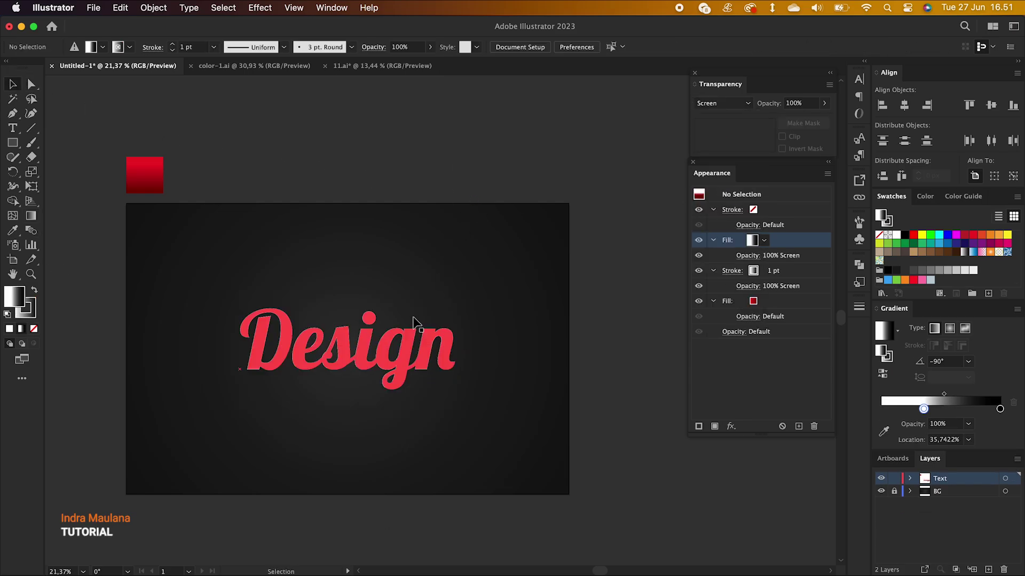
click(413, 323)
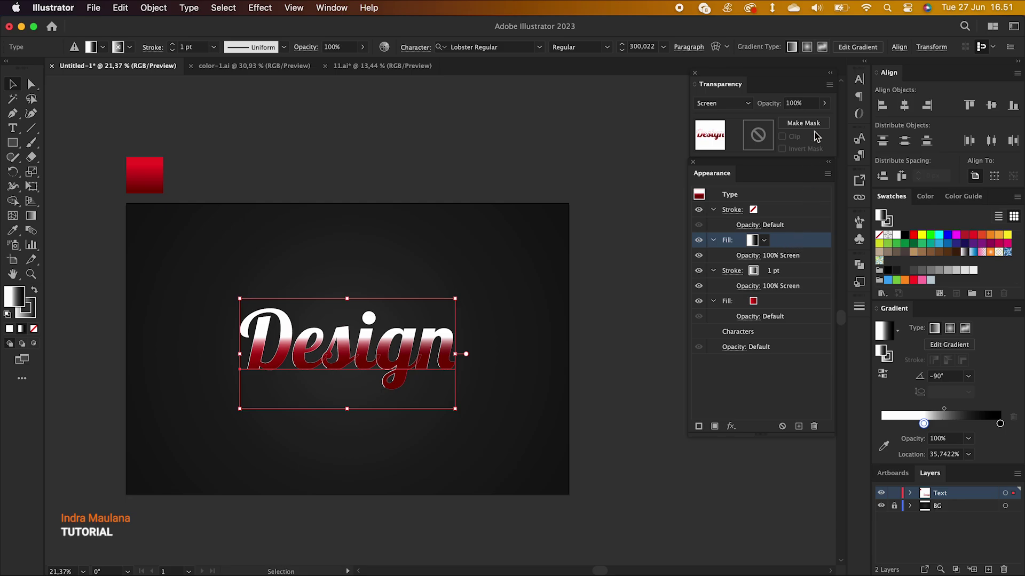
click(825, 104)
drag(812, 120, 795, 121)
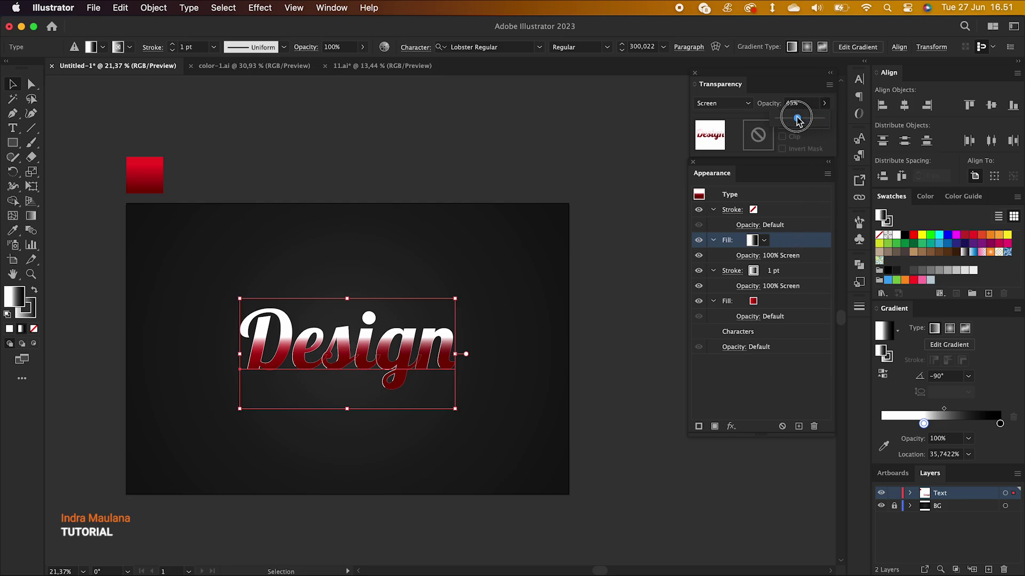
click(324, 222)
click(334, 315)
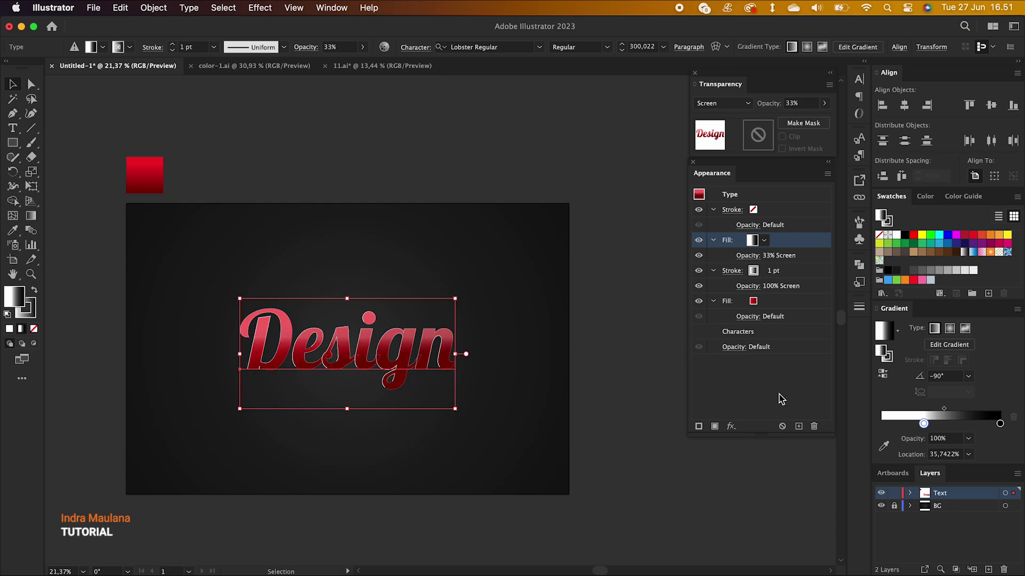
- Add a solid black fill to the Design text and zoom in on it
click(715, 427)
click(762, 240)
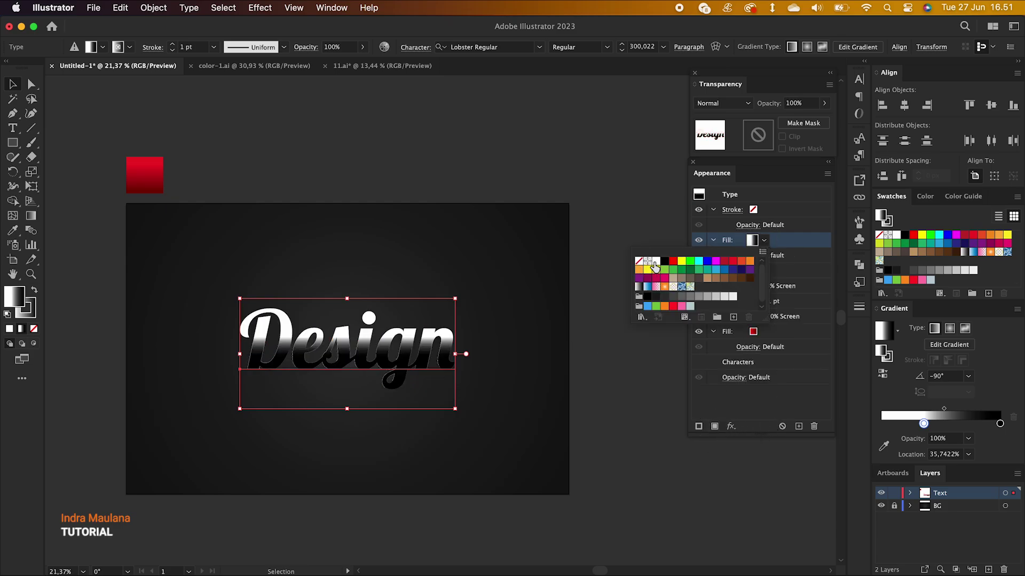
click(665, 261)
key(Escape)
scroll(326, 373, up, 3)
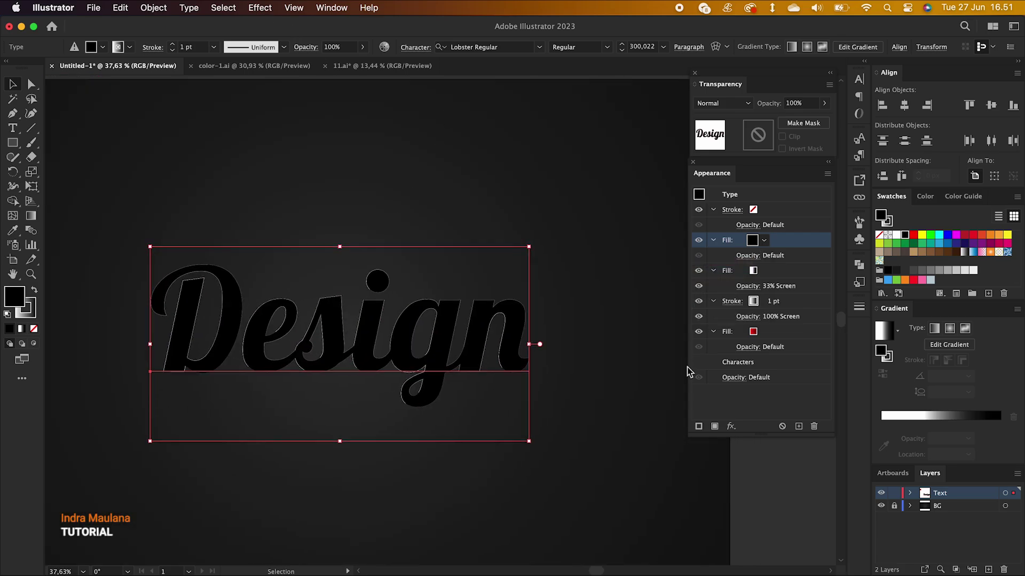
- Apply a Screen Inner Glow to that fill at 81% opacity, 6 px blur, from the Edge
click(730, 426)
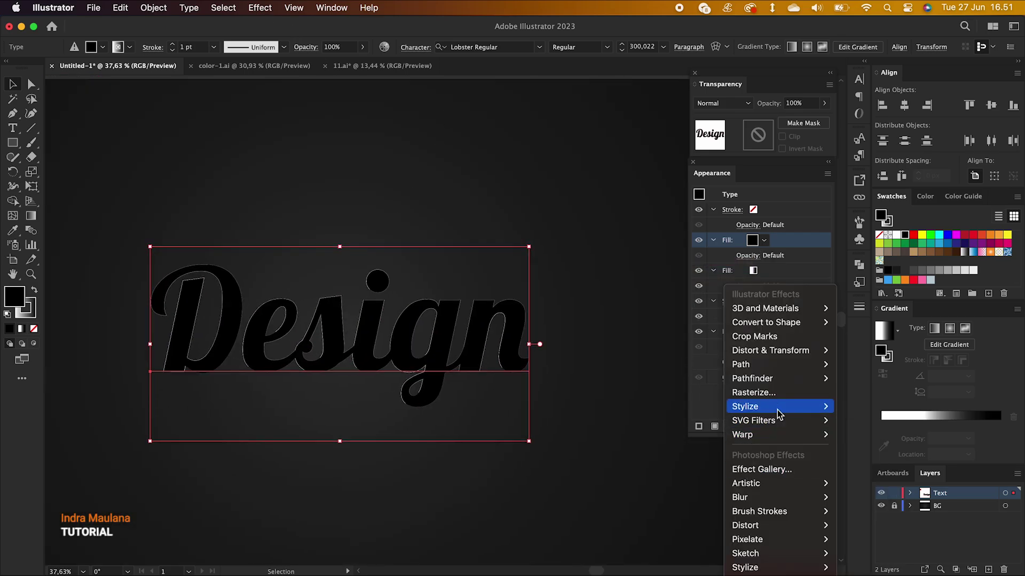
mouse_move(744, 406)
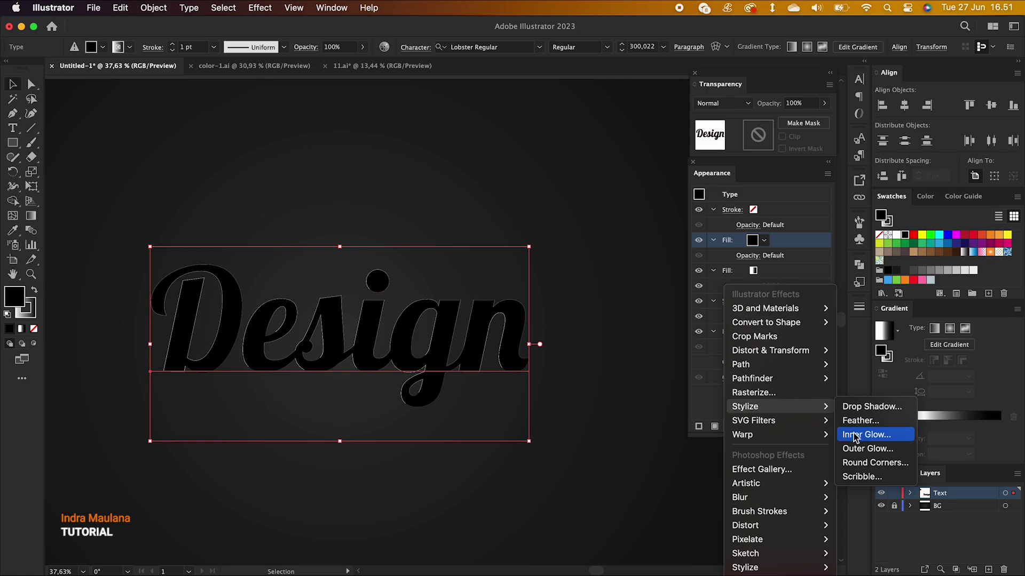
click(855, 435)
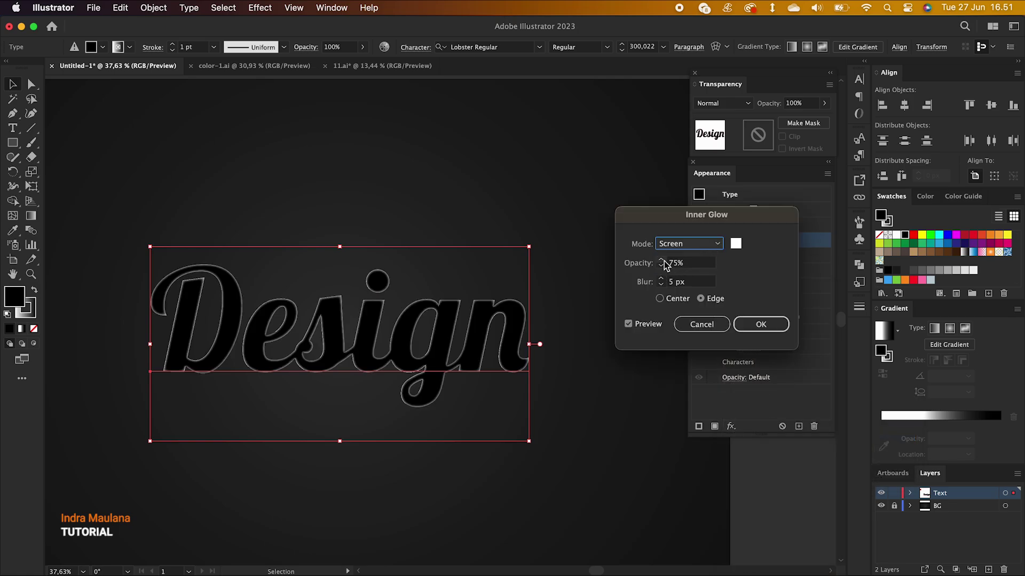
click(633, 323)
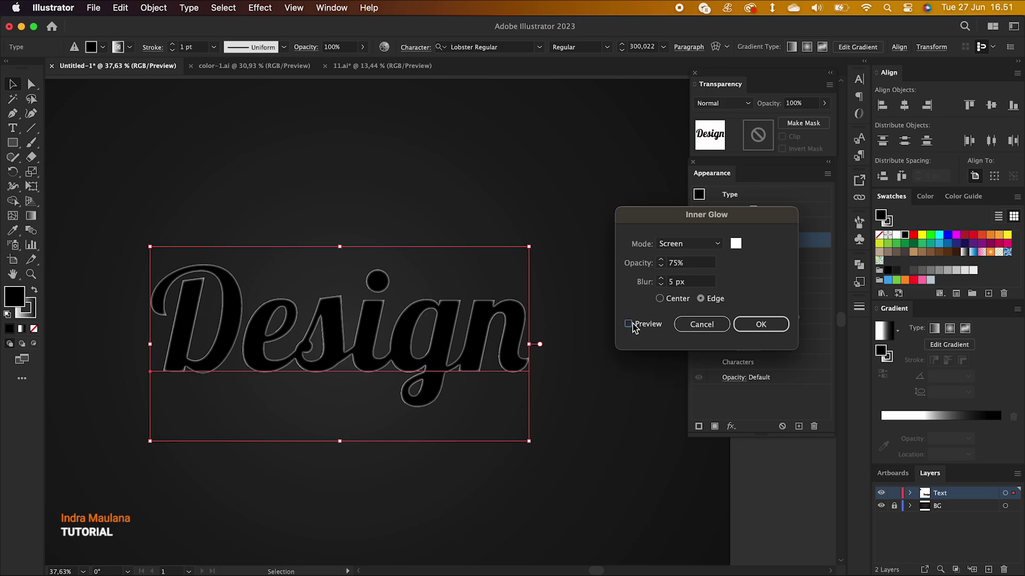
click(632, 324)
click(662, 260)
click(661, 282)
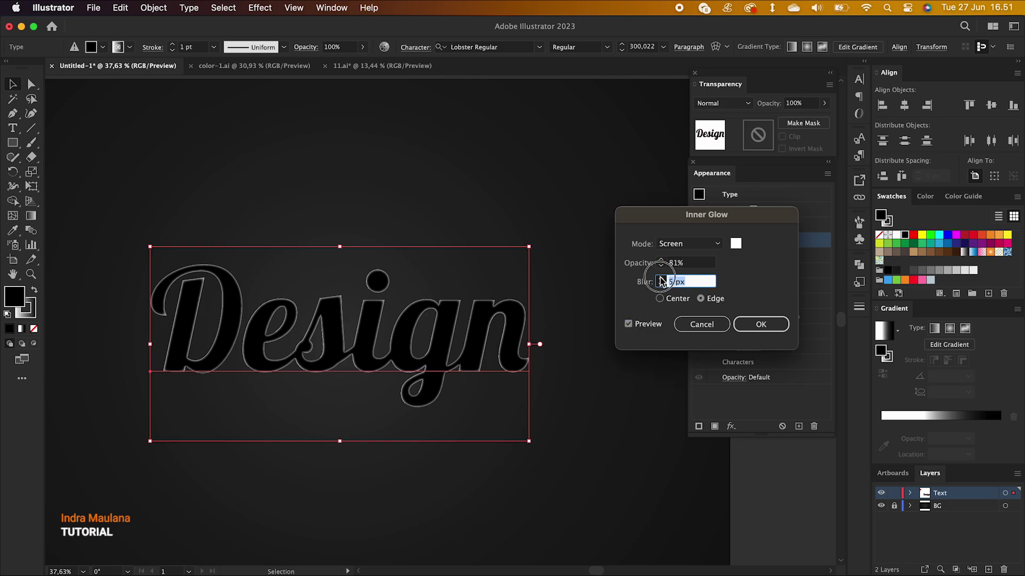
click(662, 287)
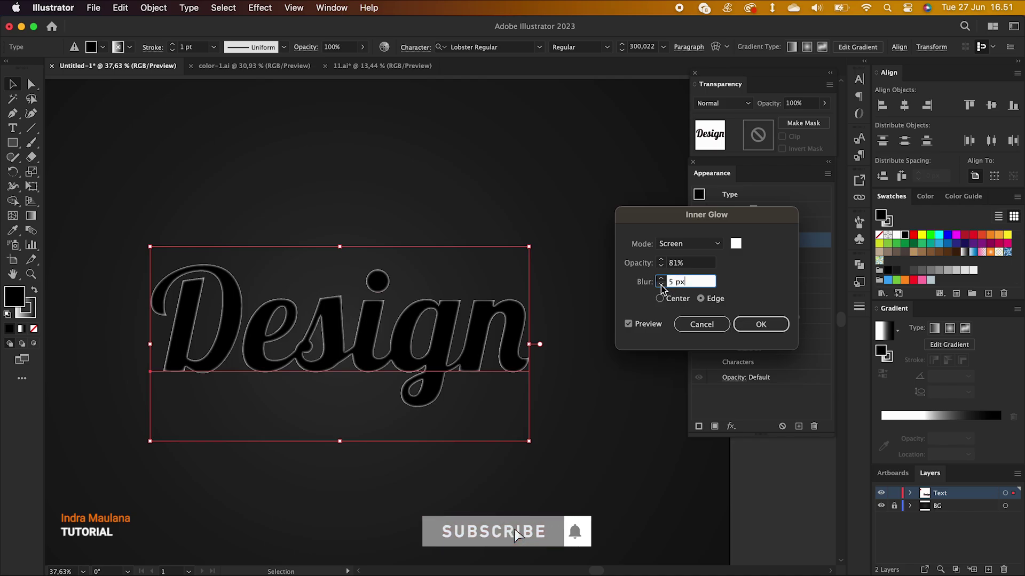
click(661, 278)
click(628, 324)
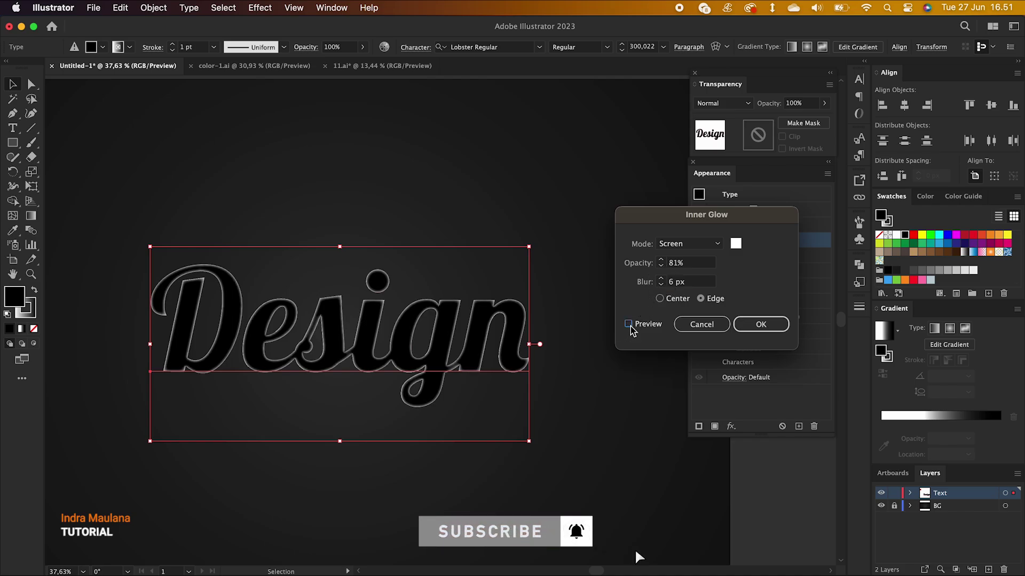
click(761, 325)
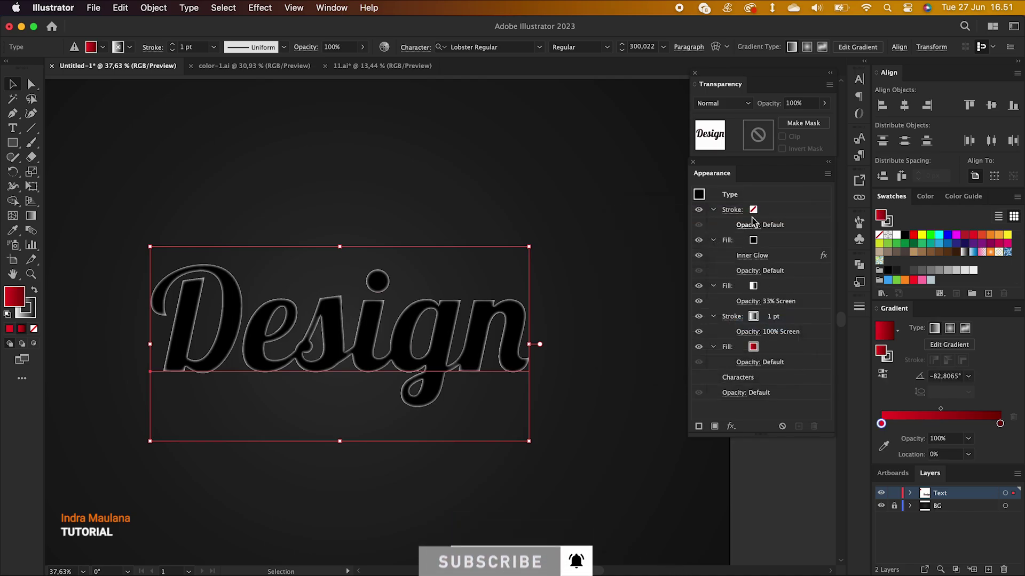
- Set only the black Inner Glow fill to Screen blending, not the whole Design text
click(735, 107)
click(721, 193)
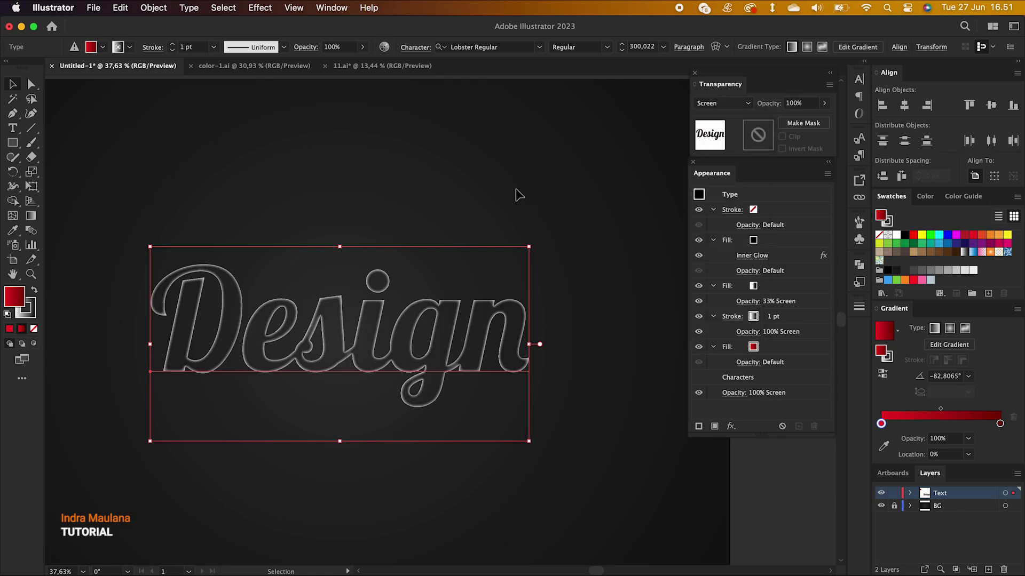
click(787, 242)
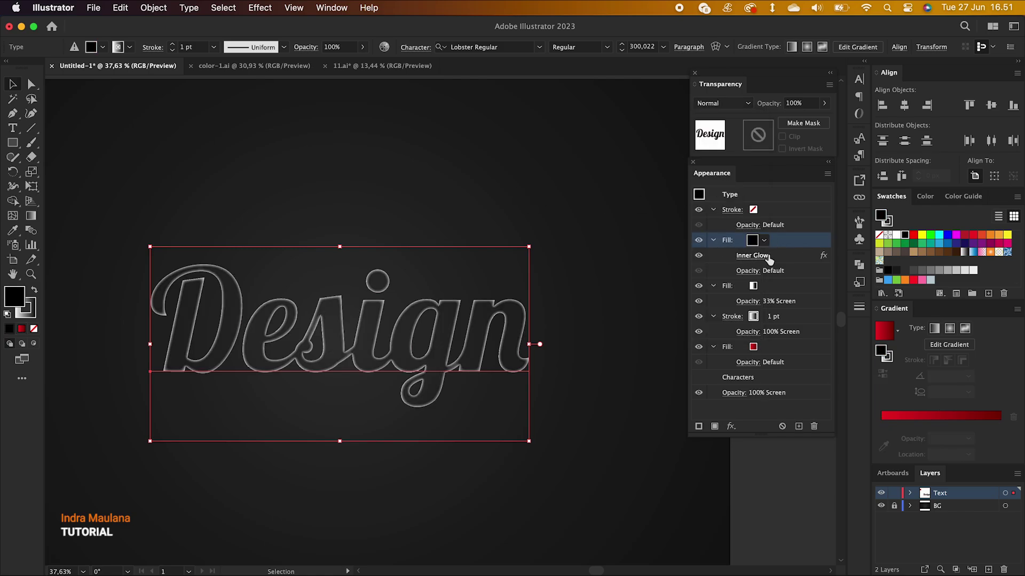
key(cmd+z)
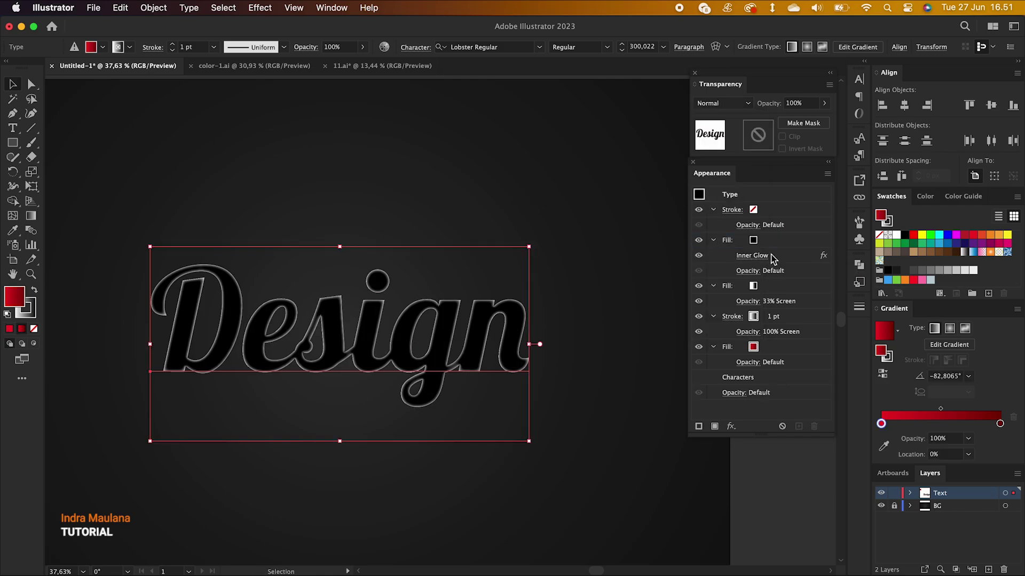
click(739, 105)
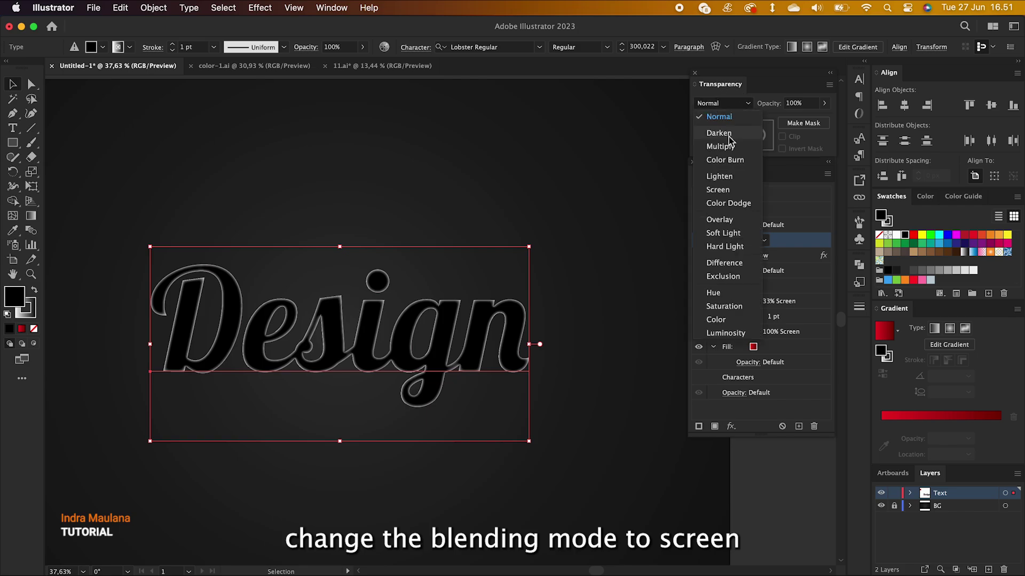
click(717, 191)
- Toggle the inner-glow fill off and on to compare the glossy red lettering
click(517, 161)
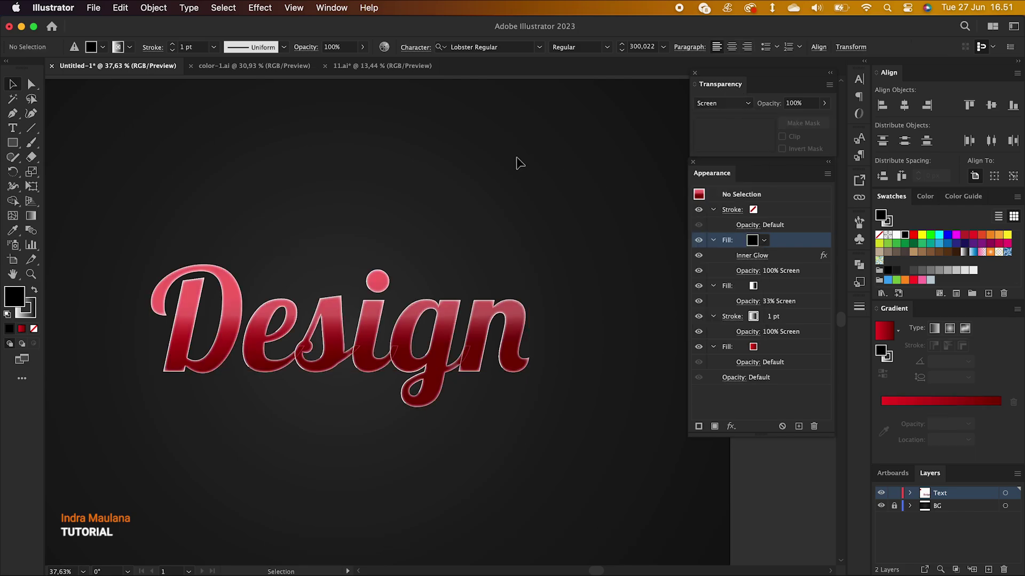
click(699, 241)
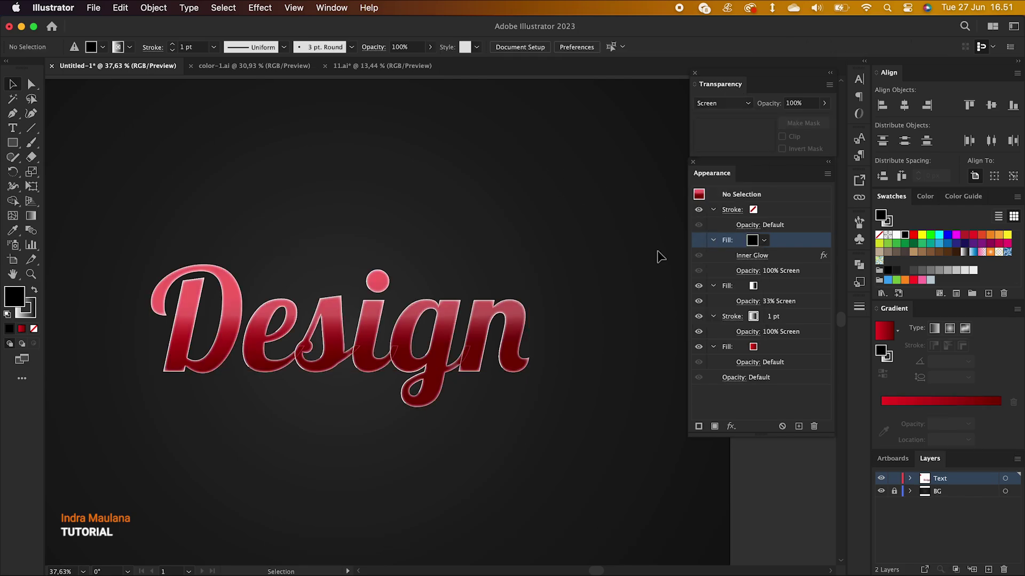
key(super+a)
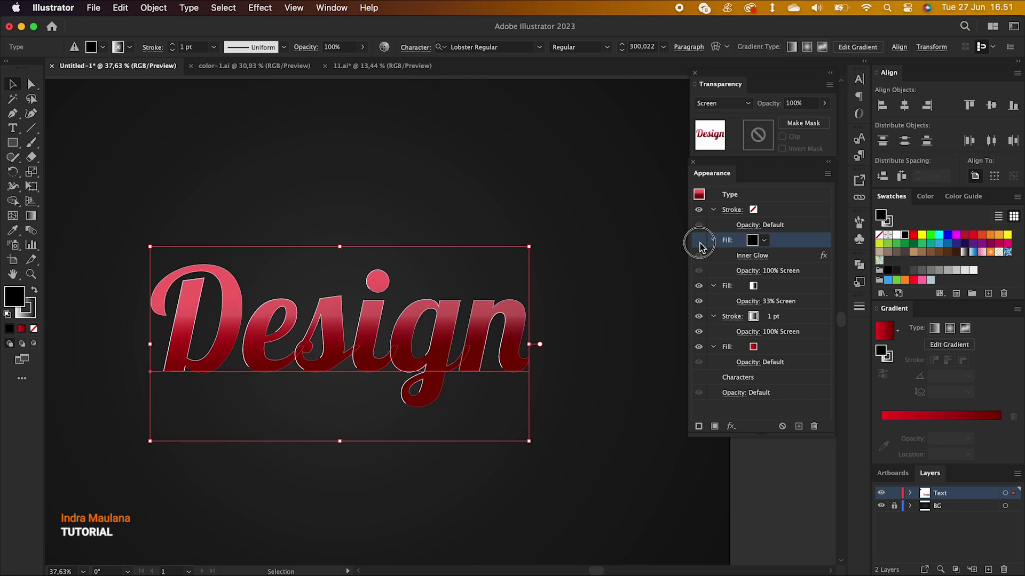
click(485, 240)
click(468, 308)
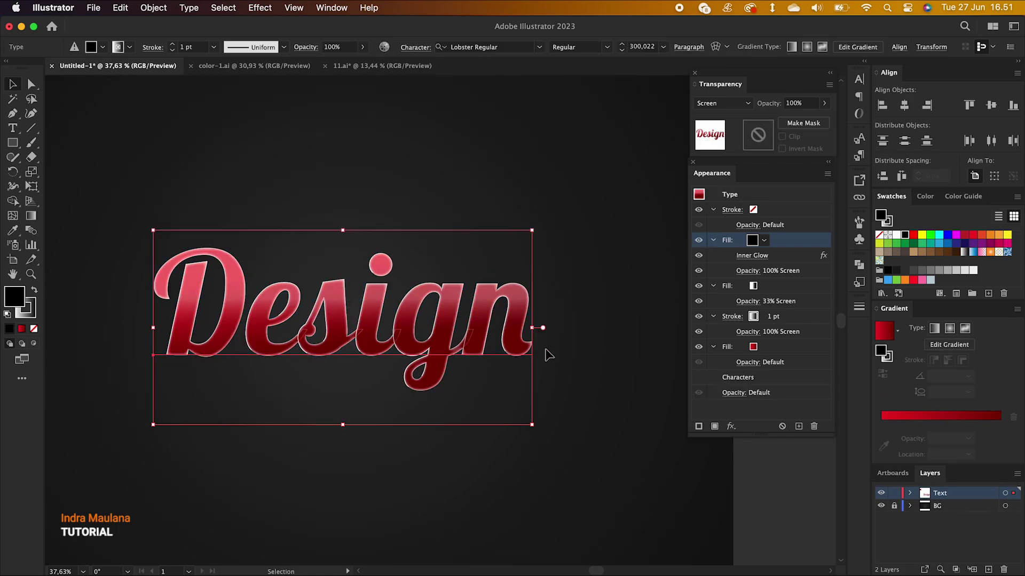
- Duplicate the red gradient fill and darken both gradient stops of the lower copy
click(727, 347)
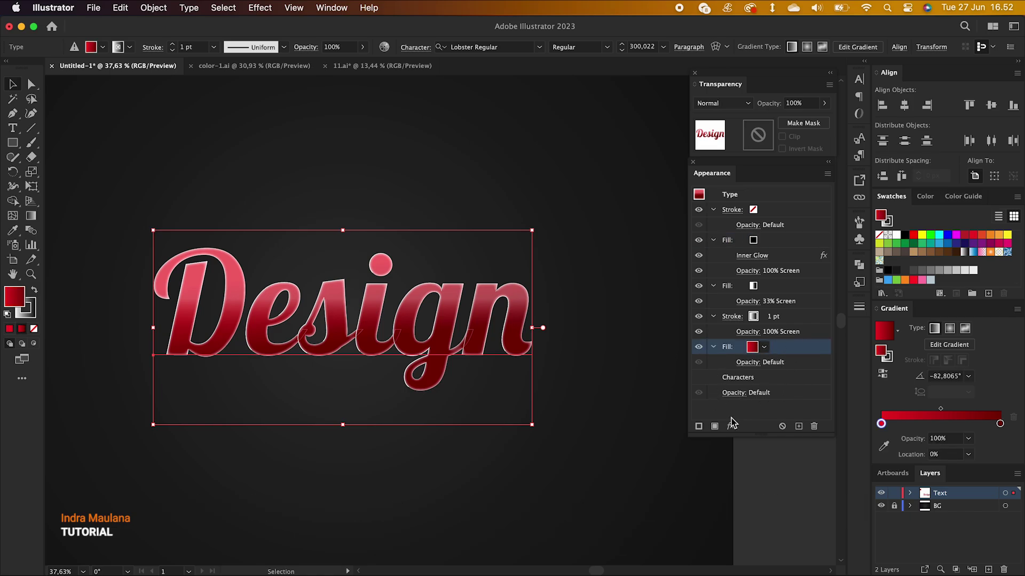
click(717, 427)
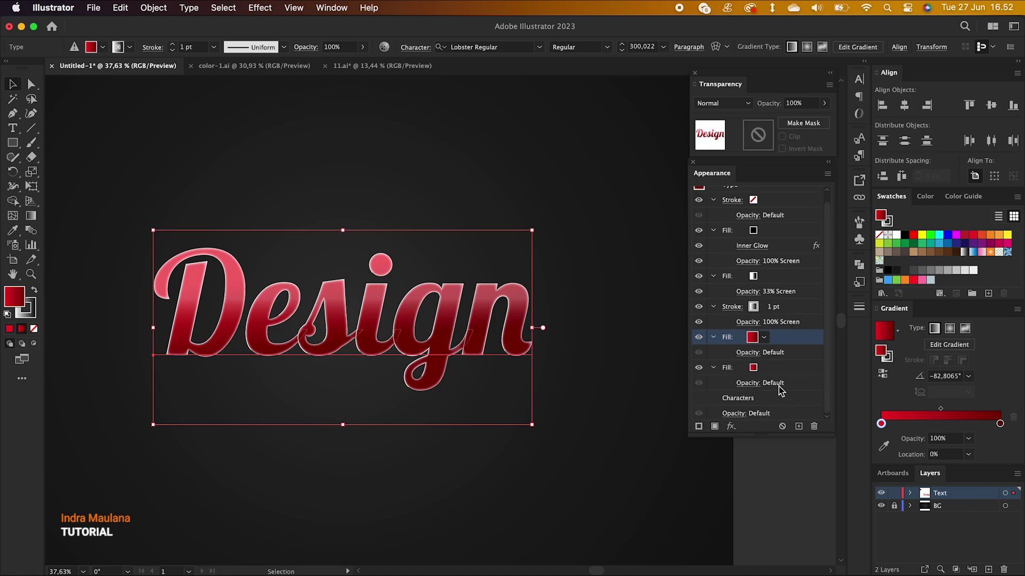
click(763, 368)
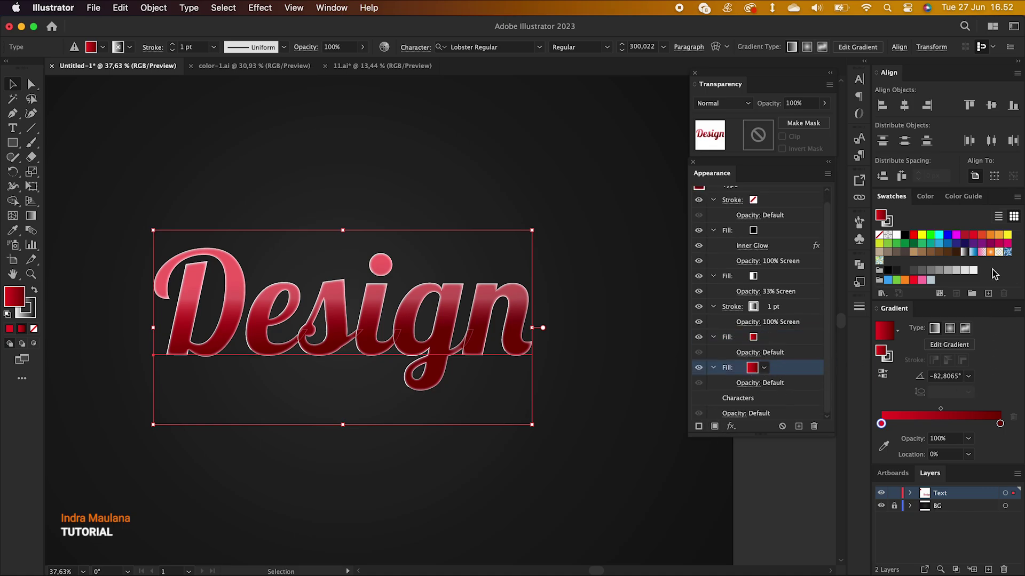
double_click(1000, 424)
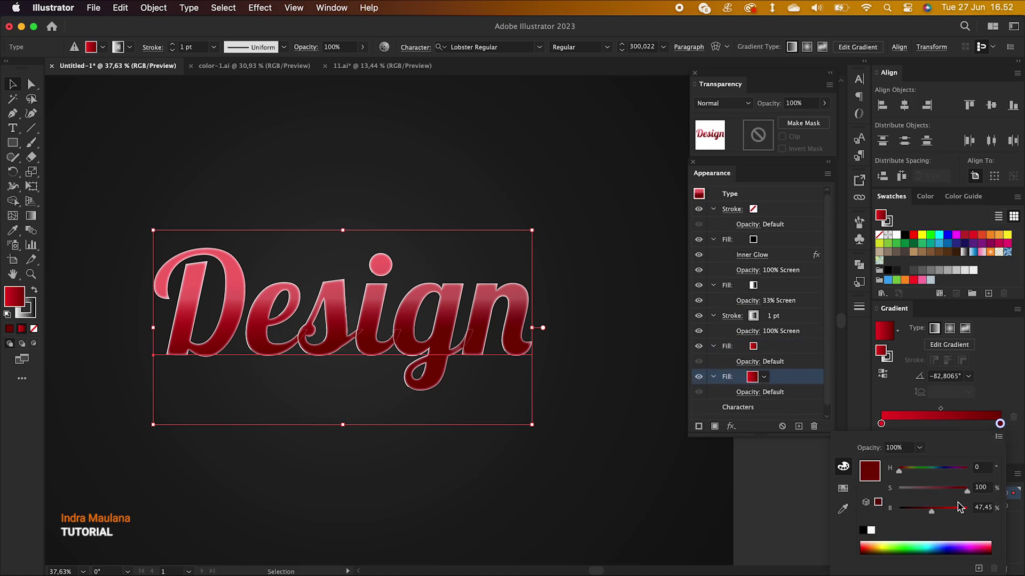
mouse_move(929, 514)
mouse_down()
mouse_move(919, 514)
mouse_move(933, 516)
mouse_up()
double_click(882, 424)
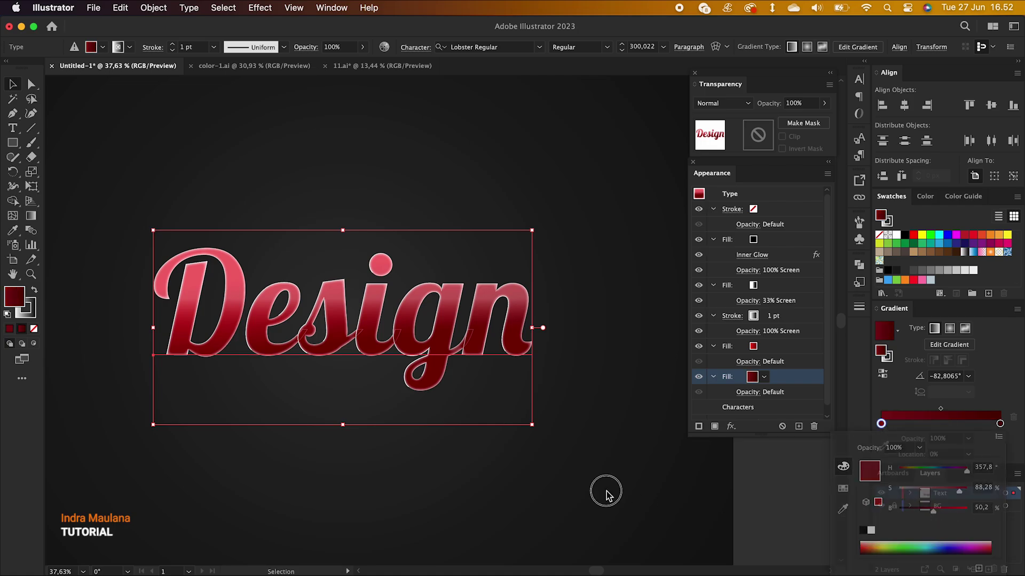
scroll(595, 401, down, 2)
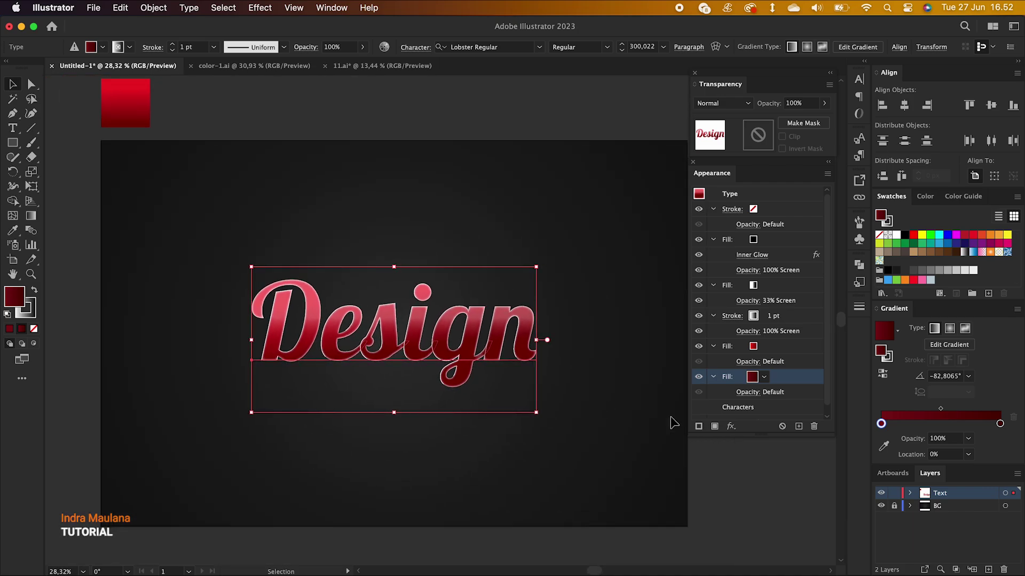
- Add a Transform effect to the lower fill: move 1 px right and 1 px down, 30 copies
click(730, 427)
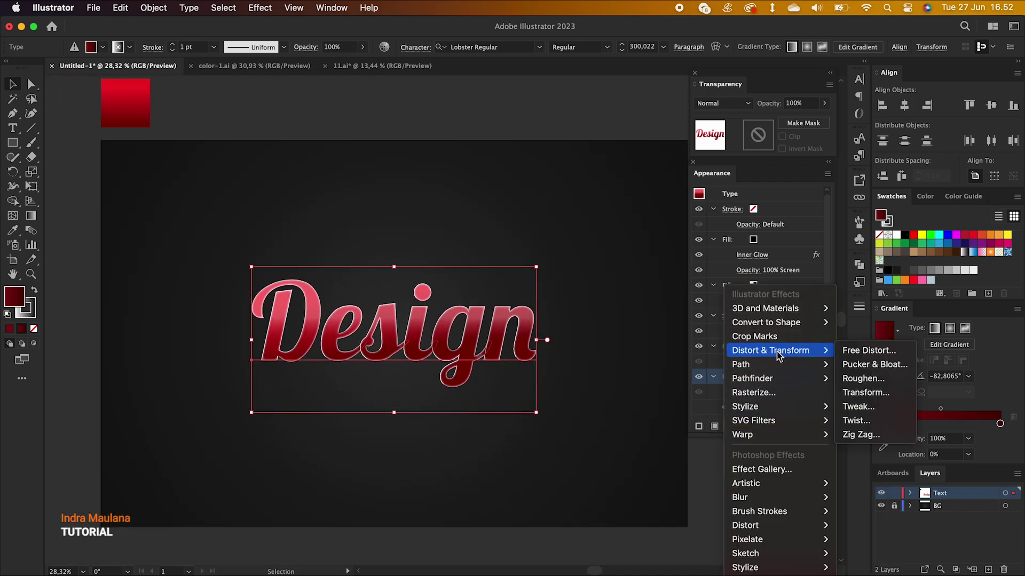
click(880, 394)
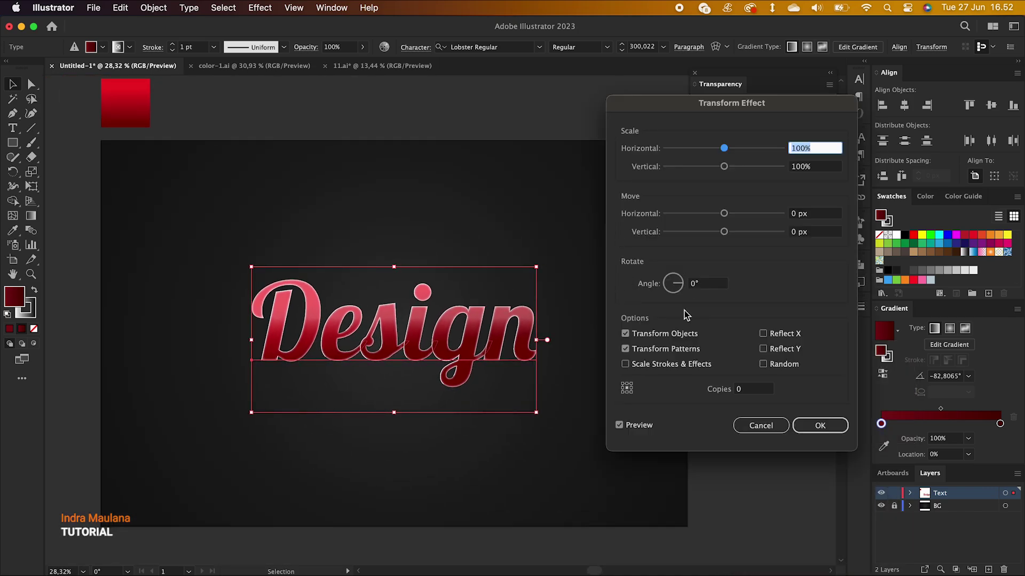
click(812, 214)
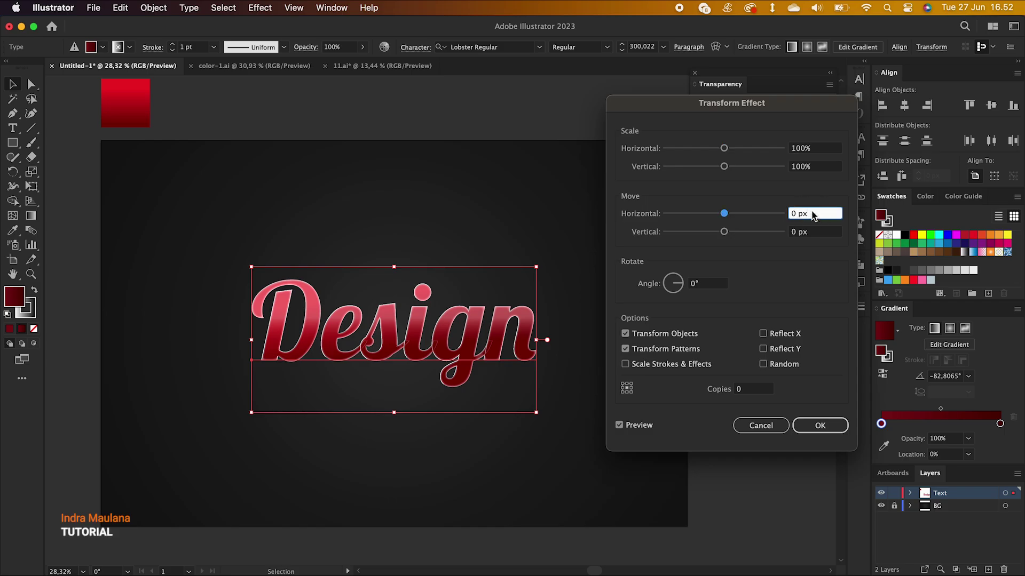
key(Tab)
text(1)
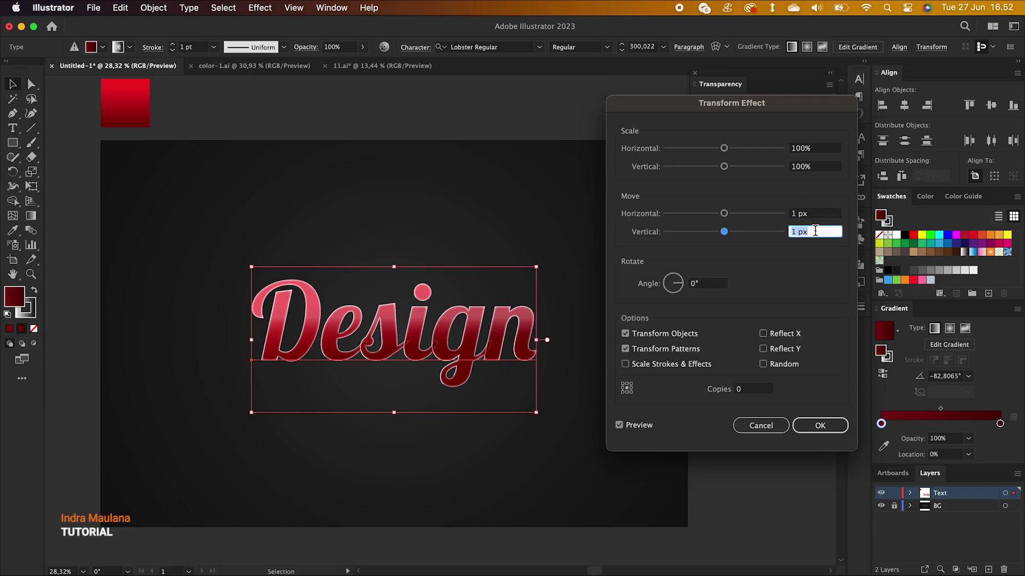
click(761, 389)
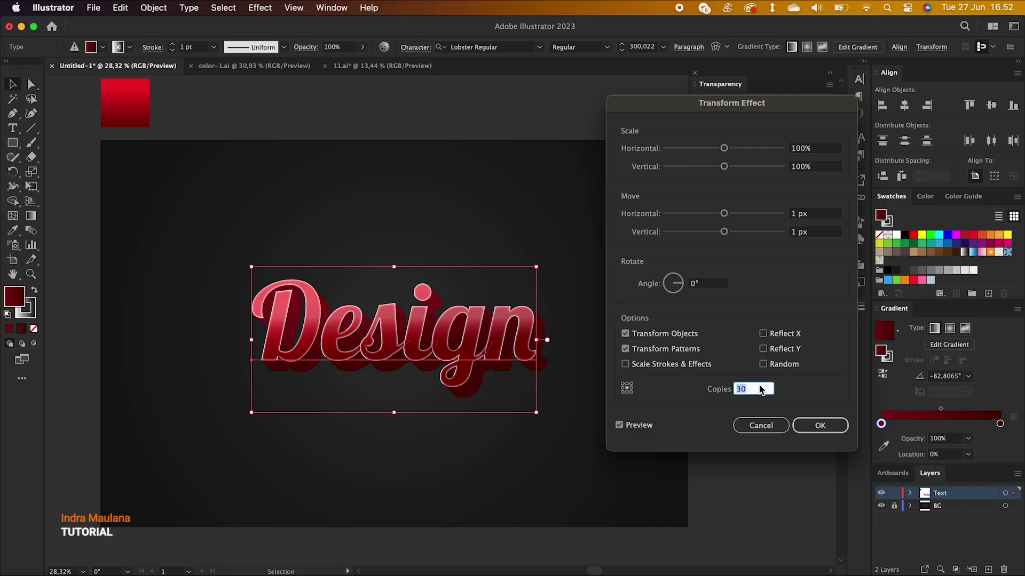
click(835, 425)
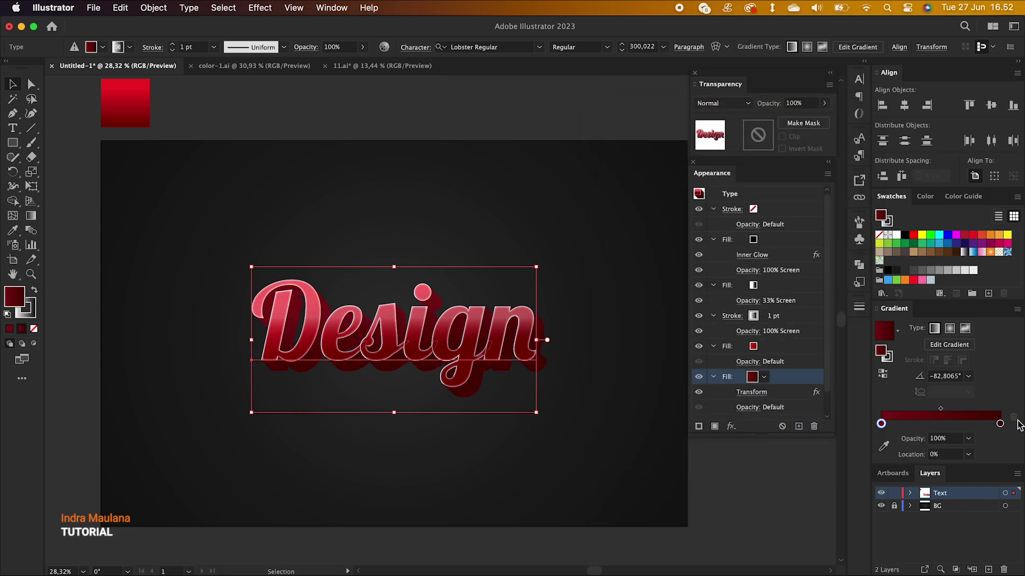
- Darken both gradient stops of the extruded fill further to deep maroon
click(1000, 424)
double_click(1000, 425)
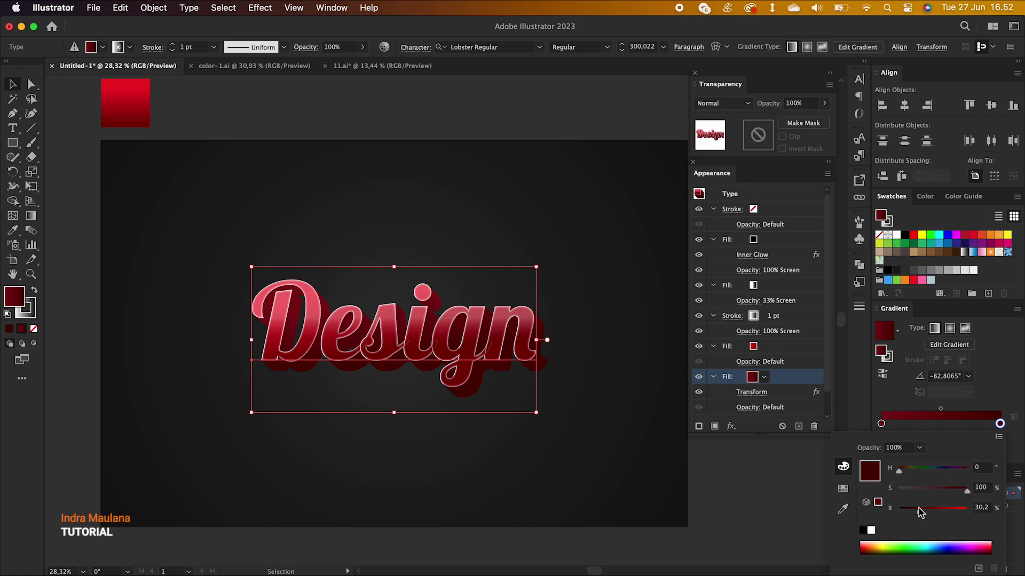
drag(918, 508, 914, 513)
click(881, 424)
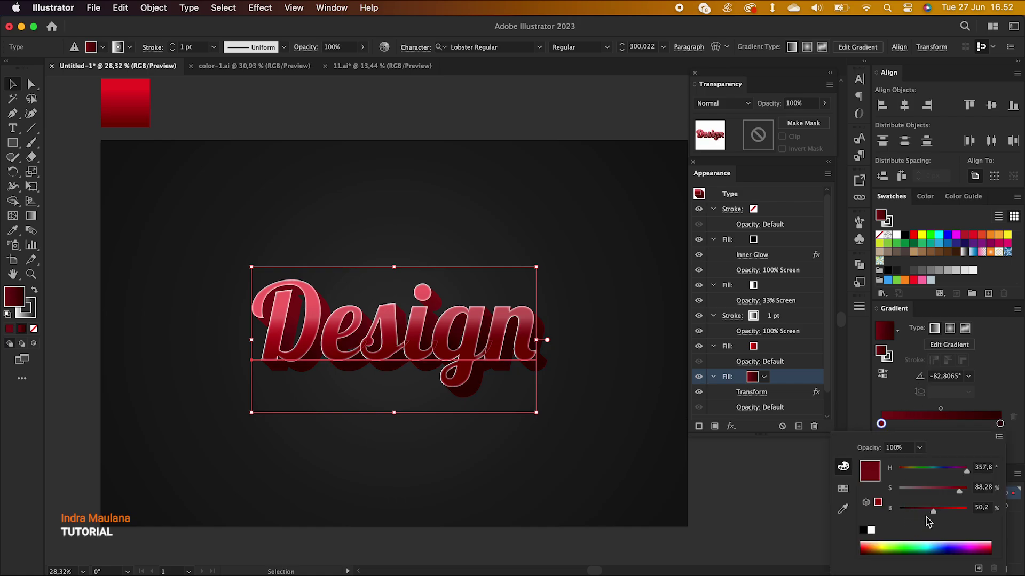
drag(933, 513, 926, 514)
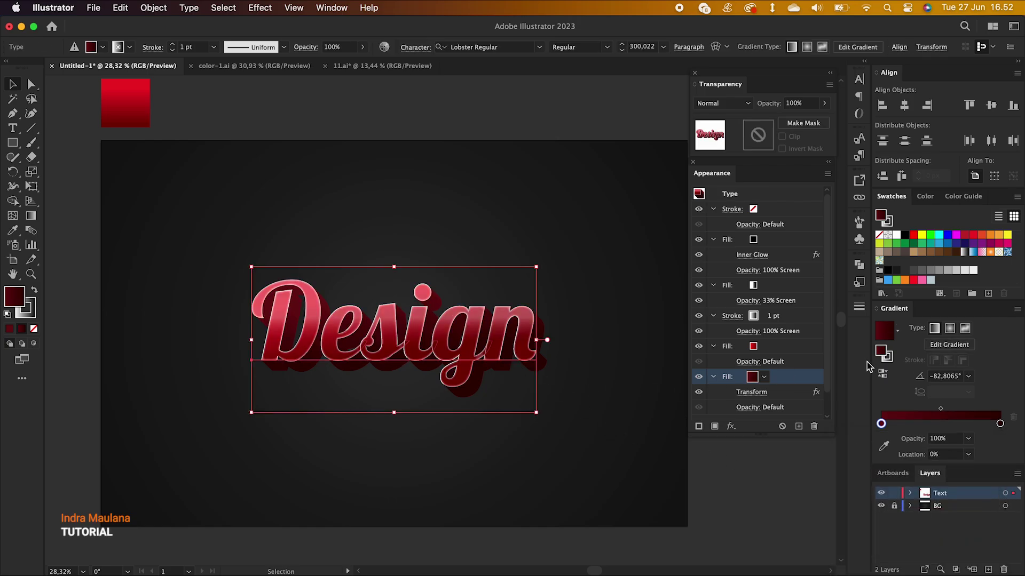
- Add a 75% Multiply drop shadow with 17 px X offset, 20 px Y offset and 23 px blur
click(730, 426)
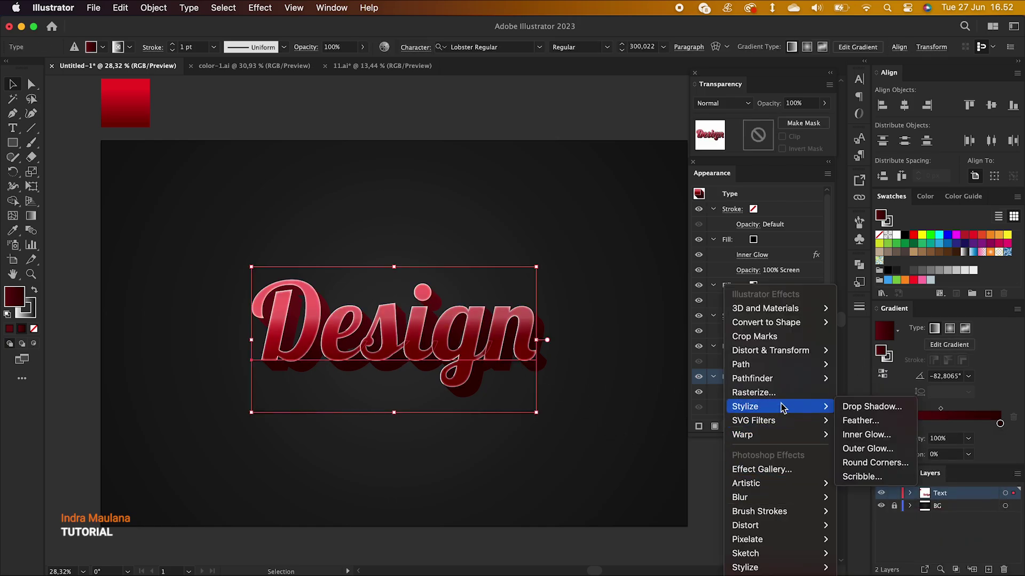
click(867, 408)
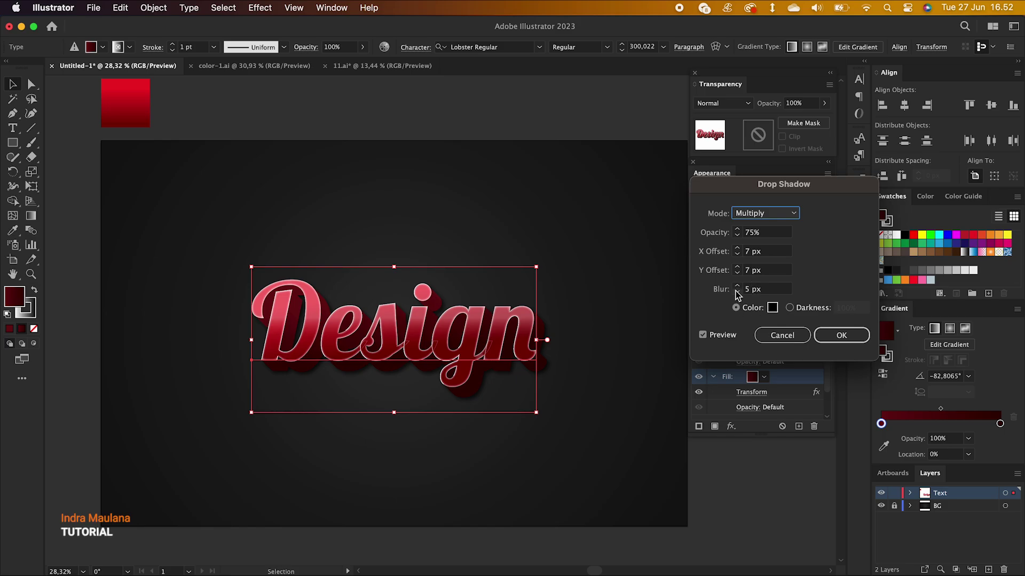
click(738, 272)
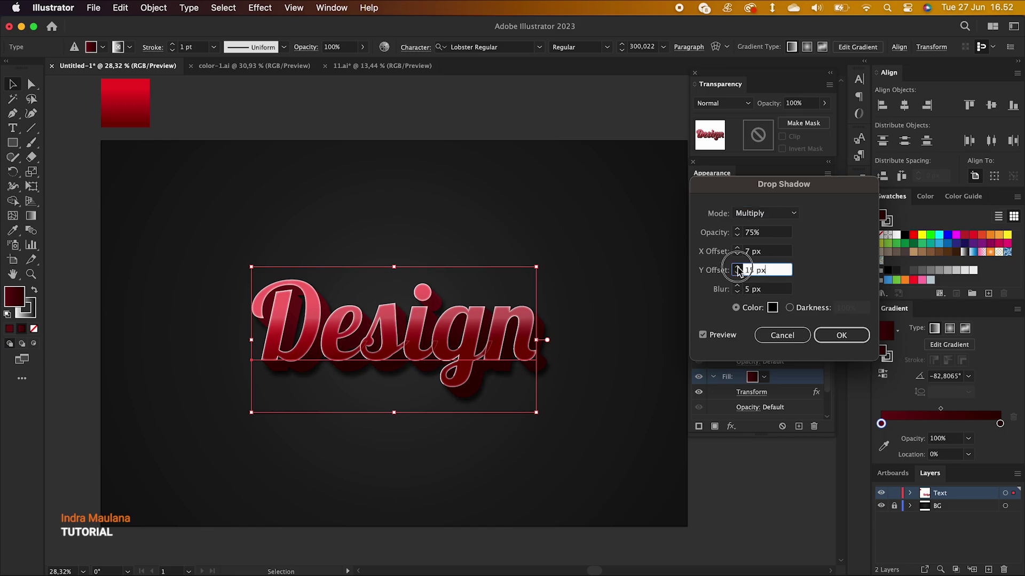
click(740, 251)
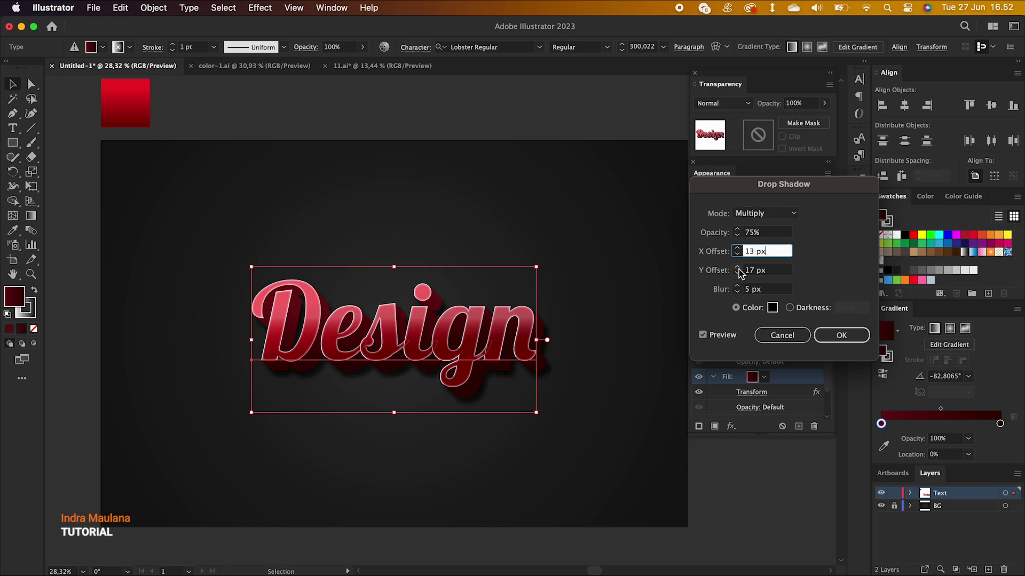
key(Up)
key(Up)
key(Up)
click(738, 287)
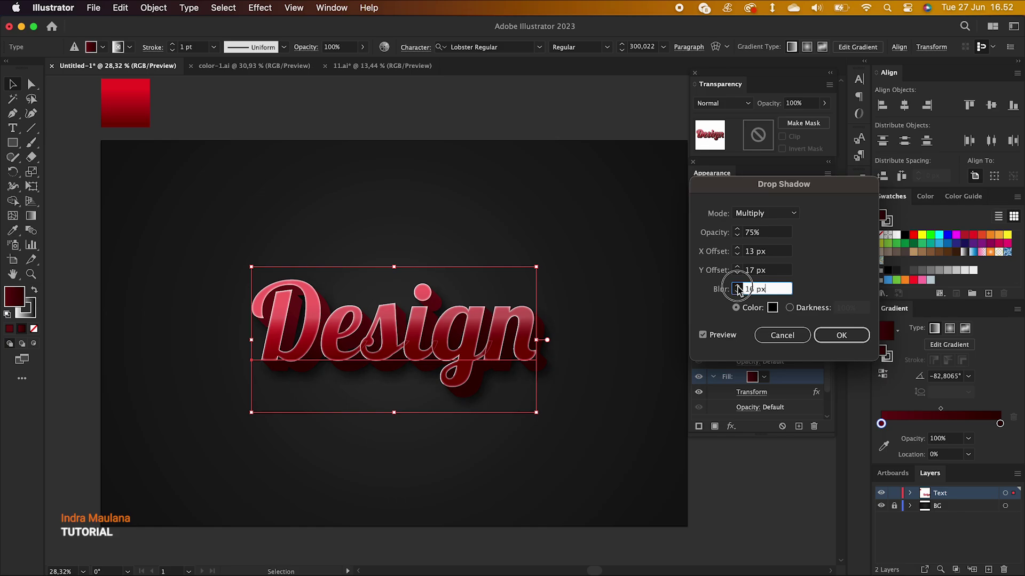
click(737, 286)
click(737, 247)
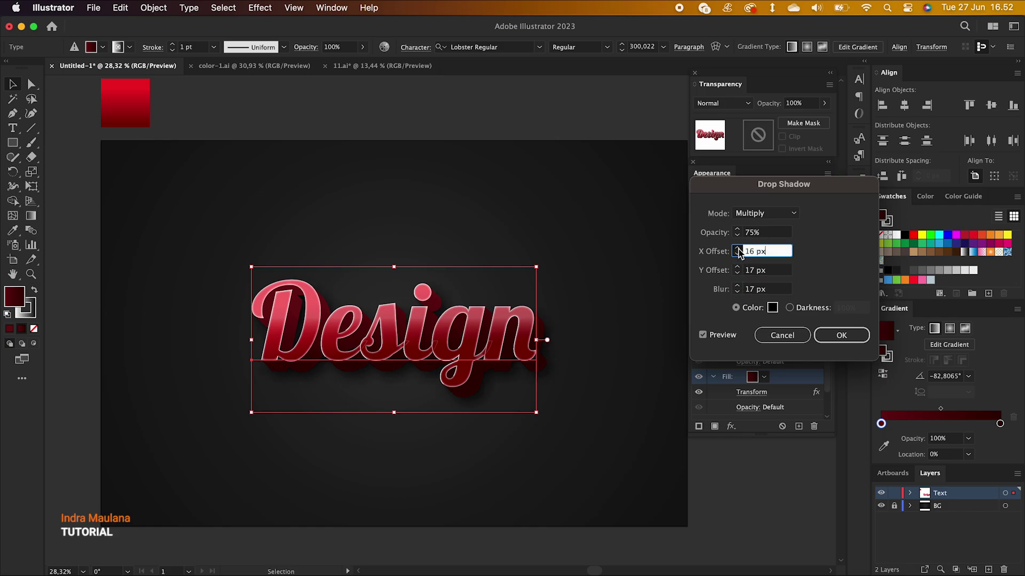
click(737, 247)
click(737, 269)
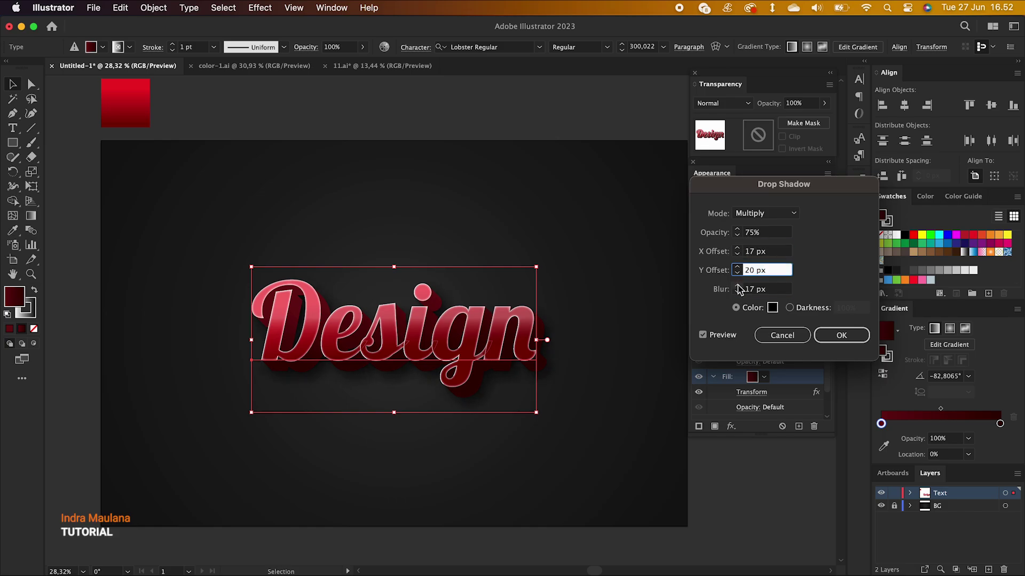
click(737, 287)
click(737, 286)
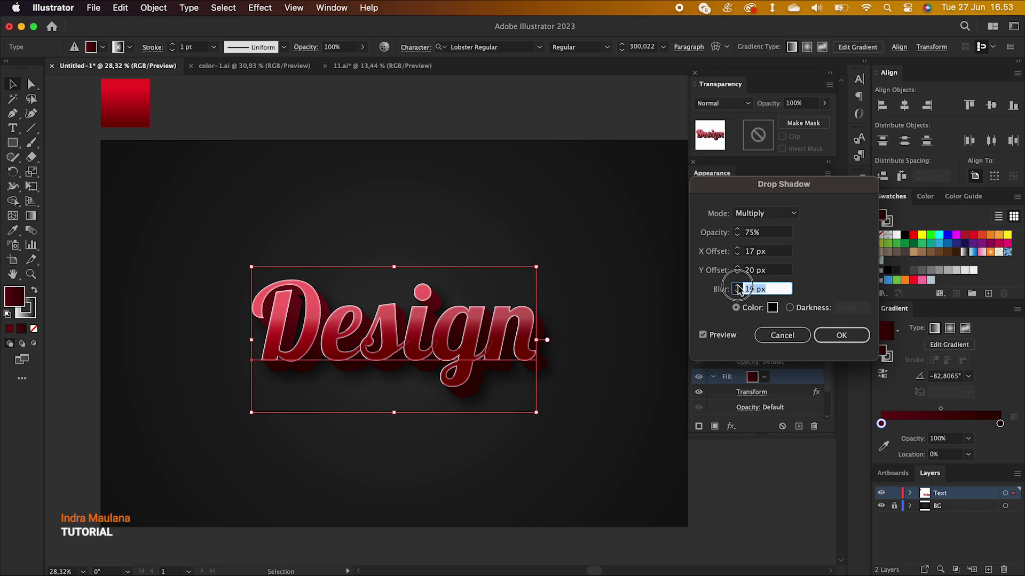
key(Return)
- Unlock the BG layer and confirm the background rectangle can be selected
click(523, 207)
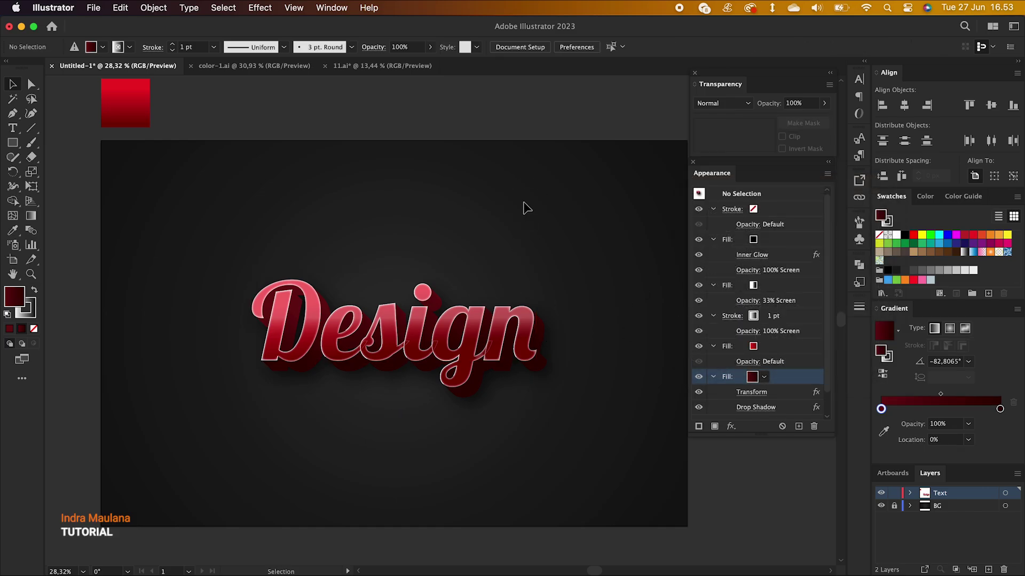
scroll(499, 255, down, 3)
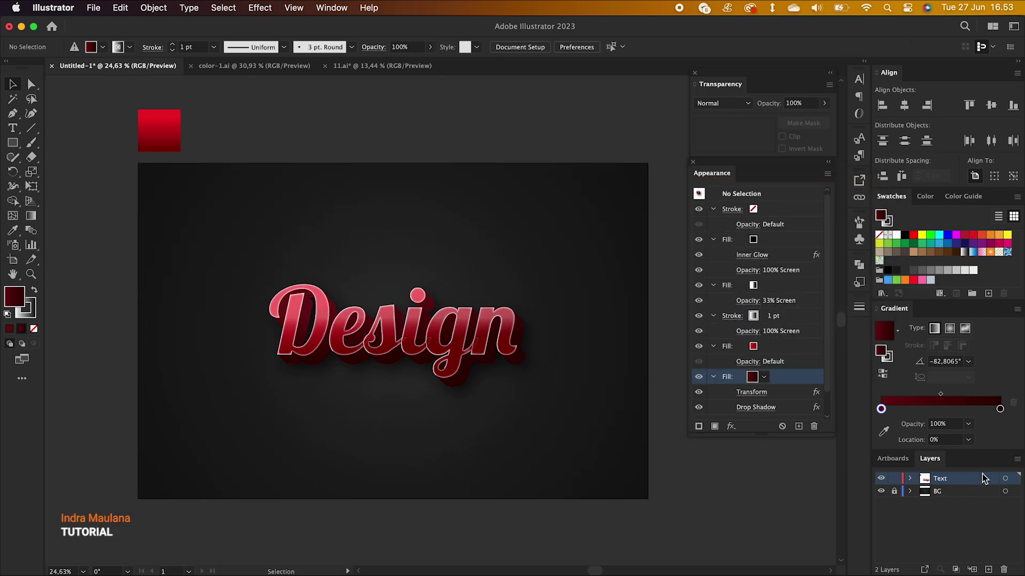
click(956, 492)
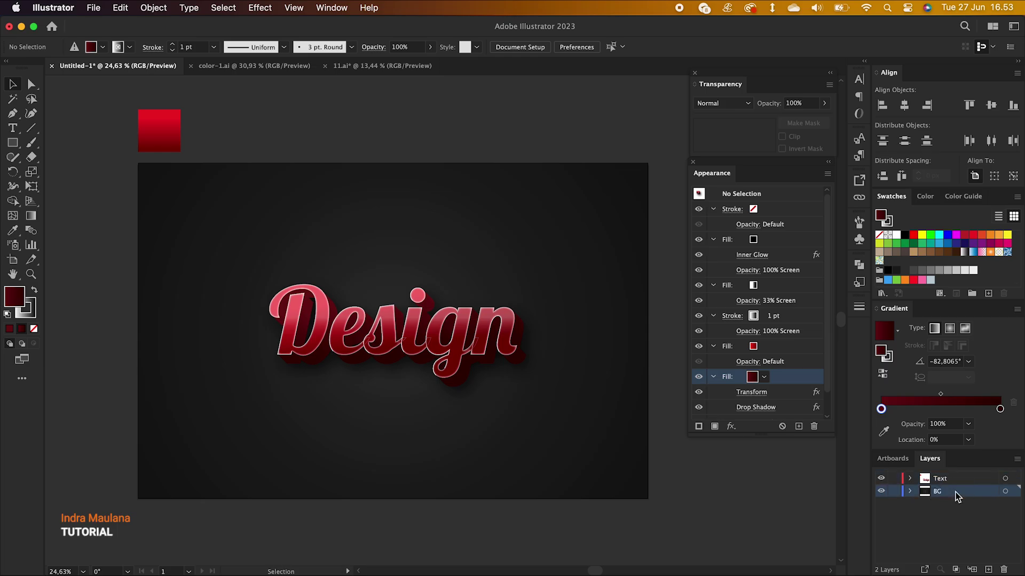
click(470, 454)
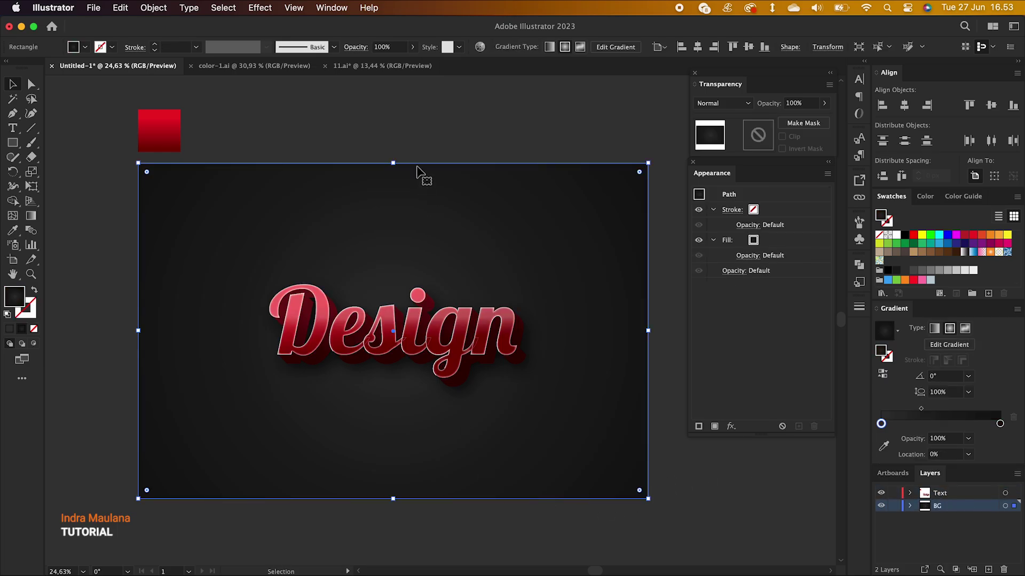
click(411, 143)
- Draw a large ellipse around the left half of the Design text
drag(13, 143, 51, 173)
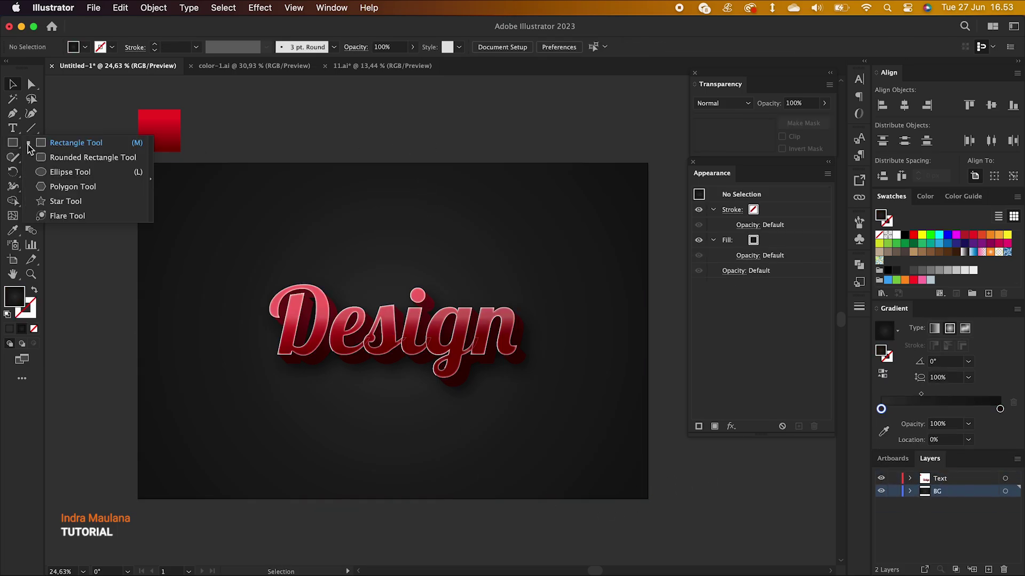
click(52, 173)
drag(320, 349, 460, 437)
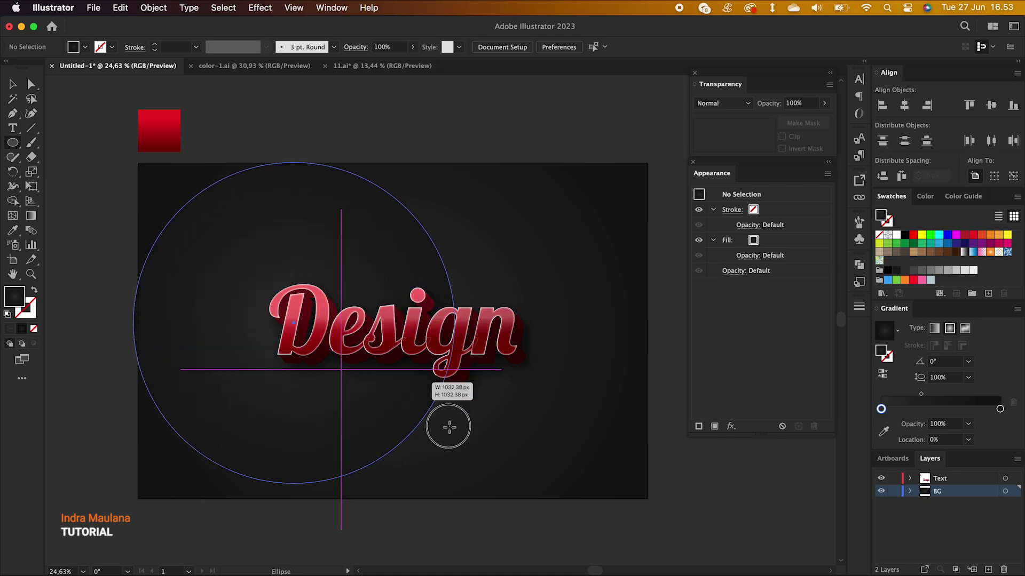
click(12, 85)
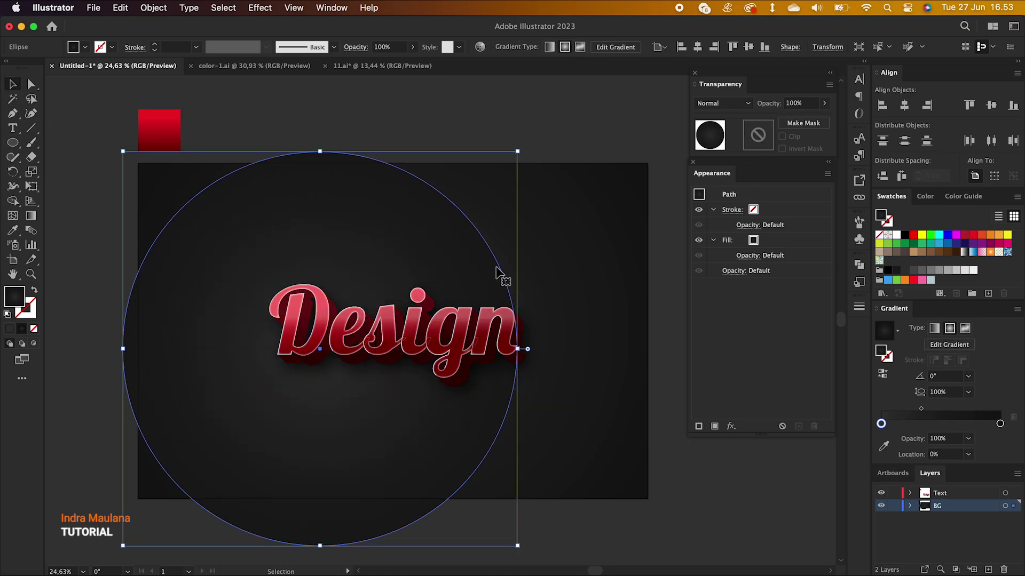
- Fill the circle with a radial red-to-black gradient blended in Screen mode
click(897, 330)
click(830, 356)
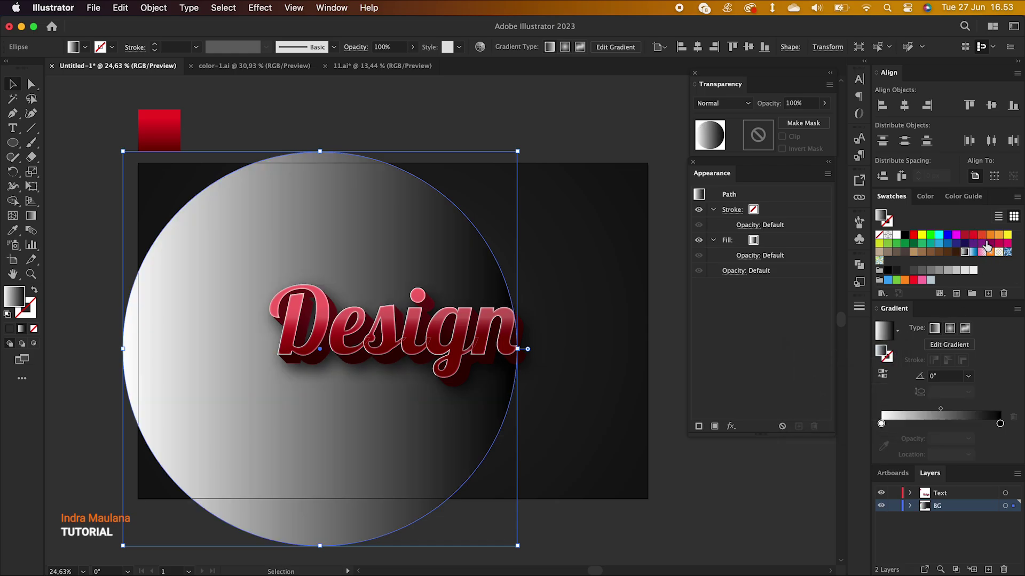
drag(965, 240, 881, 424)
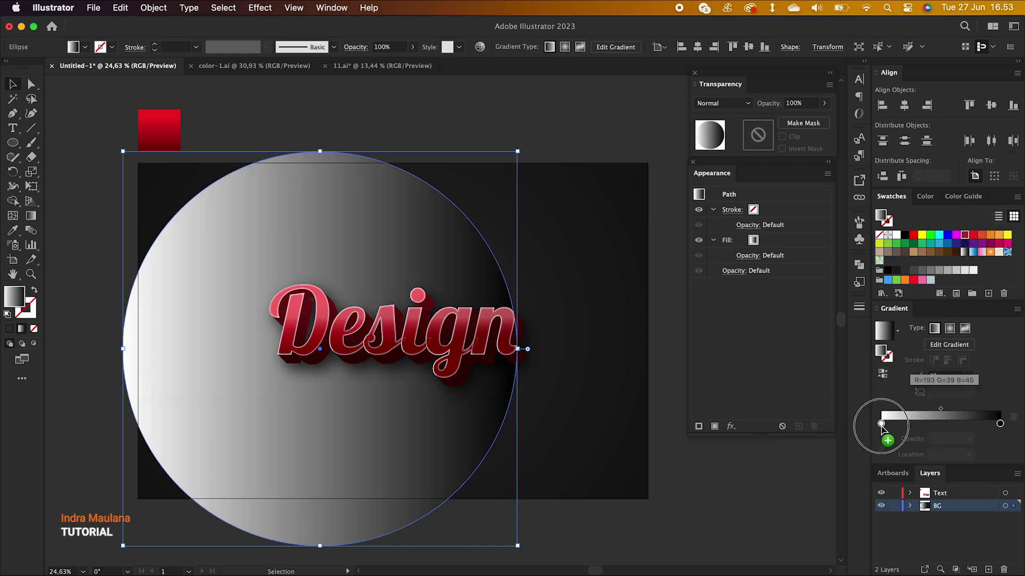
click(950, 329)
click(721, 103)
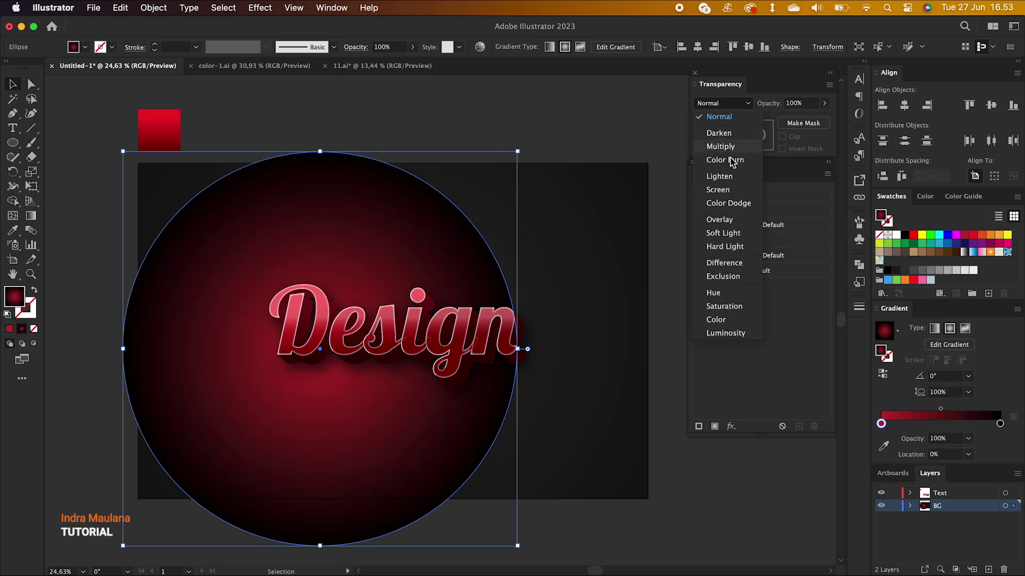
click(729, 191)
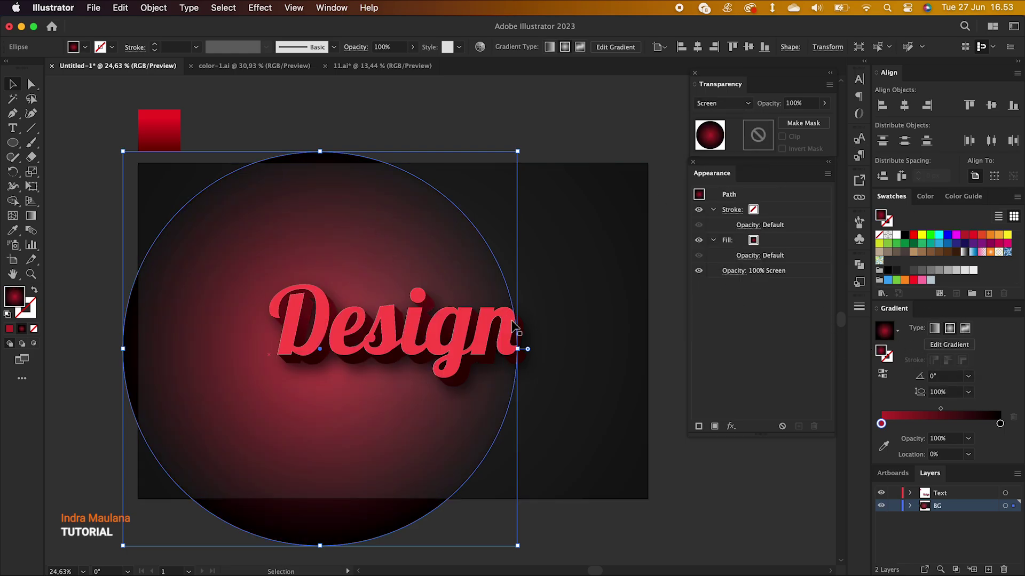
click(31, 215)
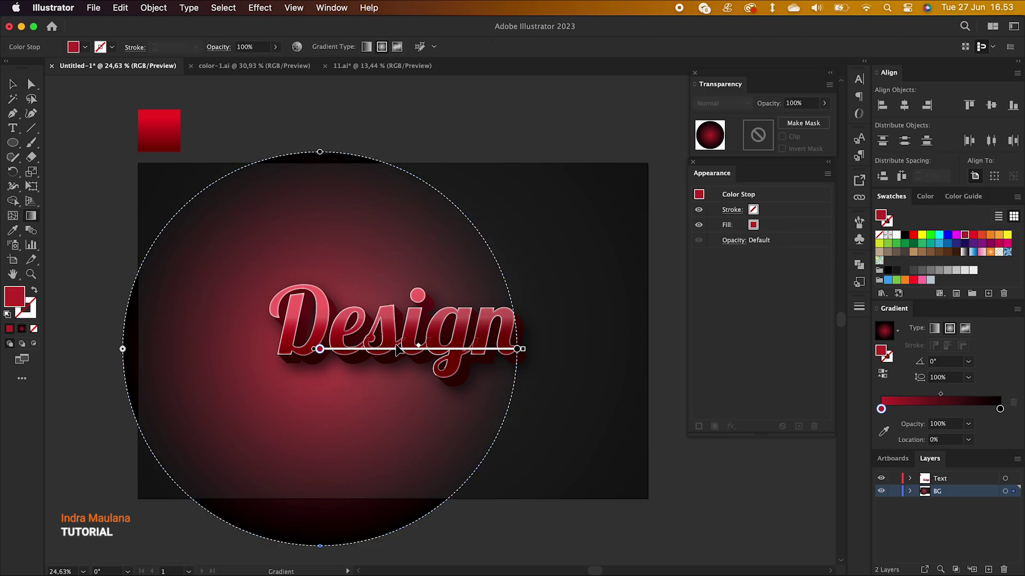
- Brighten the glow's red centre, then move the slightly enlarged circle to the artboard's top-left corner
drag(378, 348, 377, 347)
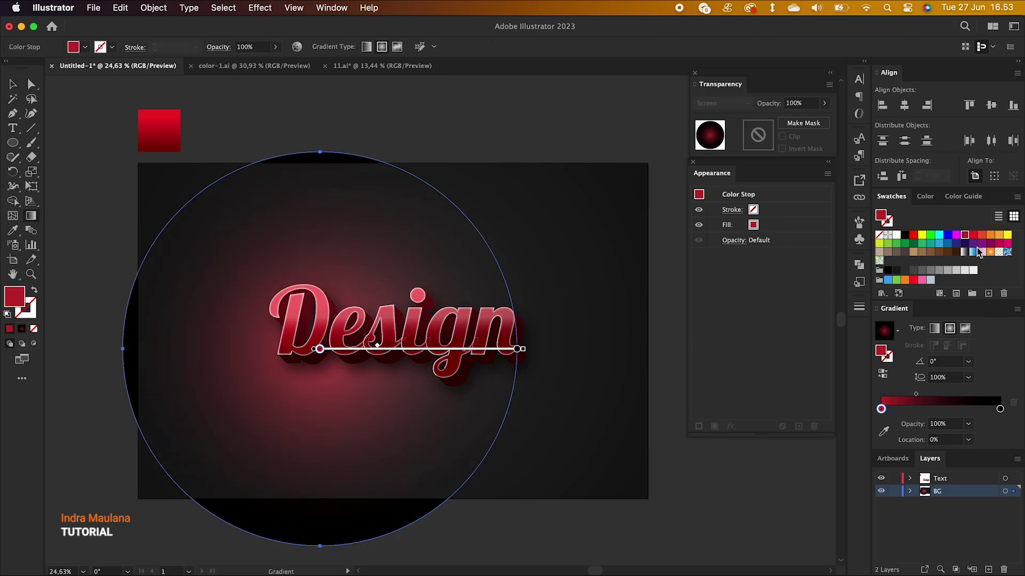
click(972, 237)
click(13, 84)
drag(257, 227, 148, 91)
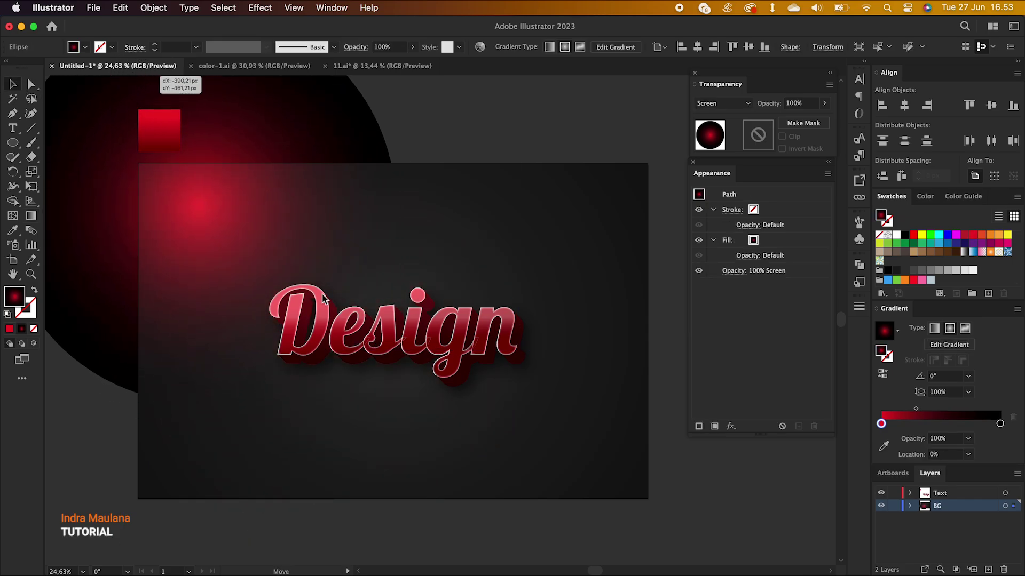
key(ctrl+z)
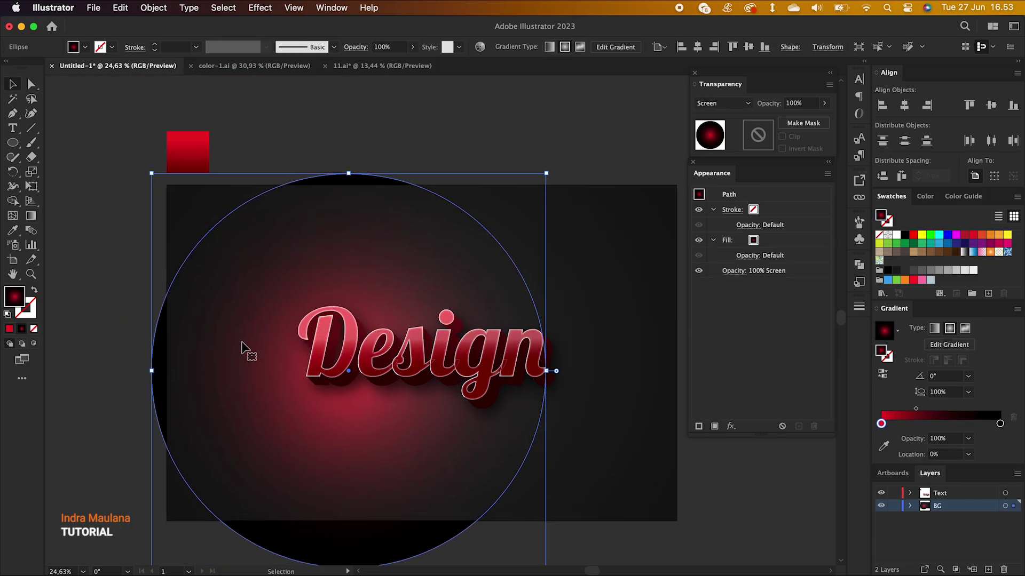
mouse_move(245, 350)
mouse_down()
mouse_move(201, 270)
mouse_move(110, 153)
mouse_up()
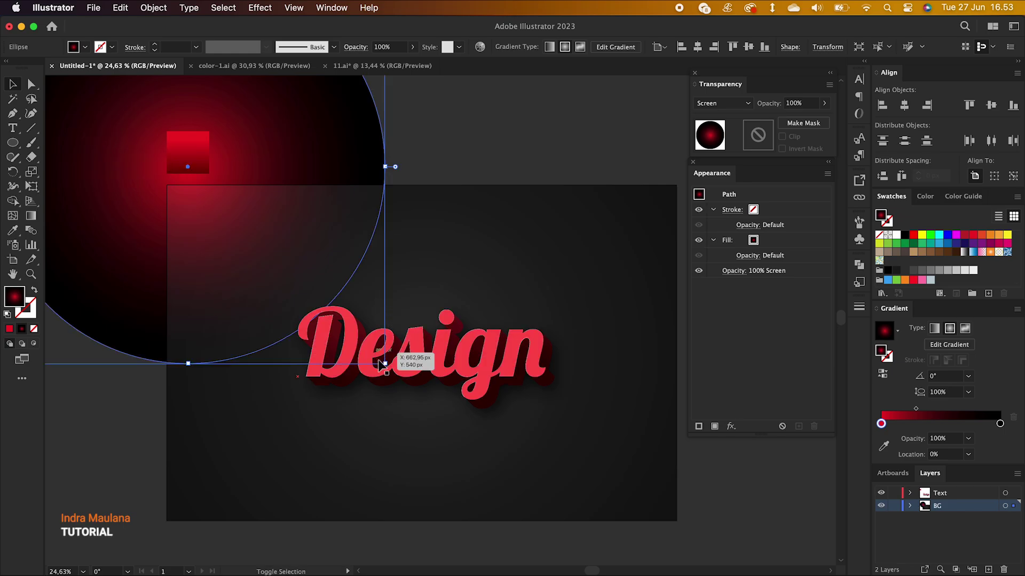
drag(385, 363, 396, 375)
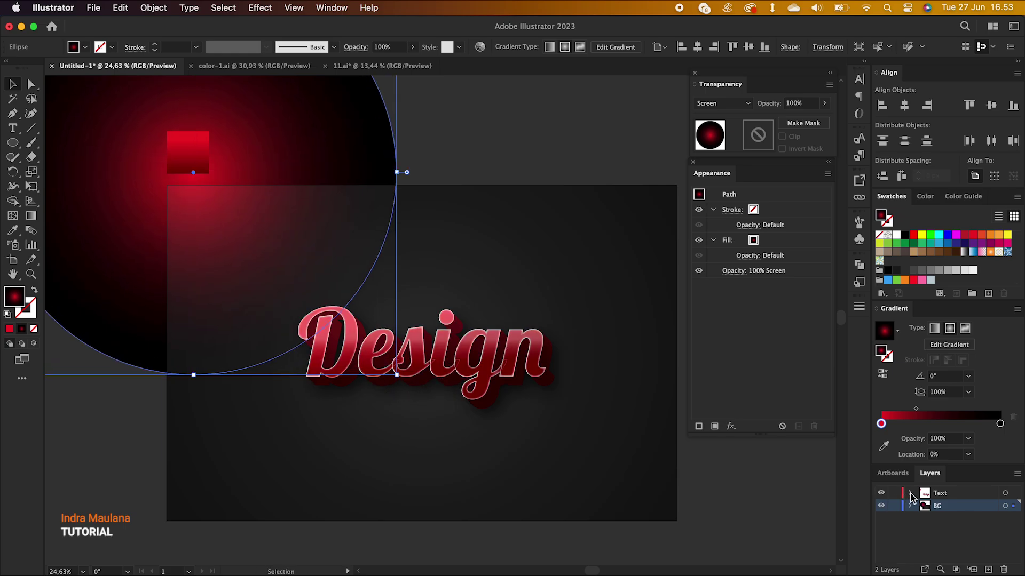
- Lock the Text layer and copy the glow circle to the artboard's bottom-right
click(530, 110)
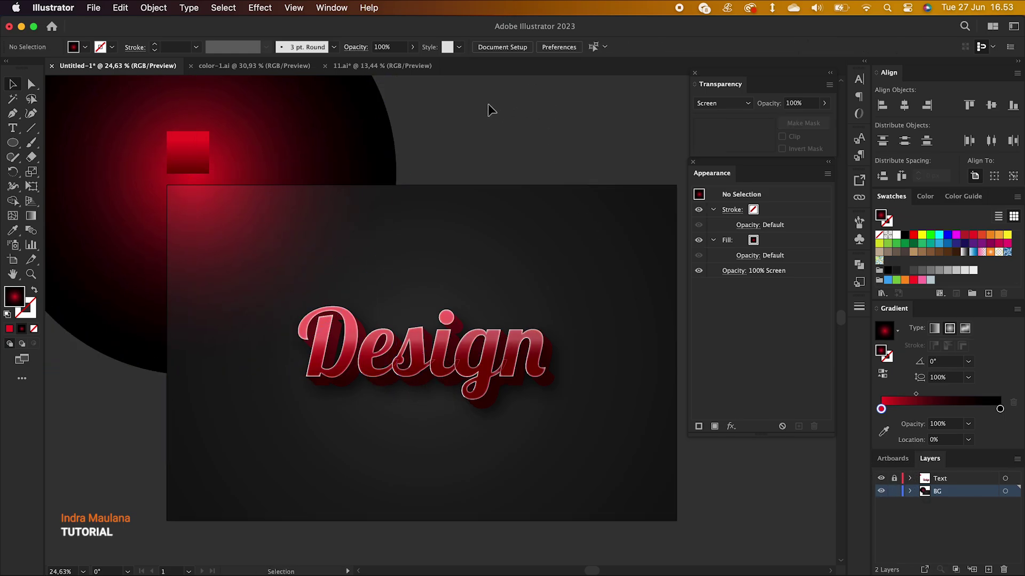
click(300, 178)
scroll(299, 176, right, 3)
scroll(299, 176, down, 2)
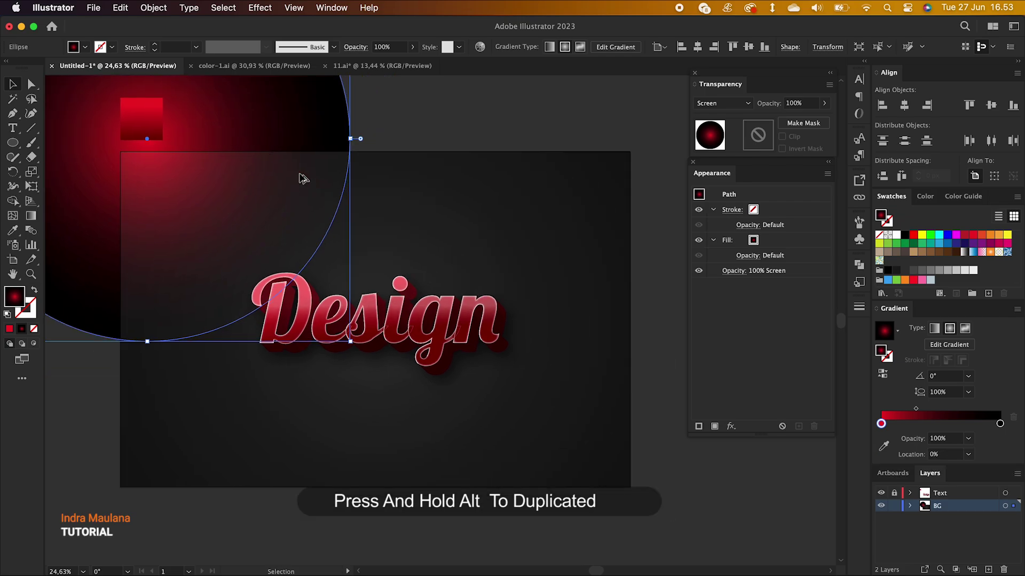
drag(220, 201, 674, 475)
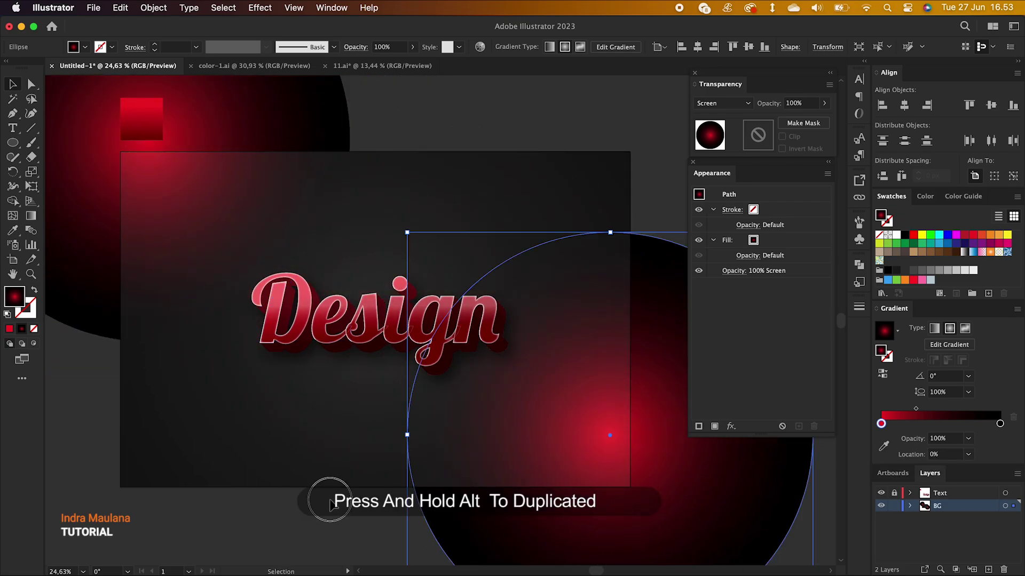
click(330, 499)
- Edit the colour of the background rectangle's dark gradient end
click(277, 485)
double_click(1000, 424)
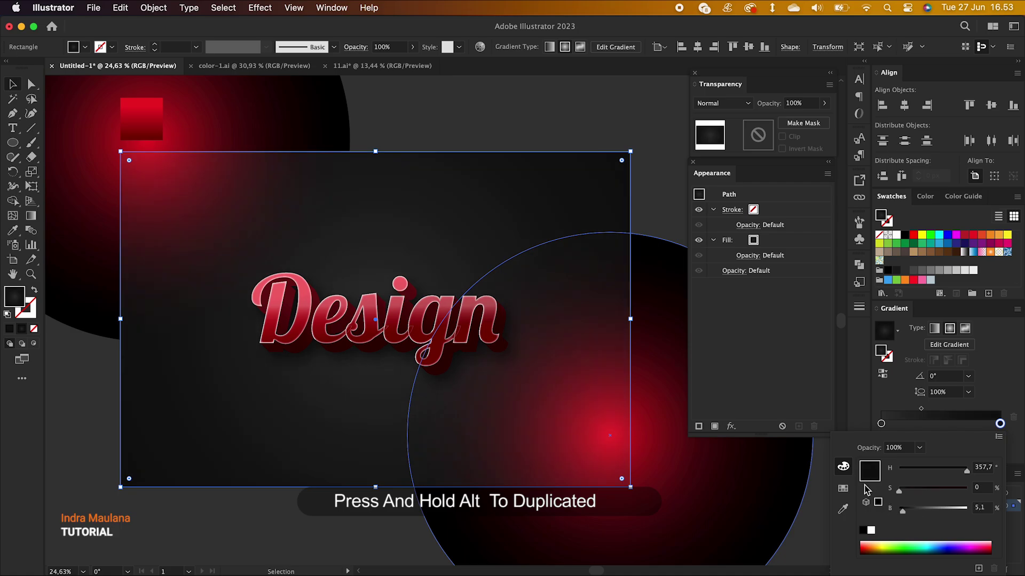
click(559, 103)
scroll(572, 222, up, 2)
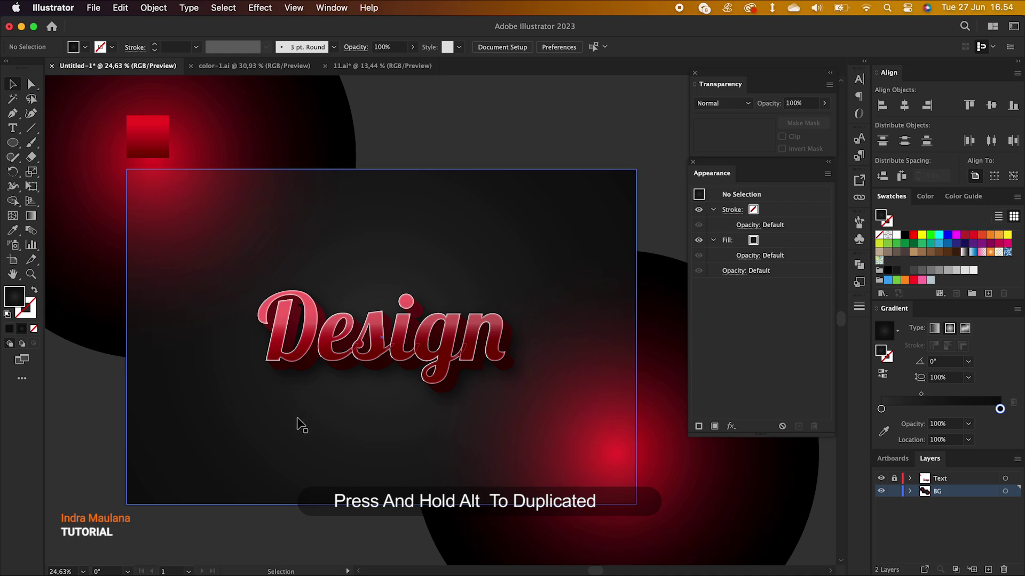
scroll(386, 402, down, 3)
scroll(517, 371, down, 5)
- Copy a smaller glow circle to the lower left, under the text's left side
click(539, 435)
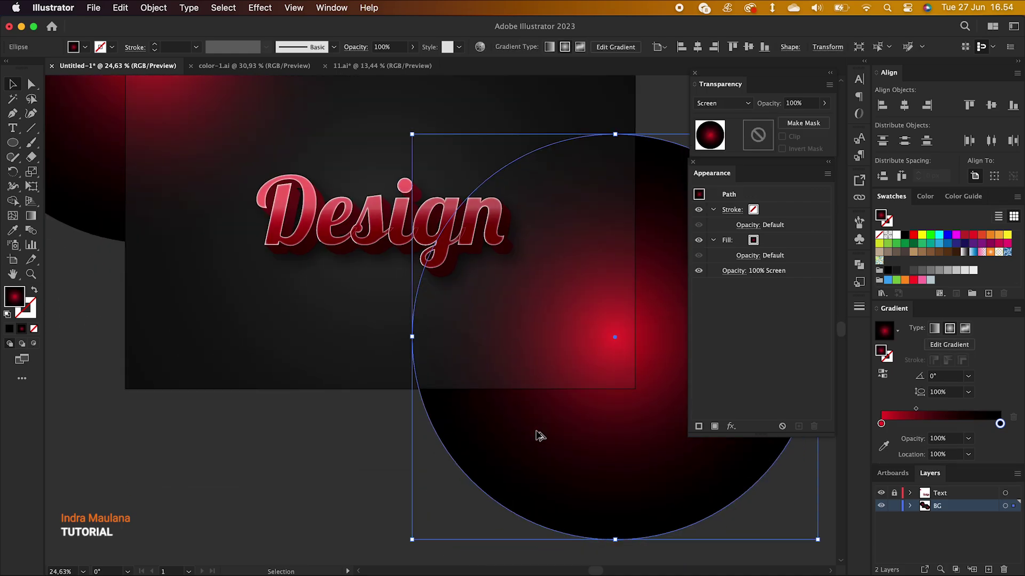
drag(539, 434, 223, 444)
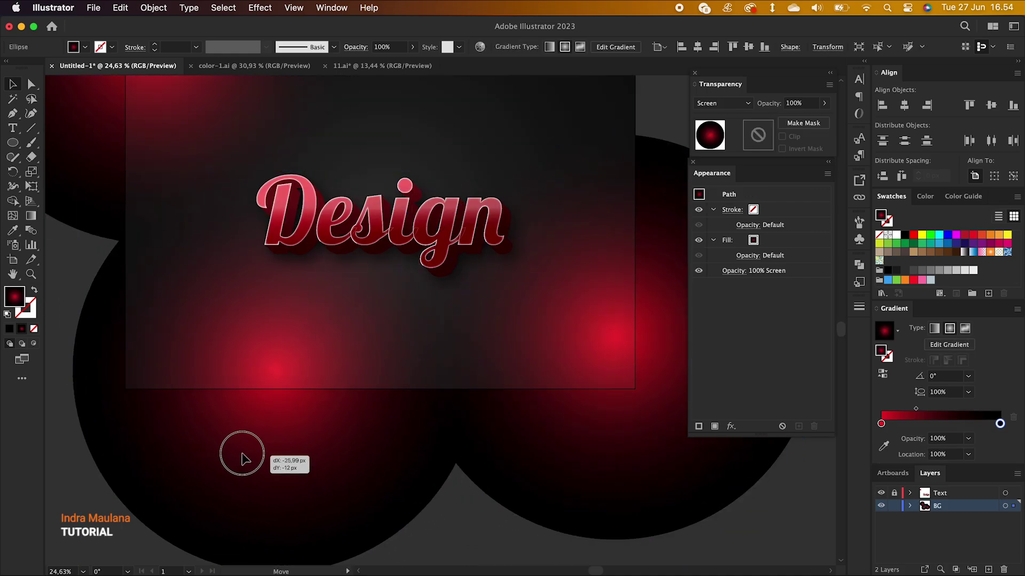
scroll(223, 444, down, 2)
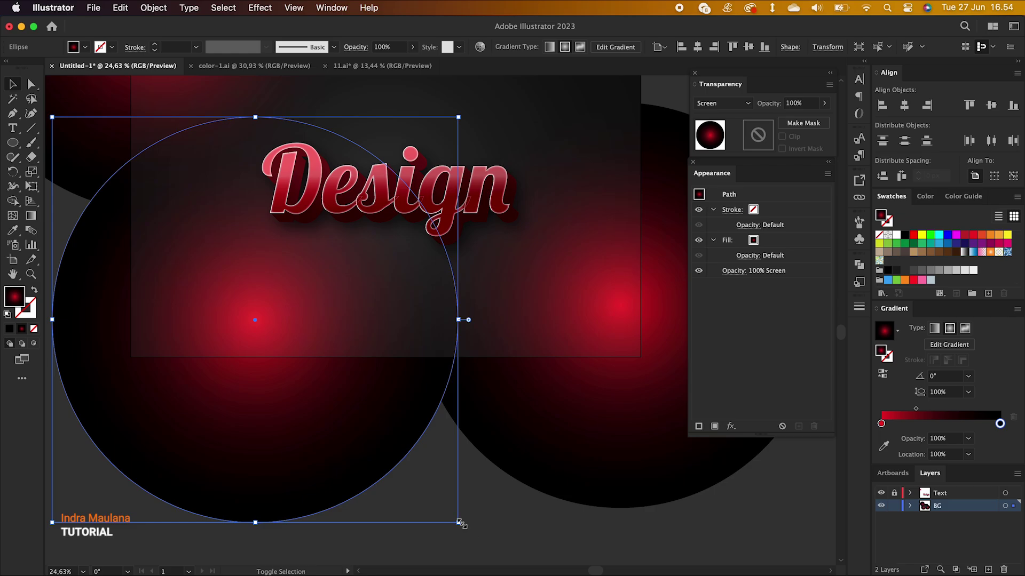
drag(460, 523, 394, 419)
drag(231, 301, 238, 332)
scroll(239, 332, up, 1)
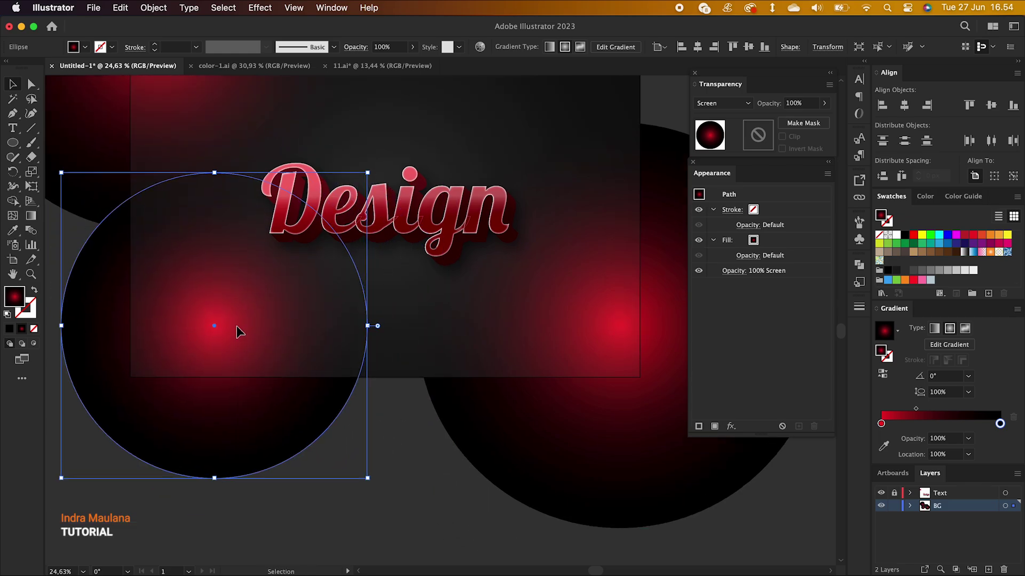
scroll(334, 327, up, 3)
scroll(327, 327, up, 3)
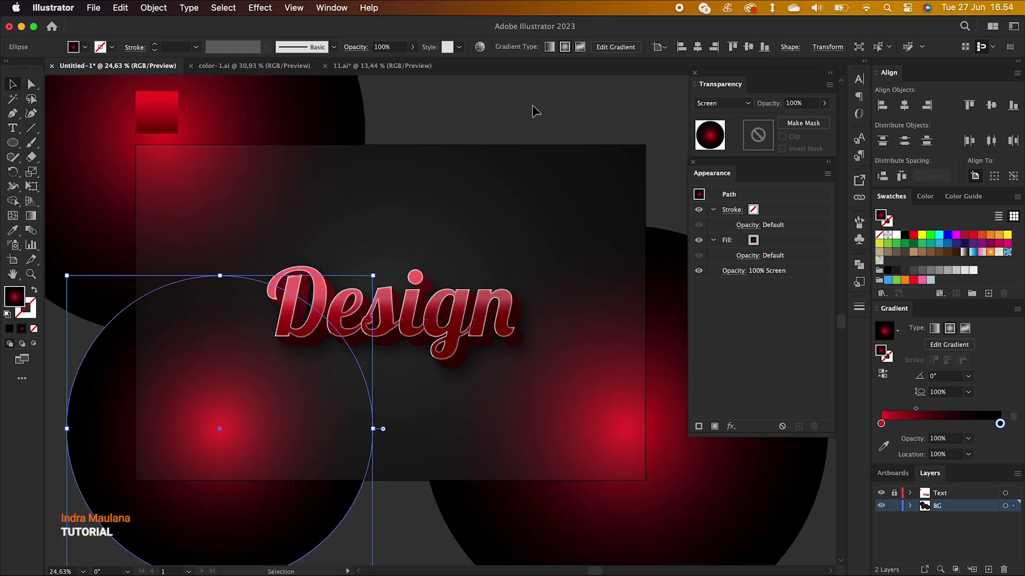
key(ctrl+z)
key(ctrl+z)
scroll(533, 111, right, 3)
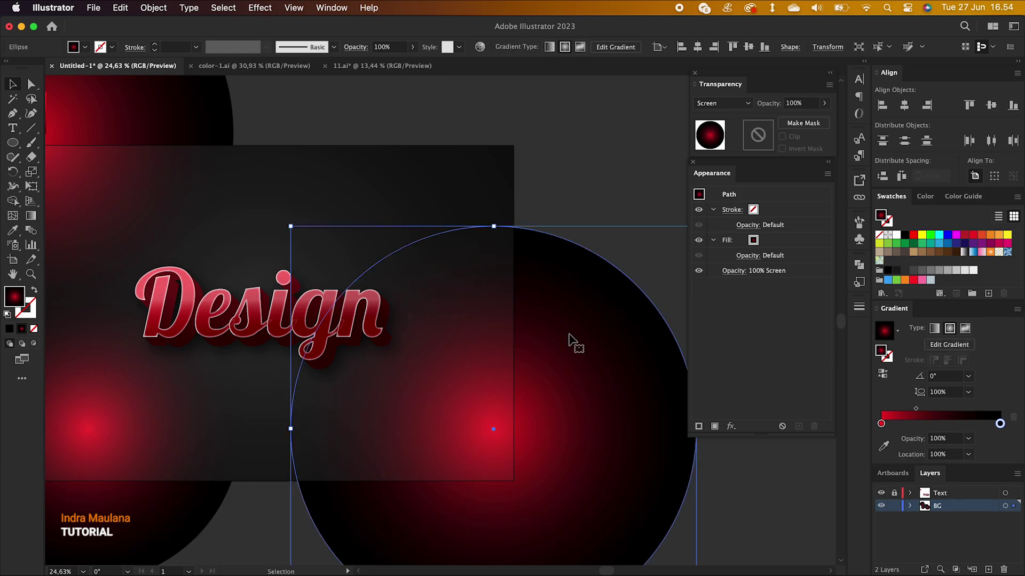
scroll(569, 340, right, 2)
- Create Layer 3 and paste a copy of the glow circle in place on it
click(988, 570)
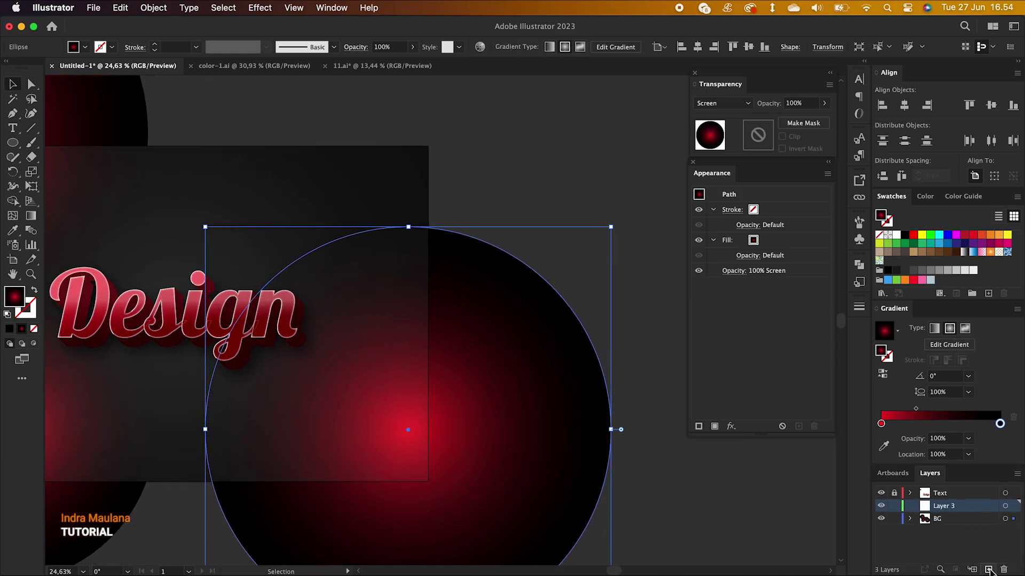
click(121, 8)
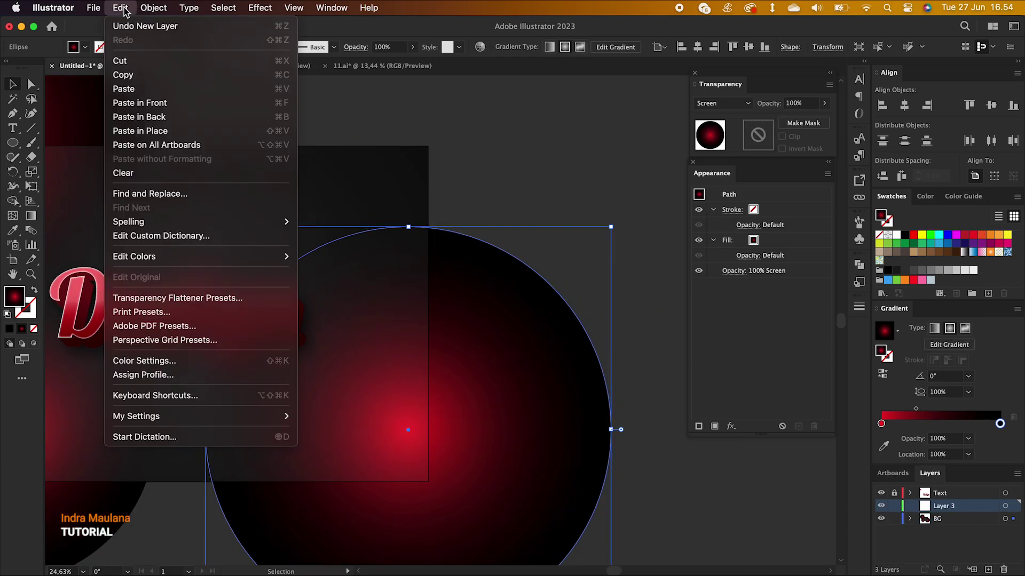
click(139, 81)
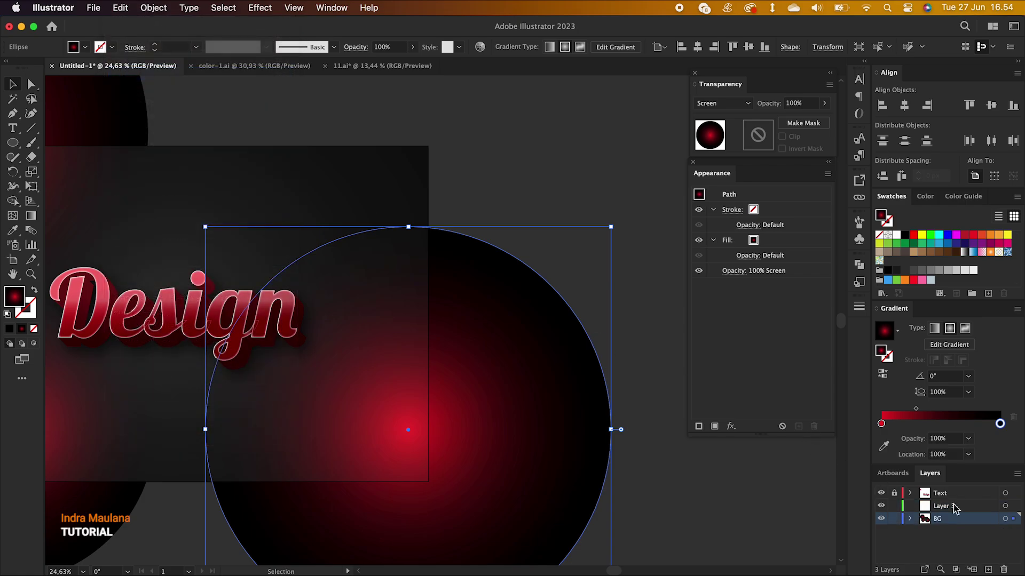
click(968, 508)
click(121, 9)
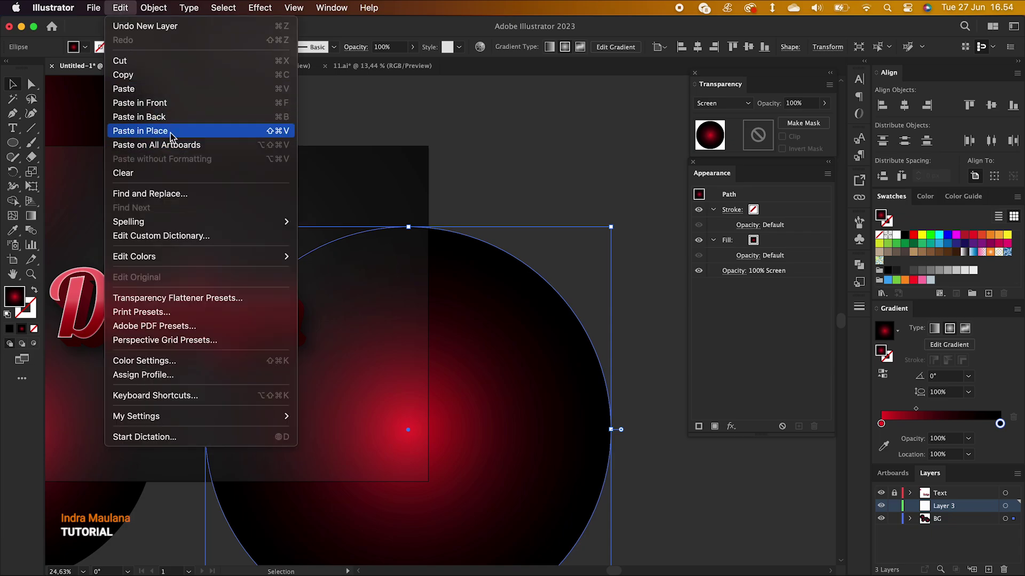
click(140, 131)
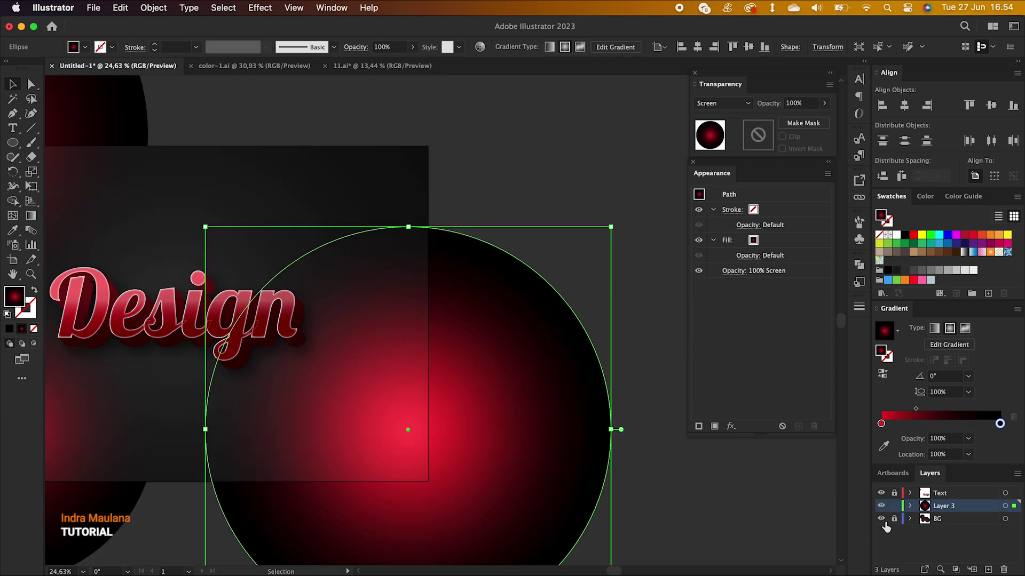
- Squeeze the pasted circle copy into a short, thin sliver
drag(531, 353, 334, 211)
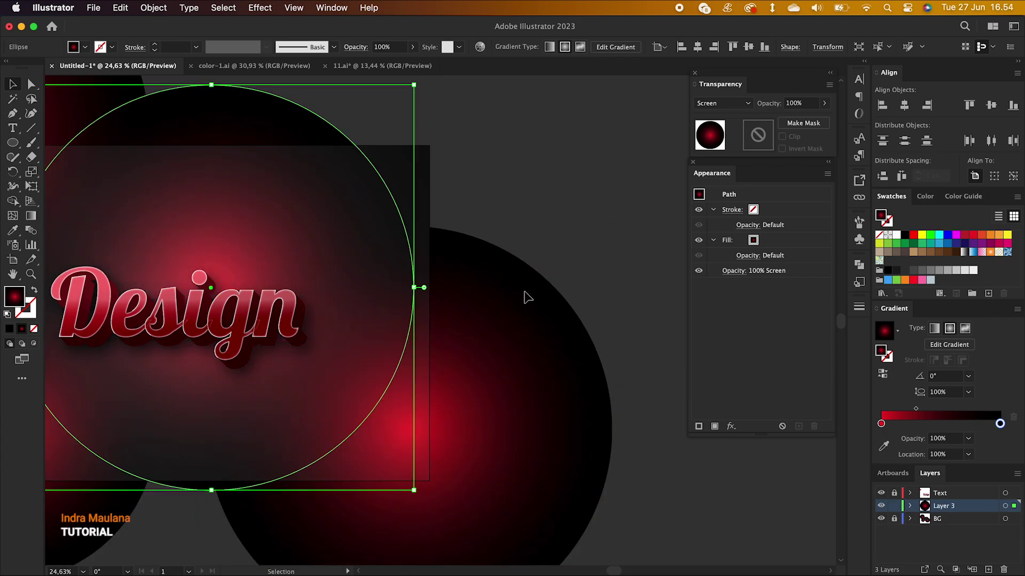
drag(415, 291, 226, 285)
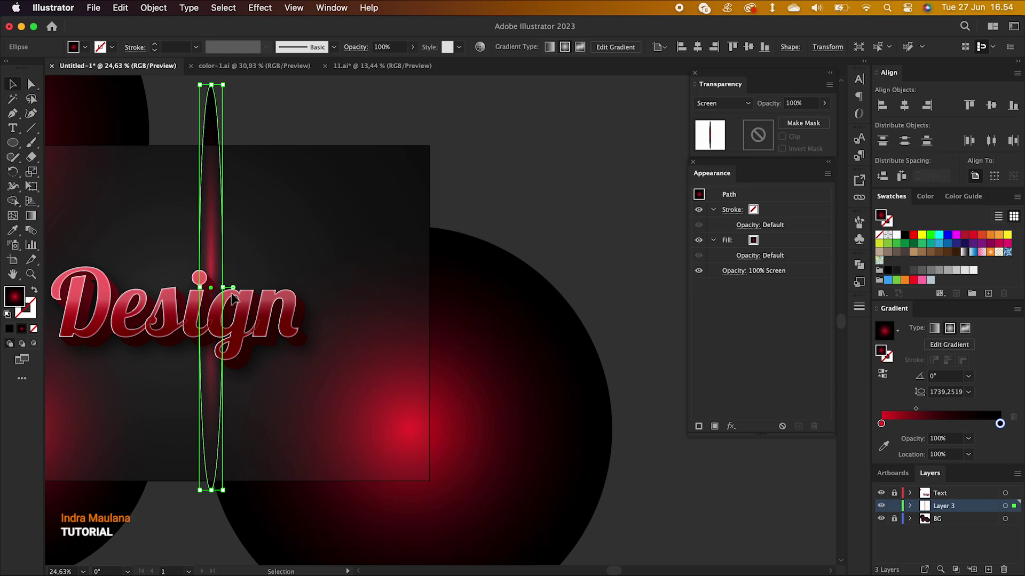
scroll(448, 400, left, 2)
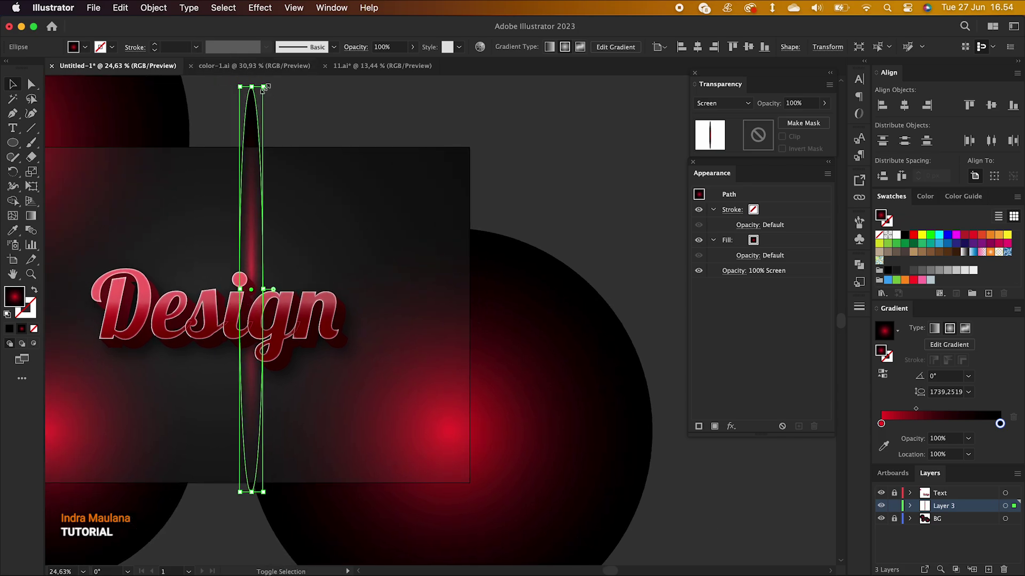
drag(264, 87, 243, 411)
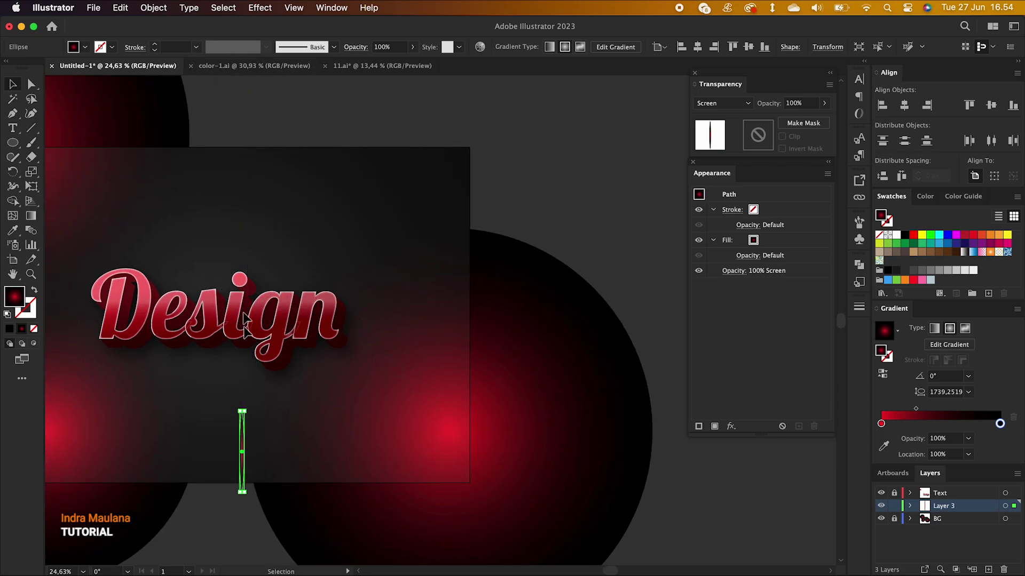
click(270, 436)
scroll(269, 436, left, 3)
- Move the sliver onto the lower-left glow and rotate it diagonally with Free Transform
drag(308, 452, 181, 409)
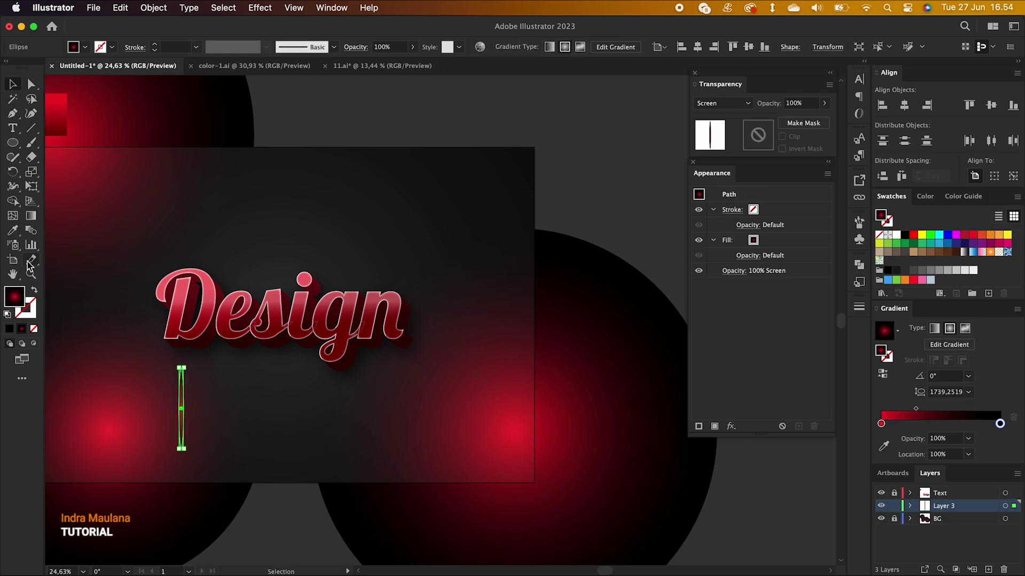
key(e)
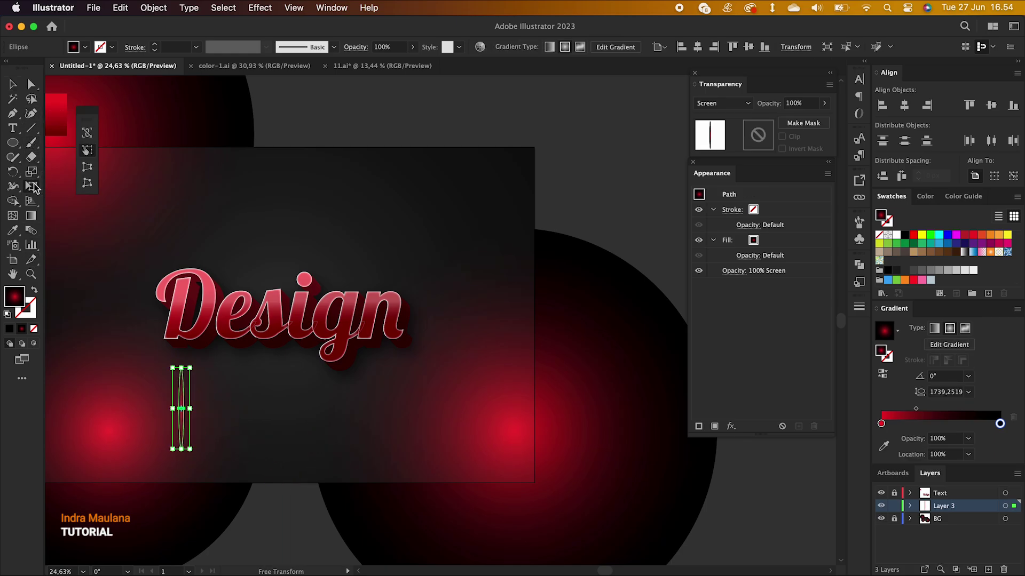
drag(198, 468, 144, 469)
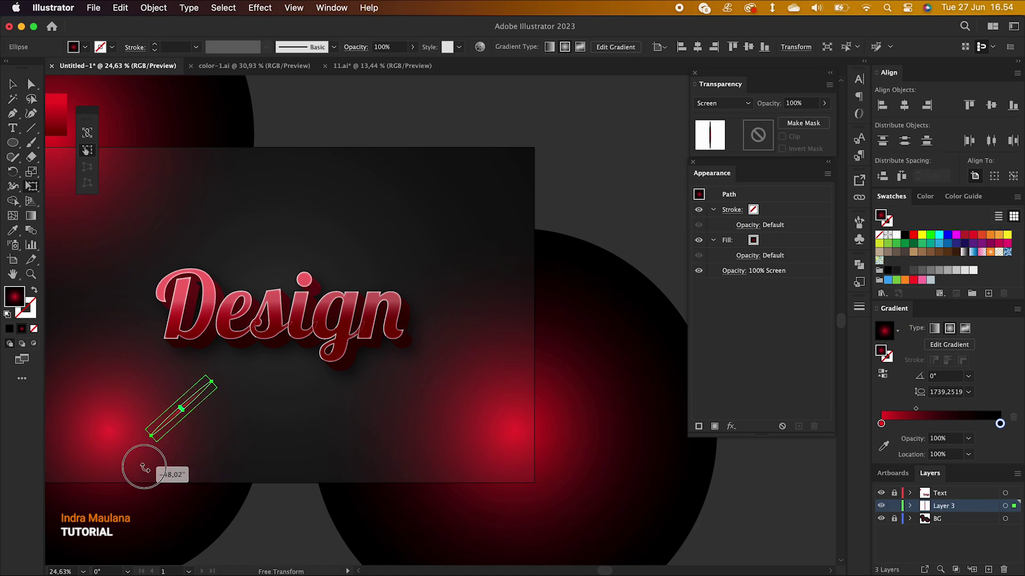
click(12, 84)
click(312, 195)
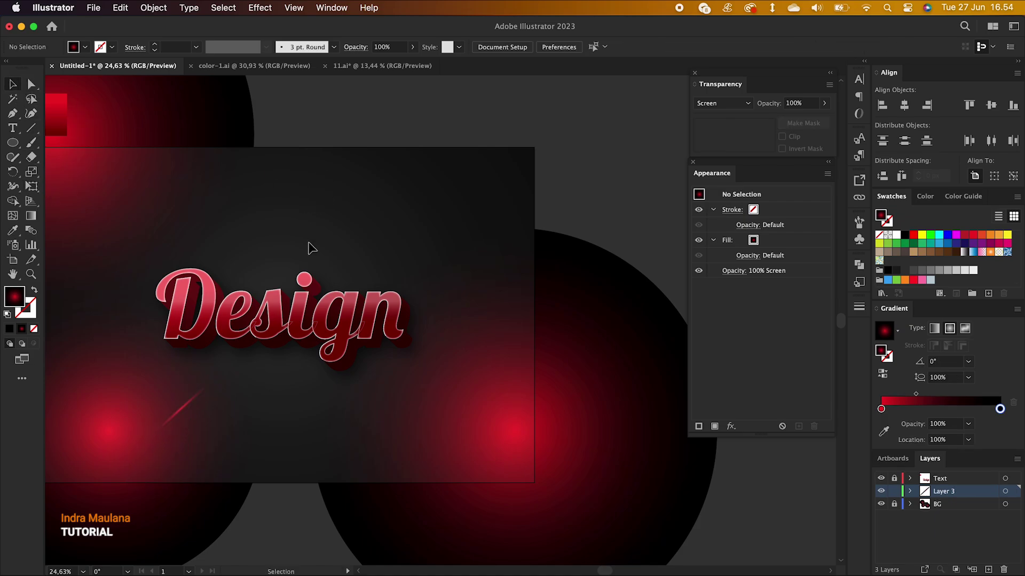
- Scale the diagonal streak into a thin sliver and stretch its end toward the lower-left glow
scroll(297, 291, left, 3)
click(224, 407)
scroll(223, 408, up, 3)
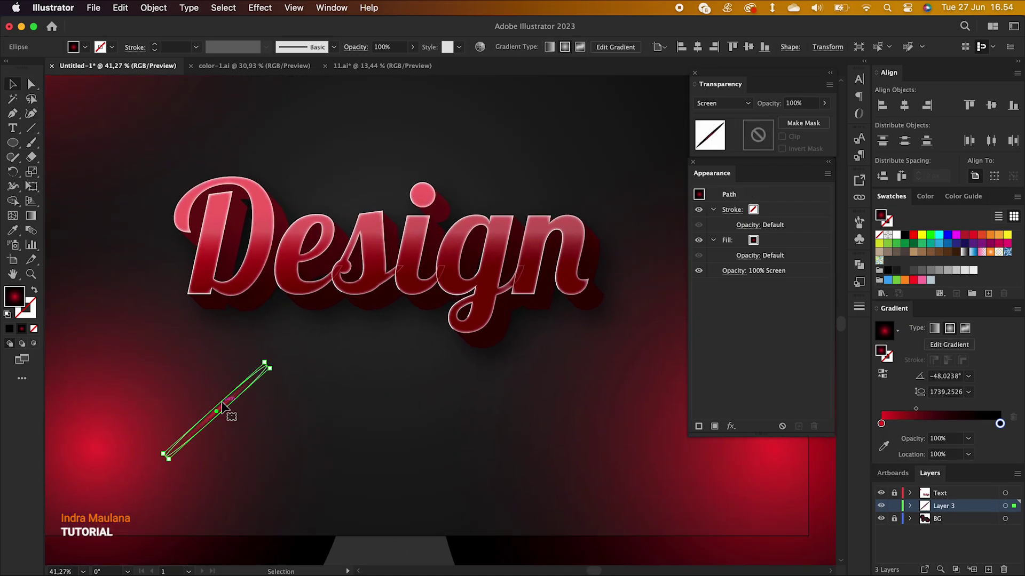
scroll(219, 408, up, 3)
scroll(219, 411, up, 3)
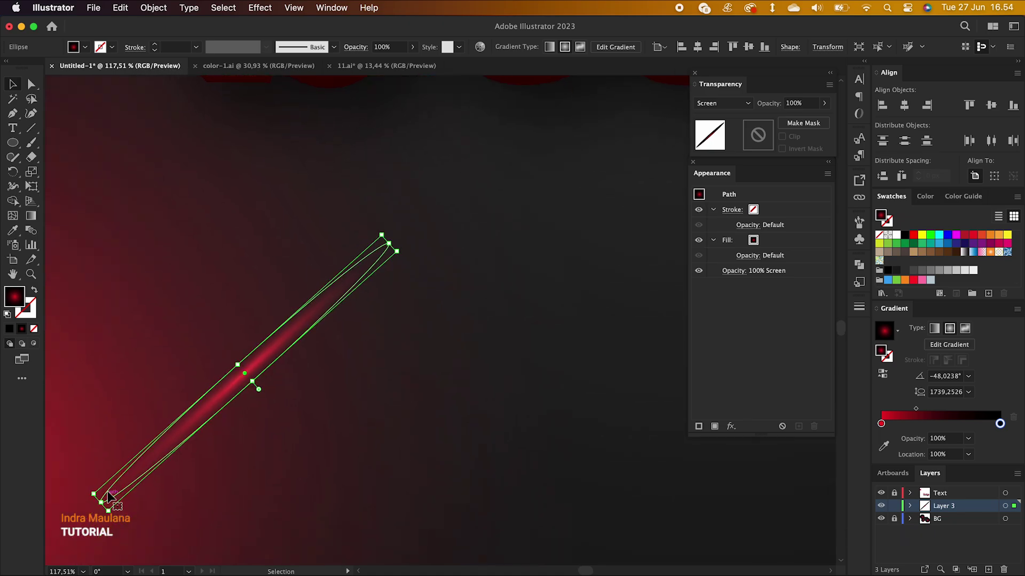
drag(101, 504, 220, 394)
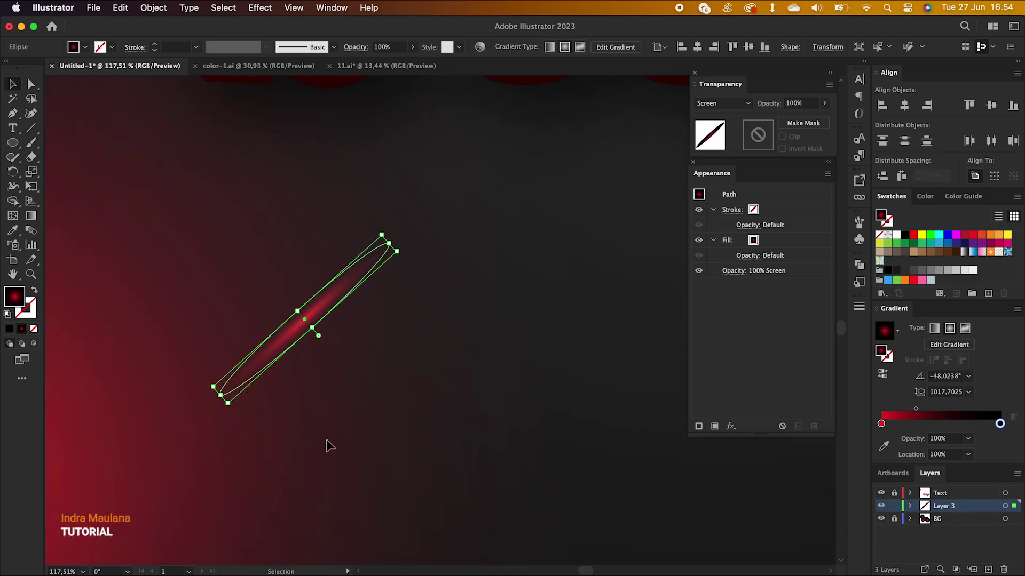
scroll(327, 446, down, 3)
drag(273, 421, 203, 425)
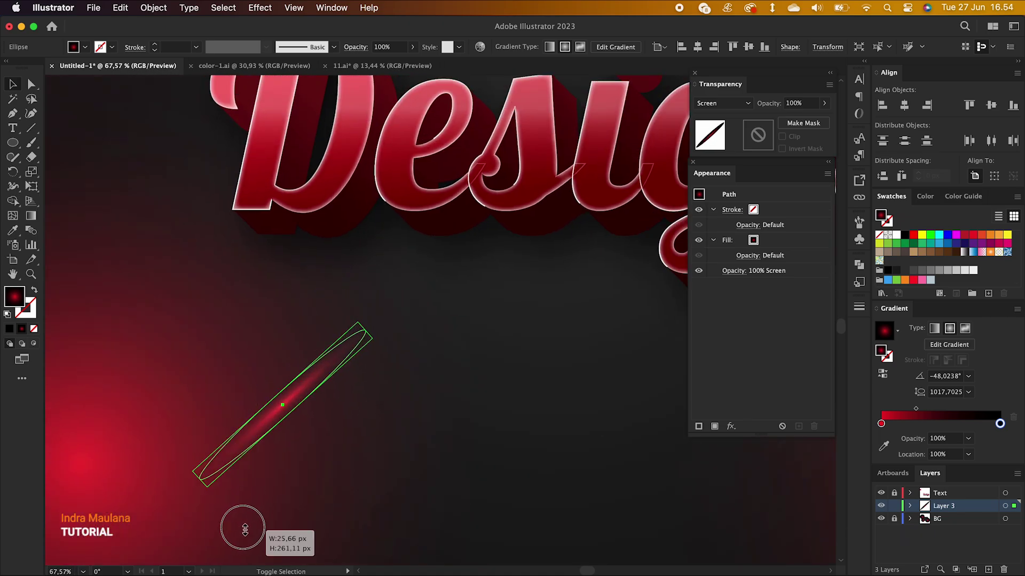
scroll(457, 446, down, 2)
scroll(427, 438, down, 2)
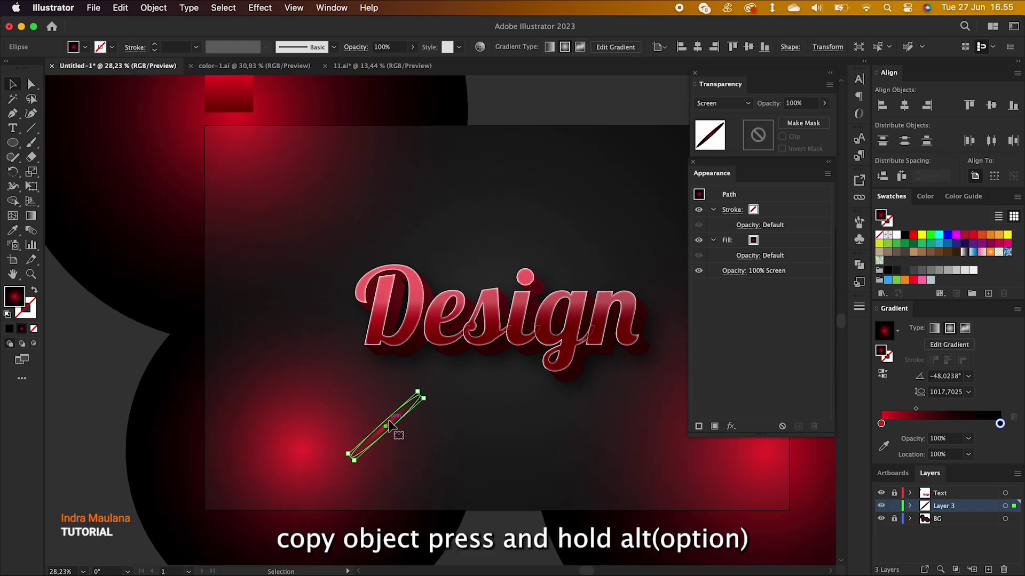
- Position the streak on the lower-left glow and resize it from its lower end
drag(313, 415, 314, 415)
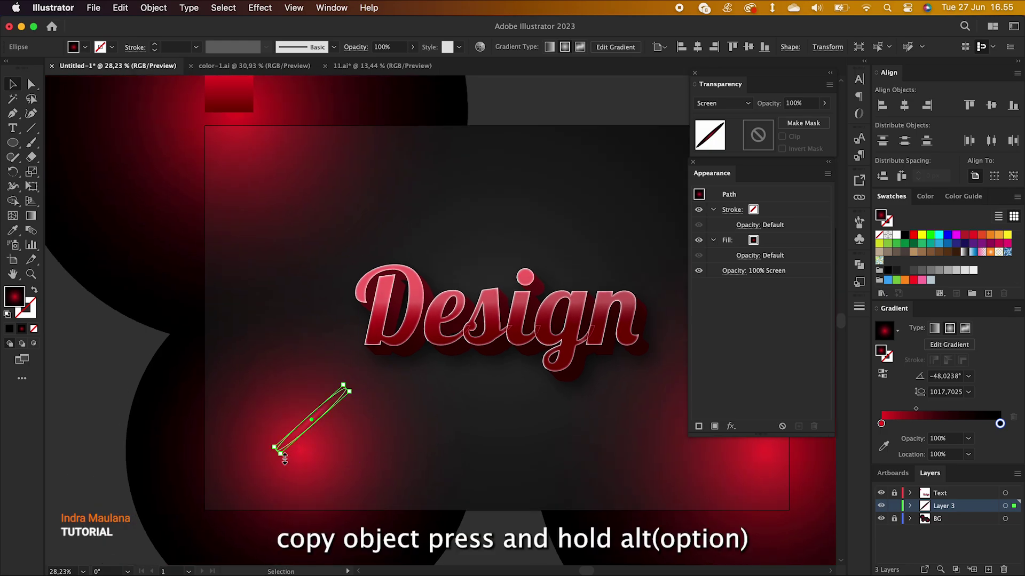
click(355, 475)
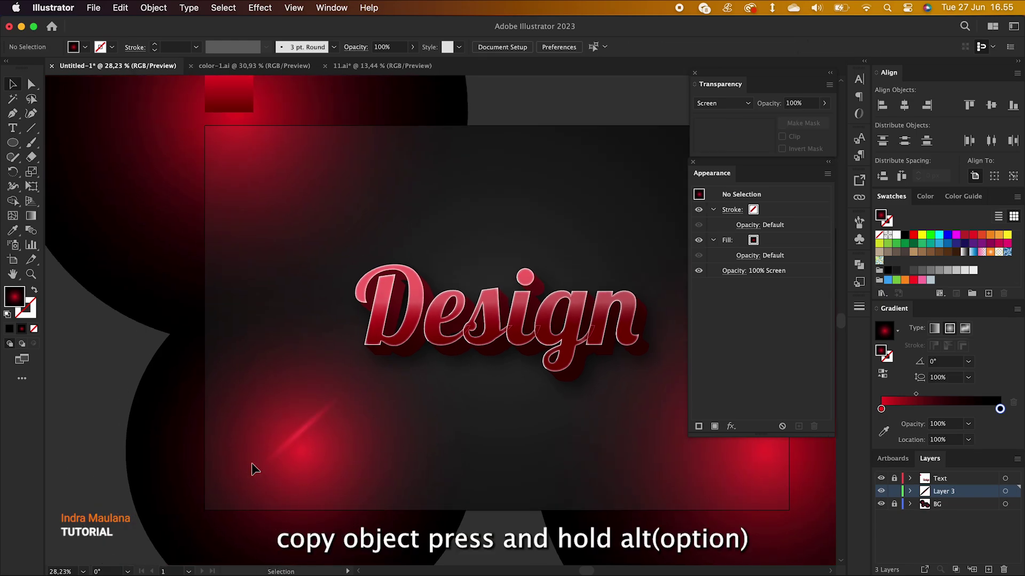
scroll(252, 463, right, 2)
click(252, 465)
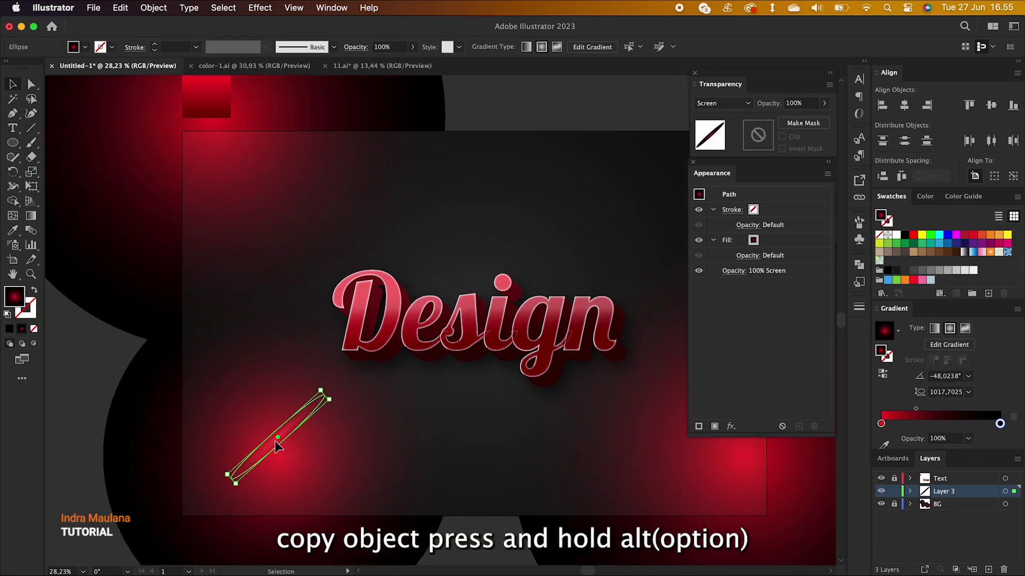
scroll(229, 479, up, 3)
right_click(233, 472)
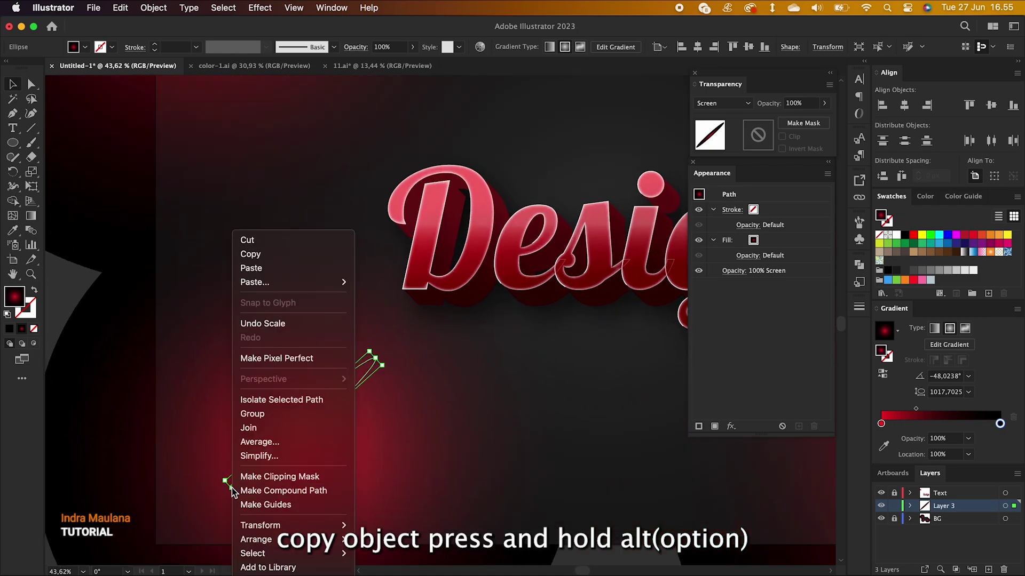
click(219, 497)
drag(234, 491, 283, 451)
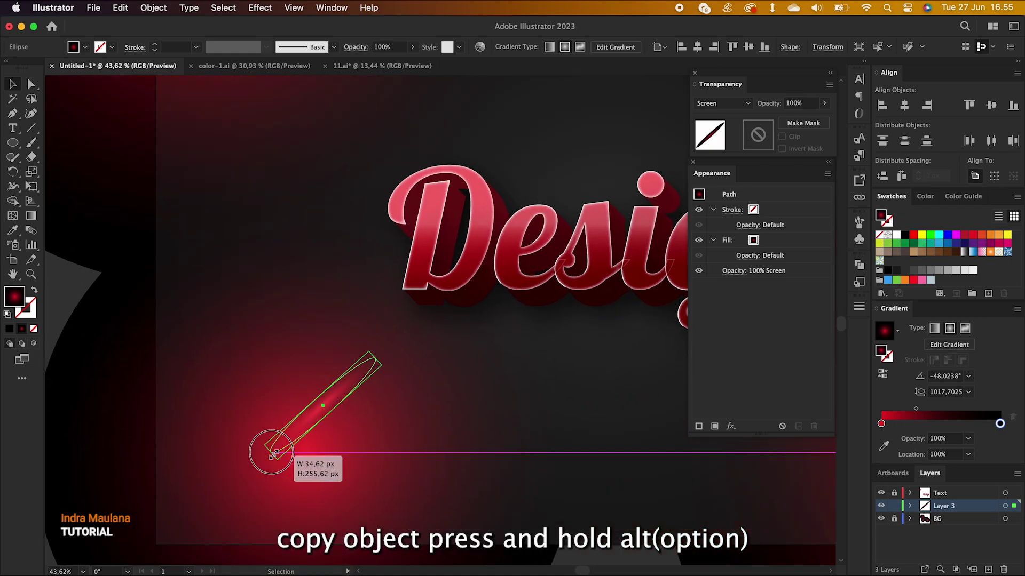
click(326, 486)
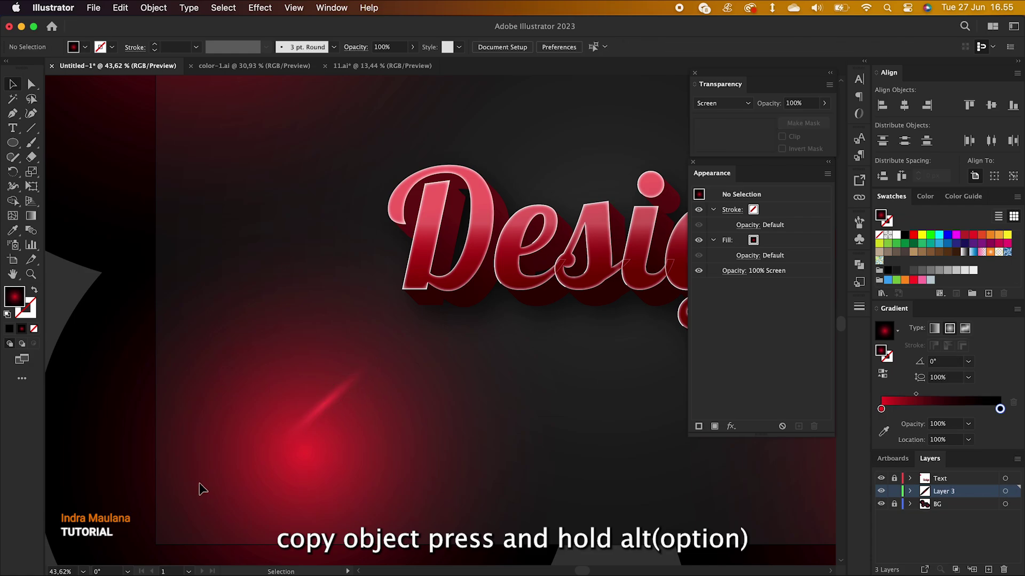
- Duplicate the streak, rotate the copy to about 42°, and place it over the lower-right red glow
scroll(199, 482, right, 3)
scroll(347, 485, right, 2)
scroll(347, 485, up, 3)
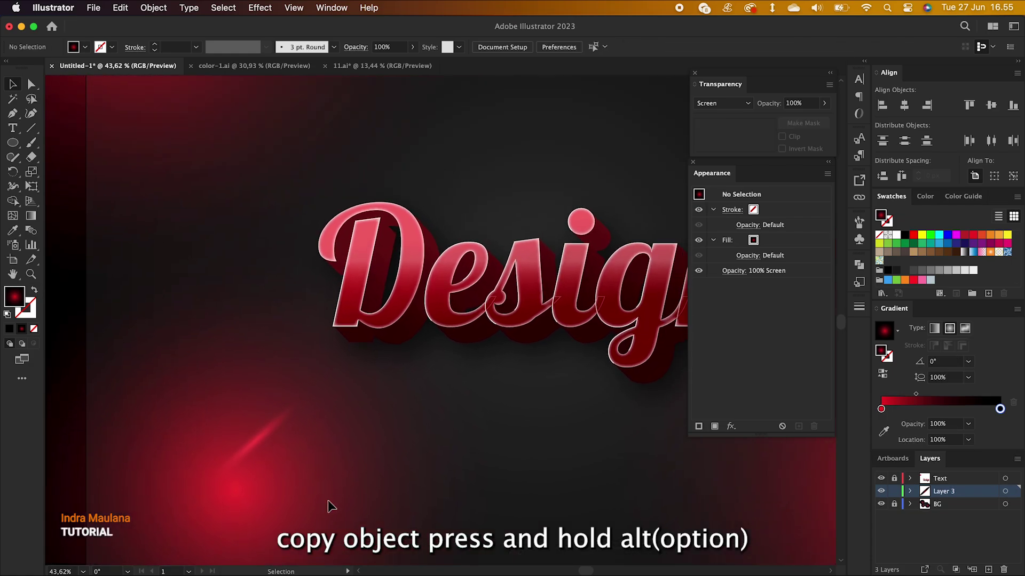
scroll(328, 501, up, 2)
drag(225, 468, 491, 483)
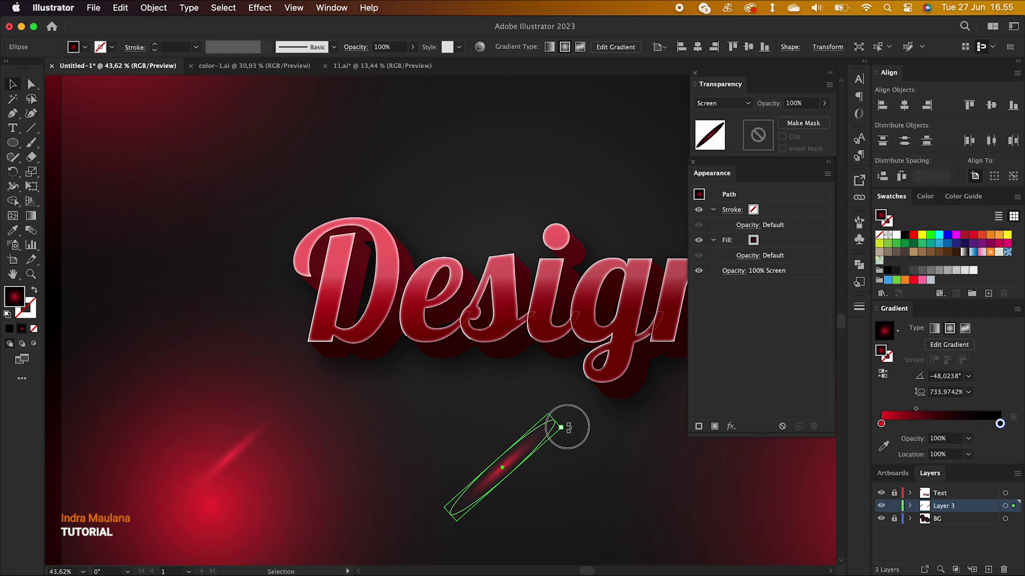
drag(569, 428, 481, 406)
scroll(508, 419, right, 3)
scroll(508, 419, down, 1)
scroll(508, 419, right, 3)
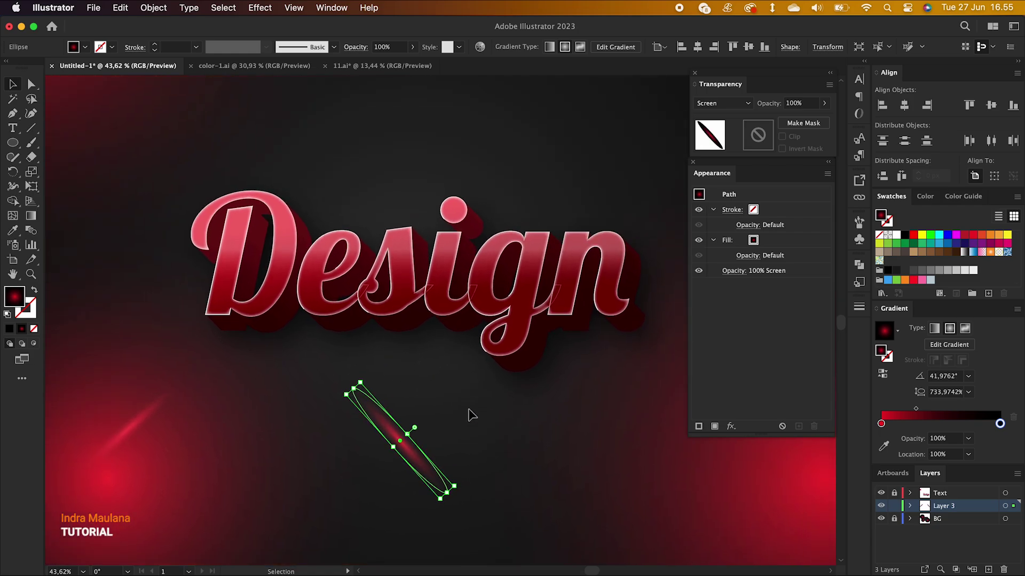
drag(388, 433, 623, 446)
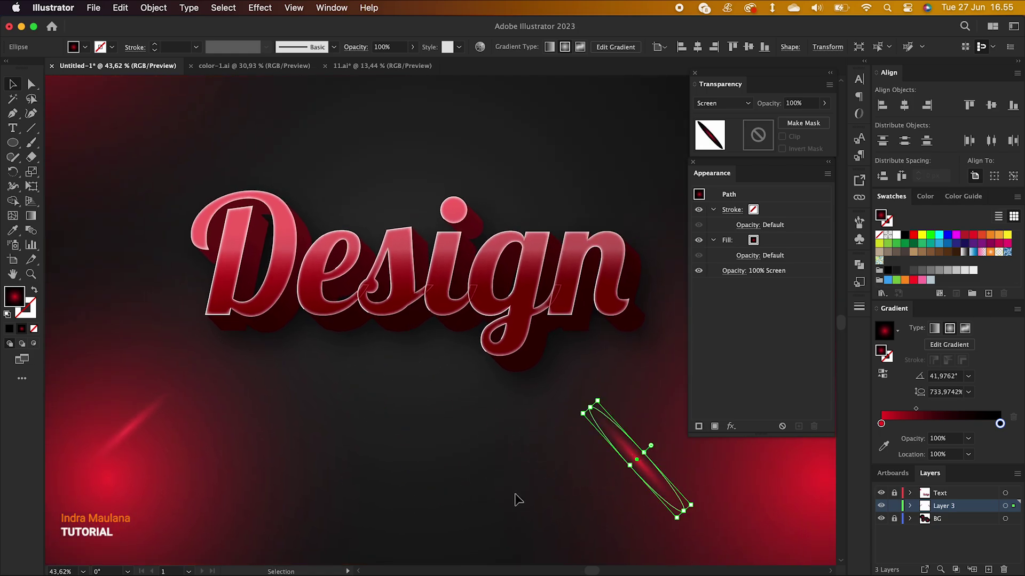
scroll(437, 453, right, 3)
scroll(437, 453, up, 2)
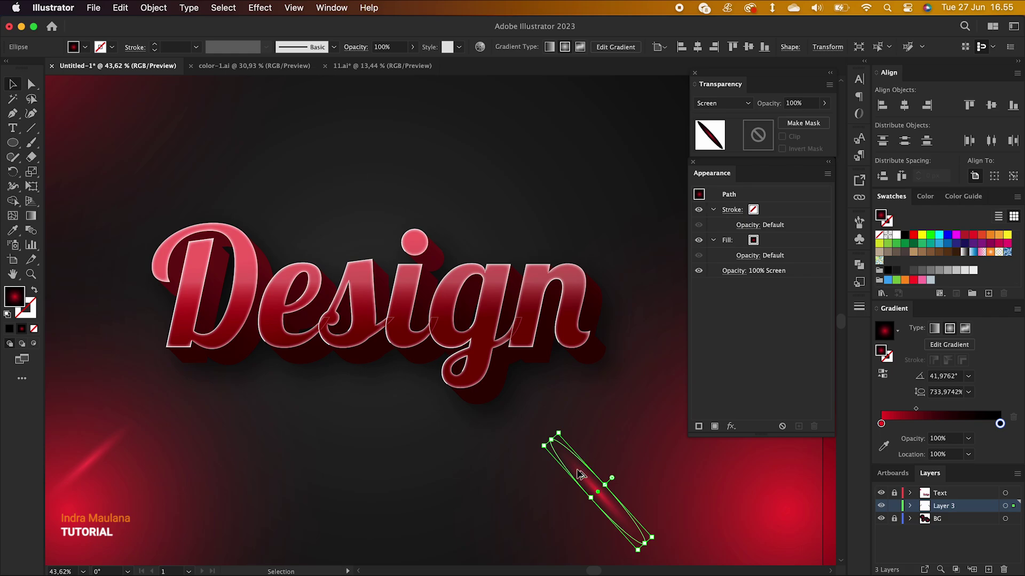
- Copy a streak above the letter i, stand it vertical, and raise it higher
drag(577, 475, 383, 170)
scroll(382, 171, up, 3)
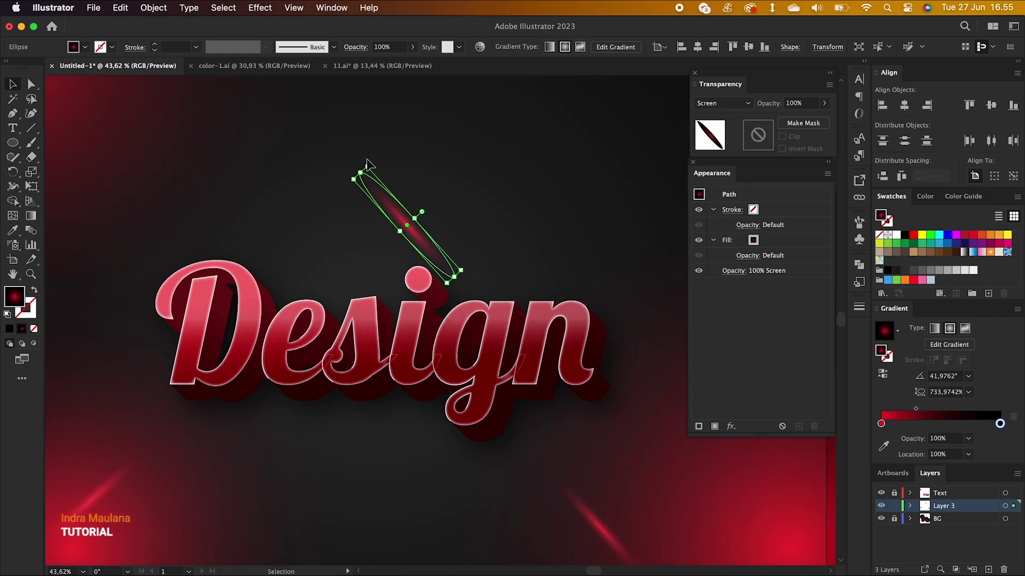
drag(367, 164, 409, 154)
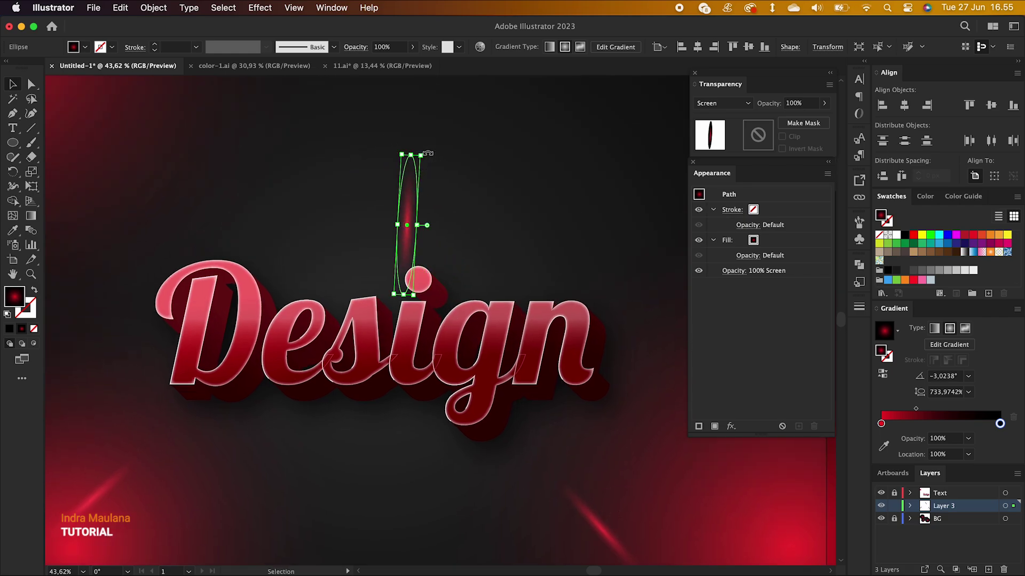
scroll(421, 211, up, 5)
scroll(420, 211, up, 5)
mouse_move(415, 366)
mouse_down()
mouse_move(508, 280)
mouse_move(521, 291)
mouse_up()
scroll(536, 233, down, 3)
- Tilt the streak diagonally, then copy it down-left toward the D and stand it vertical
scroll(518, 226, down, 2)
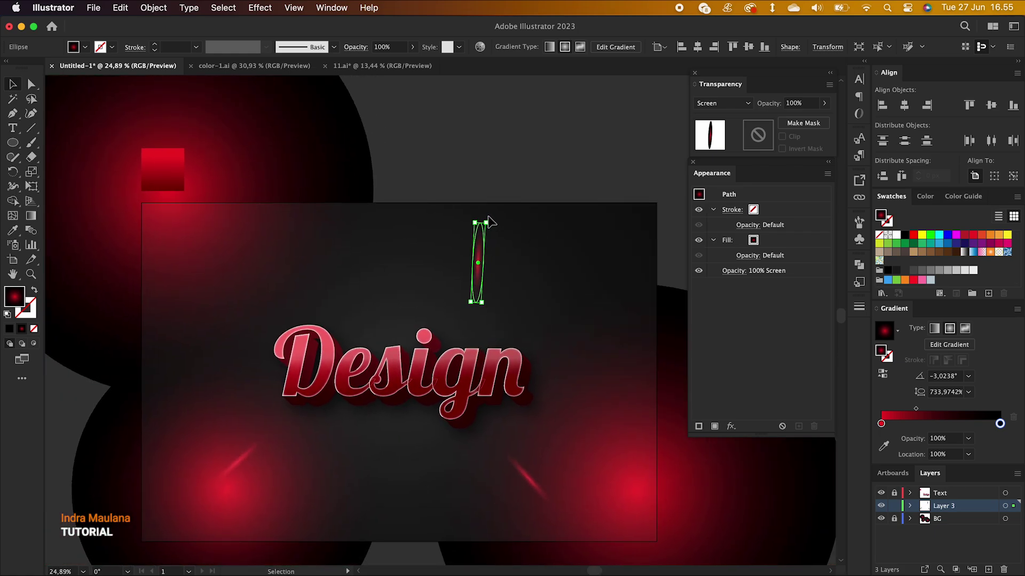
drag(490, 224, 521, 218)
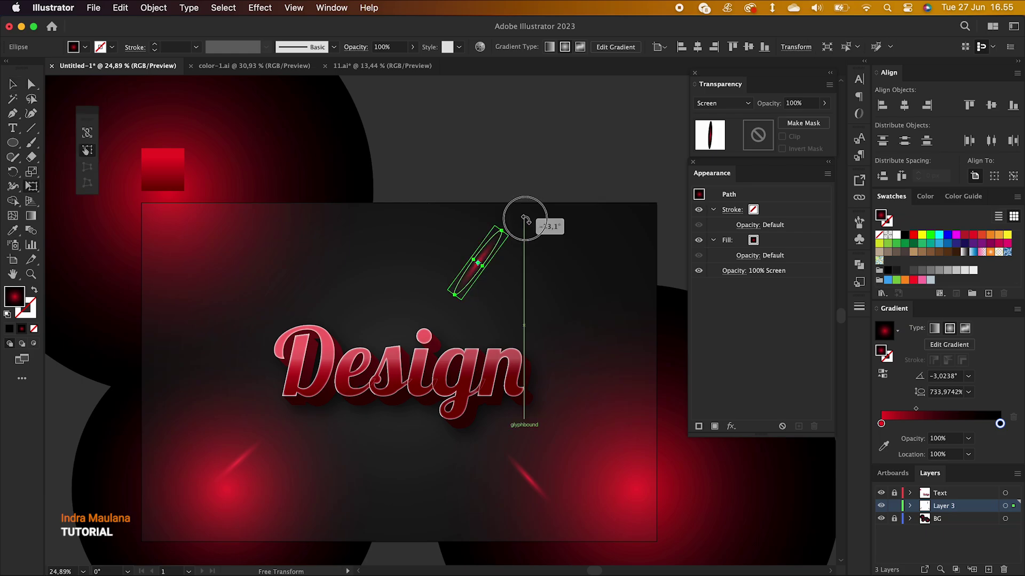
mouse_move(483, 248)
mouse_down()
mouse_move(375, 293)
mouse_move(352, 314)
mouse_move(277, 268)
mouse_move(478, 451)
mouse_move(393, 470)
mouse_up()
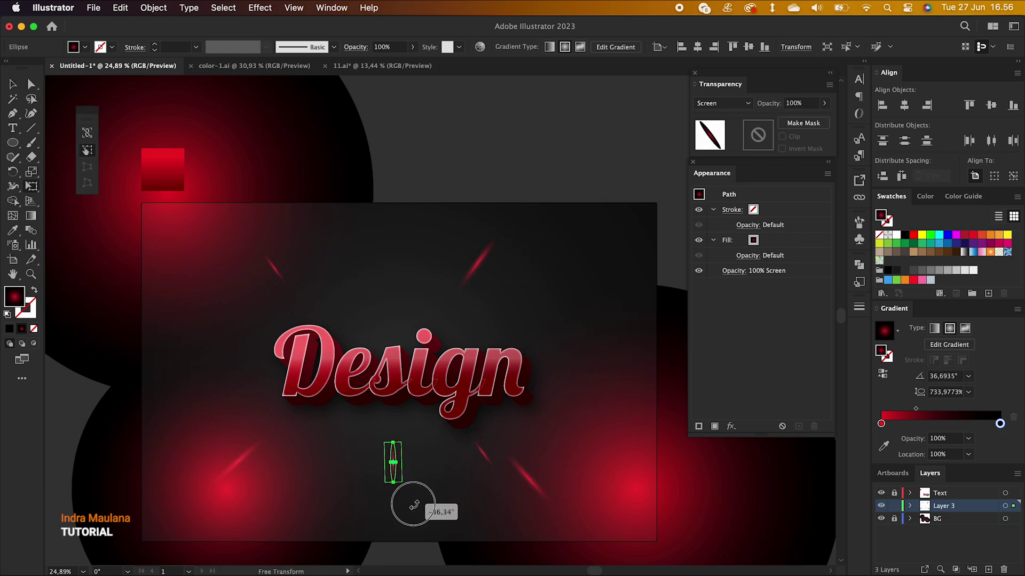
mouse_move(408, 557)
mouse_down()
mouse_move(401, 480)
mouse_move(407, 521)
mouse_up()
click(526, 526)
scroll(526, 526, down, 3)
scroll(553, 529, up, 3)
- Rotate the streak near the D, lean it the other way, and place it up and right of the text
click(380, 459)
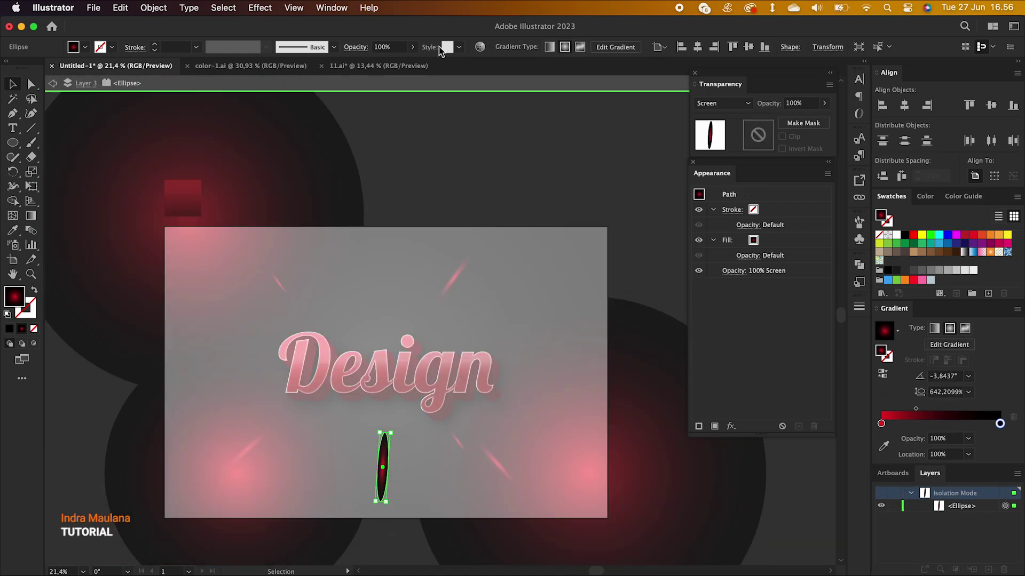
mouse_move(380, 459)
mouse_down()
mouse_move(342, 310)
mouse_move(359, 281)
mouse_move(341, 214)
mouse_up()
key(v)
drag(346, 261, 299, 451)
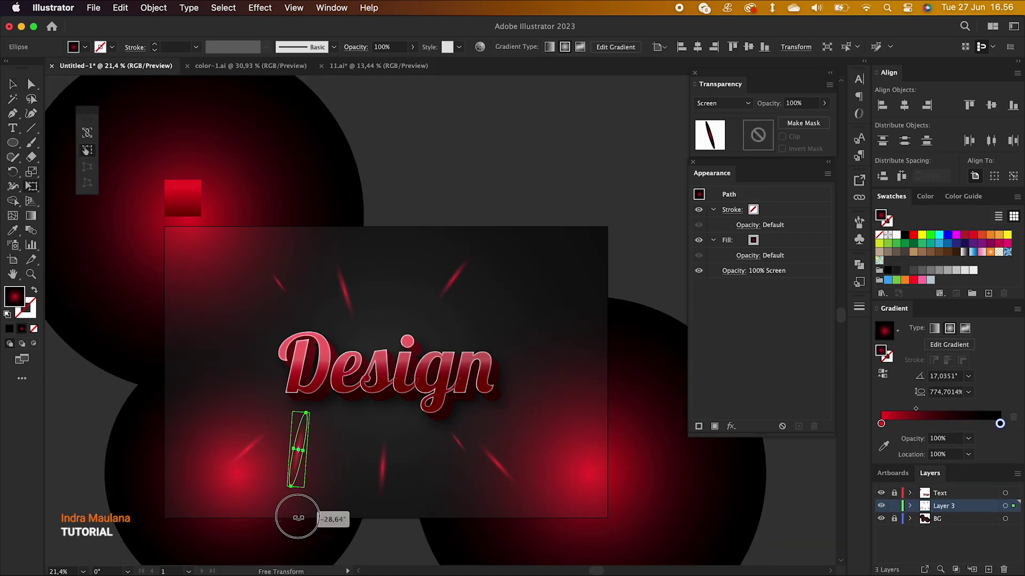
drag(318, 489, 283, 488)
mouse_move(304, 443)
mouse_down()
mouse_move(470, 277)
mouse_move(555, 352)
mouse_move(592, 349)
mouse_move(205, 378)
mouse_move(230, 370)
mouse_move(182, 453)
mouse_move(587, 406)
mouse_up()
- Rotate the long upper-left streak to a steeper angle
click(629, 462)
mouse_move(278, 230)
mouse_down()
mouse_move(293, 250)
mouse_move(338, 155)
mouse_up()
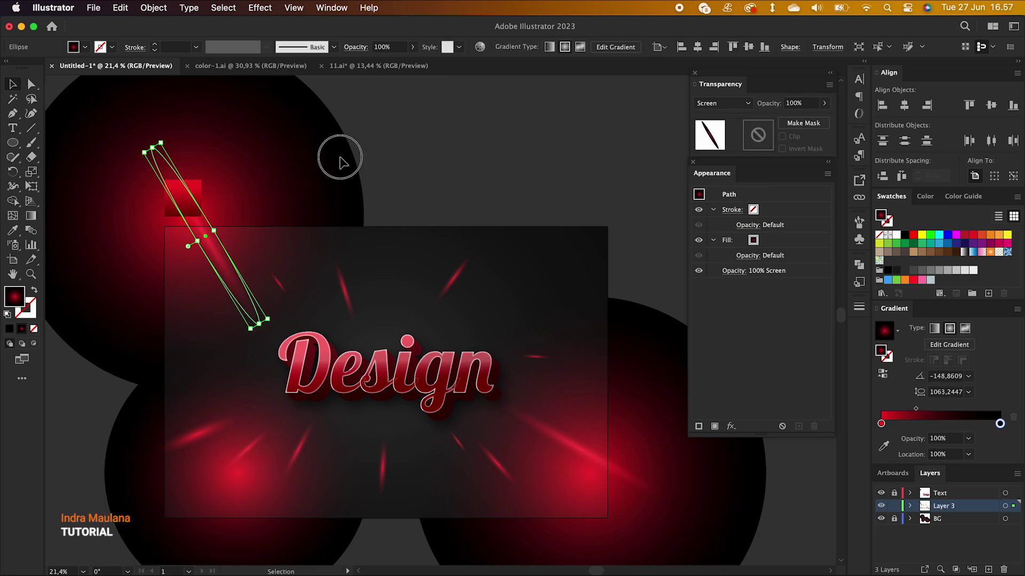
scroll(485, 434, up, 2)
click(348, 219)
- Move and rotate the small streak near the top with Free Transform
click(427, 235)
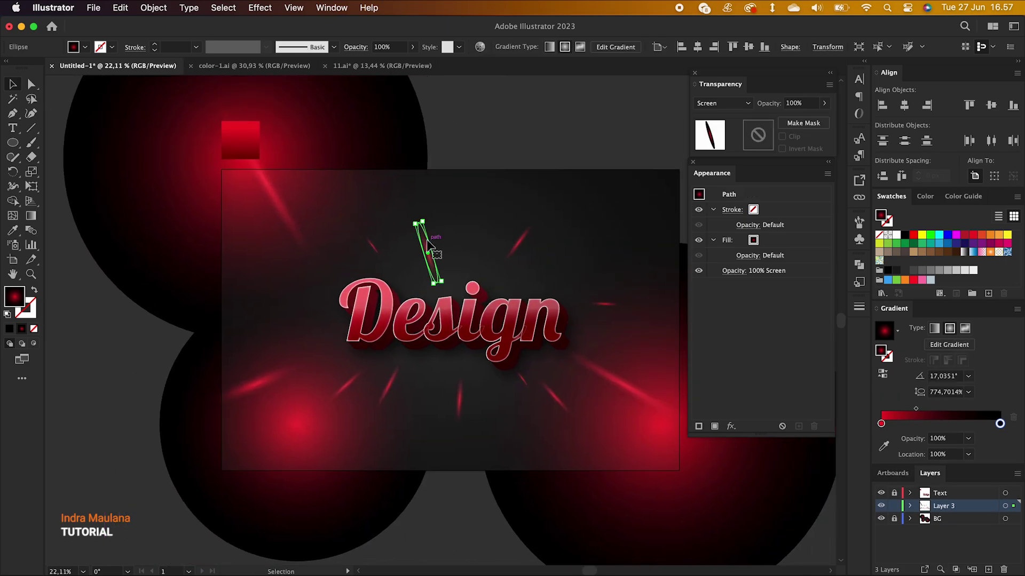
key(e)
mouse_move(427, 234)
mouse_down()
mouse_move(467, 194)
mouse_move(159, 303)
mouse_move(582, 292)
mouse_move(637, 246)
mouse_move(602, 222)
mouse_move(664, 201)
mouse_up()
scroll(467, 193, up, 3)
scroll(467, 193, down, 2)
scroll(198, 380, down, 3)
key(v)
scroll(663, 201, down, 3)
- Move the stretched streak up-left and line it up vertically above the text
mouse_move(591, 185)
mouse_down()
mouse_move(523, 147)
mouse_move(400, 124)
mouse_up()
key(e)
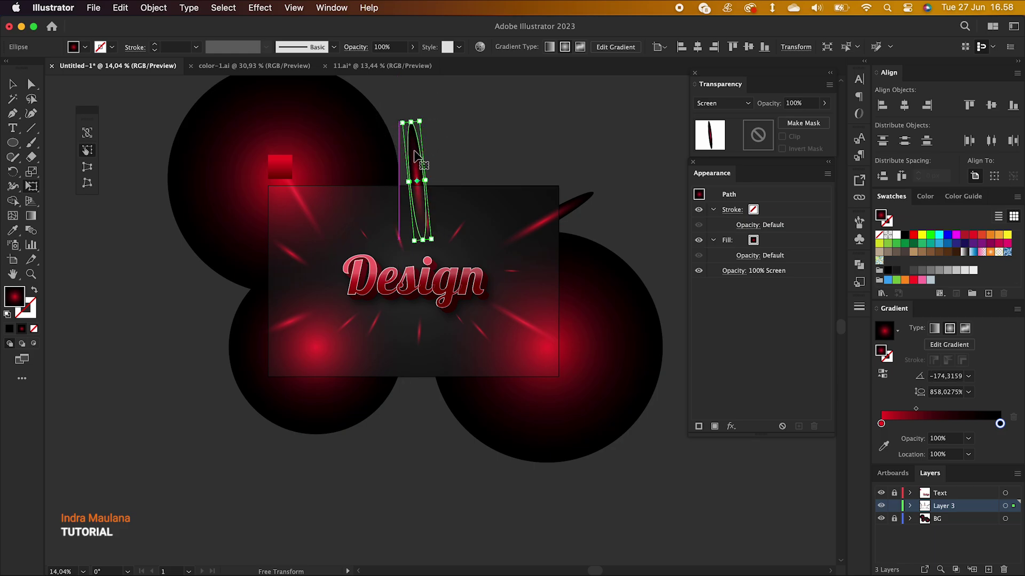
drag(416, 158, 402, 154)
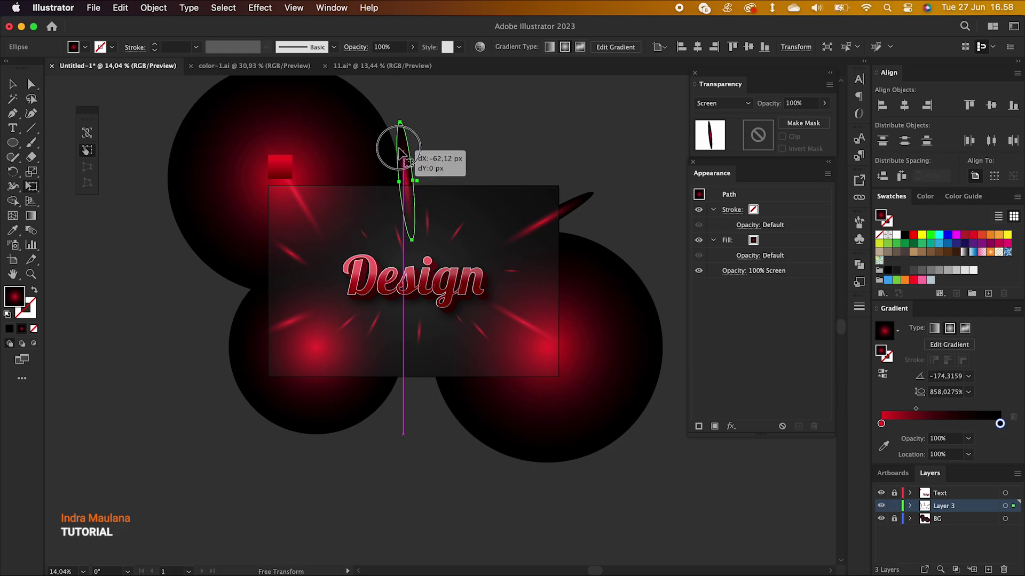
click(491, 130)
key(v)
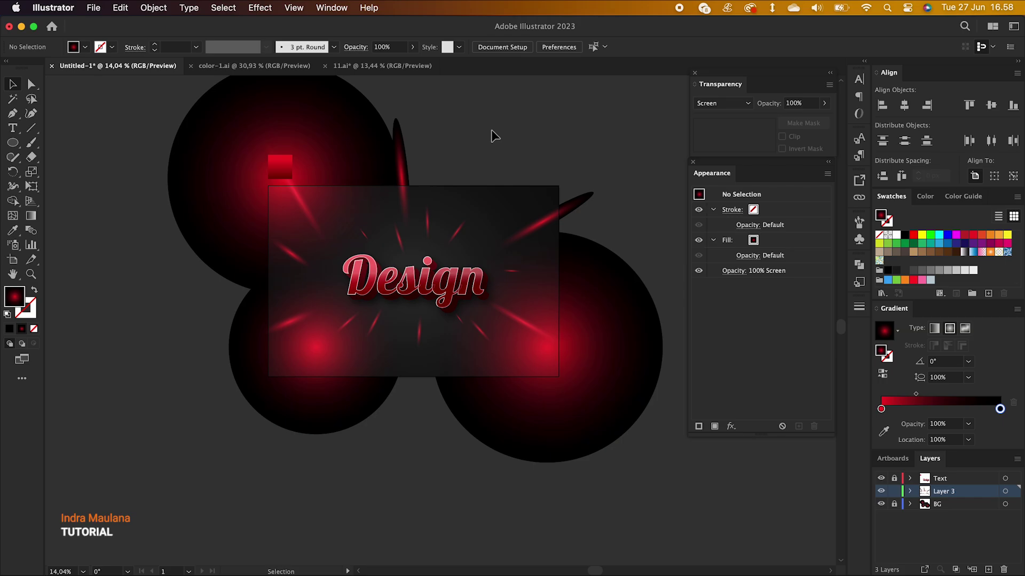
- Enlarge the small streak below the text, copy a thin one above, and select all streaks
click(419, 344)
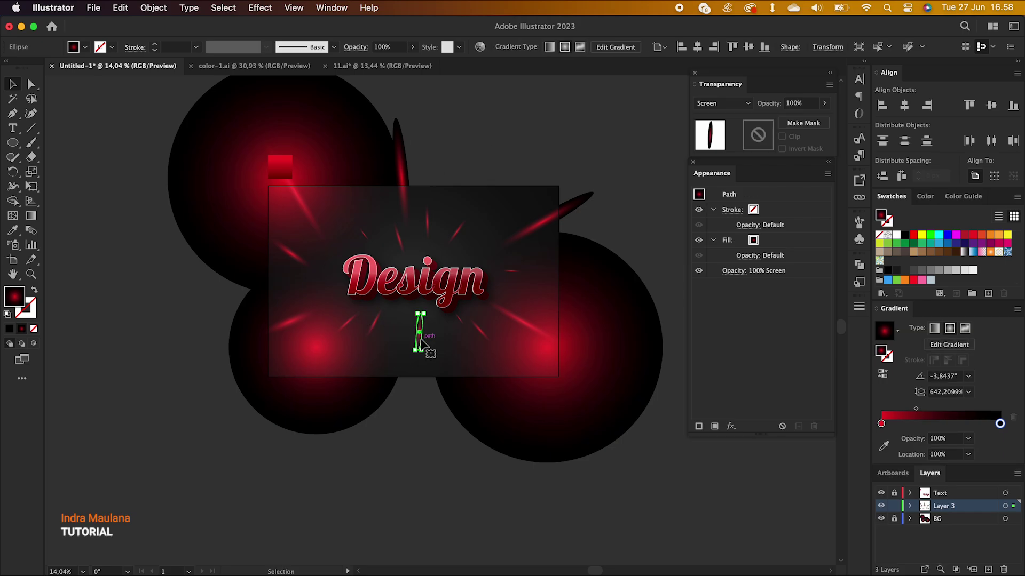
mouse_move(421, 350)
mouse_down()
mouse_move(416, 427)
mouse_move(399, 403)
mouse_up()
click(415, 430)
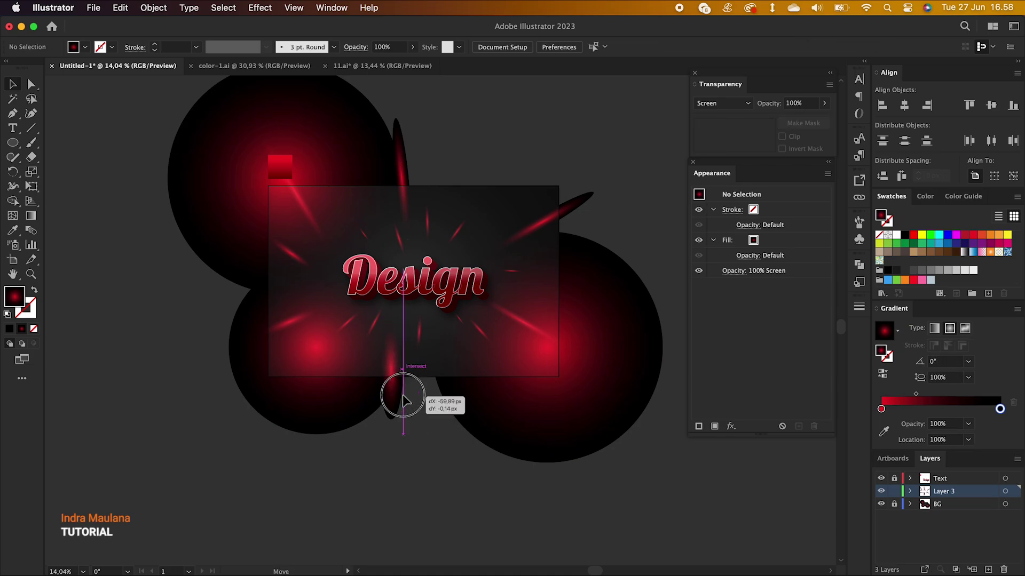
click(433, 446)
drag(427, 202, 429, 242)
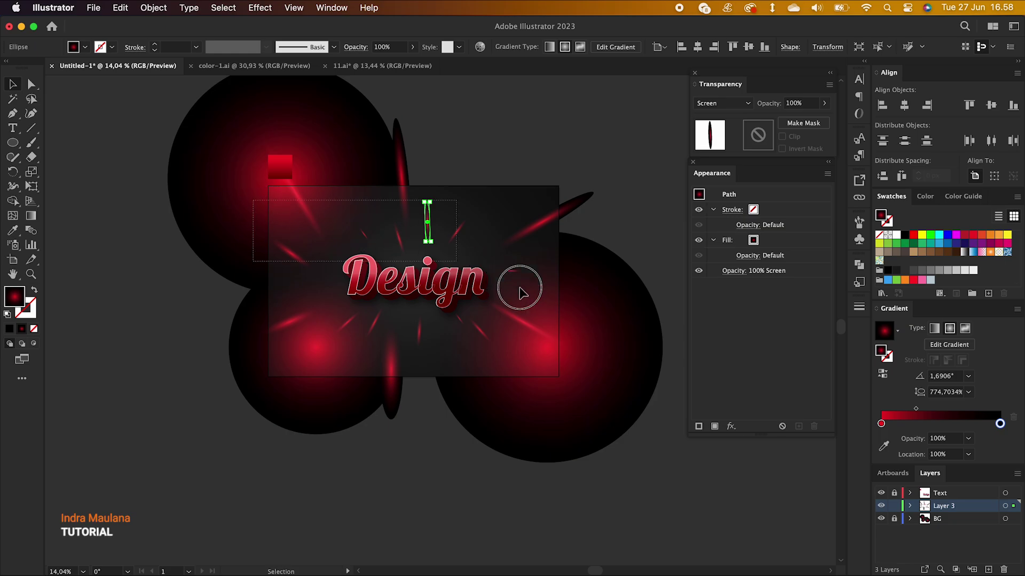
key(super+a)
click(261, 7)
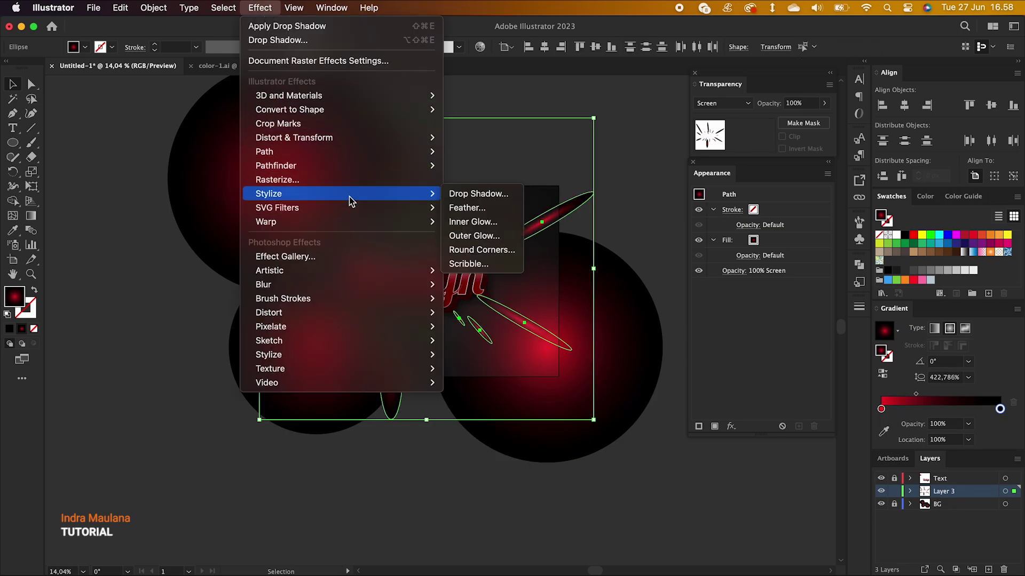
mouse_move(336, 284)
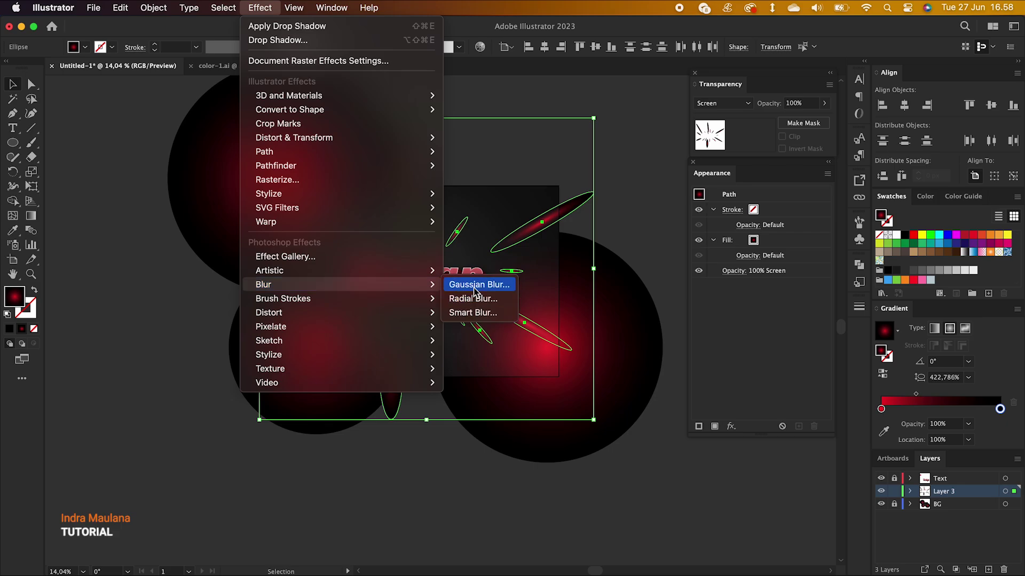
- Apply an 8.23 px Gaussian Blur to all streaks, undoing and redoing to compare
click(477, 287)
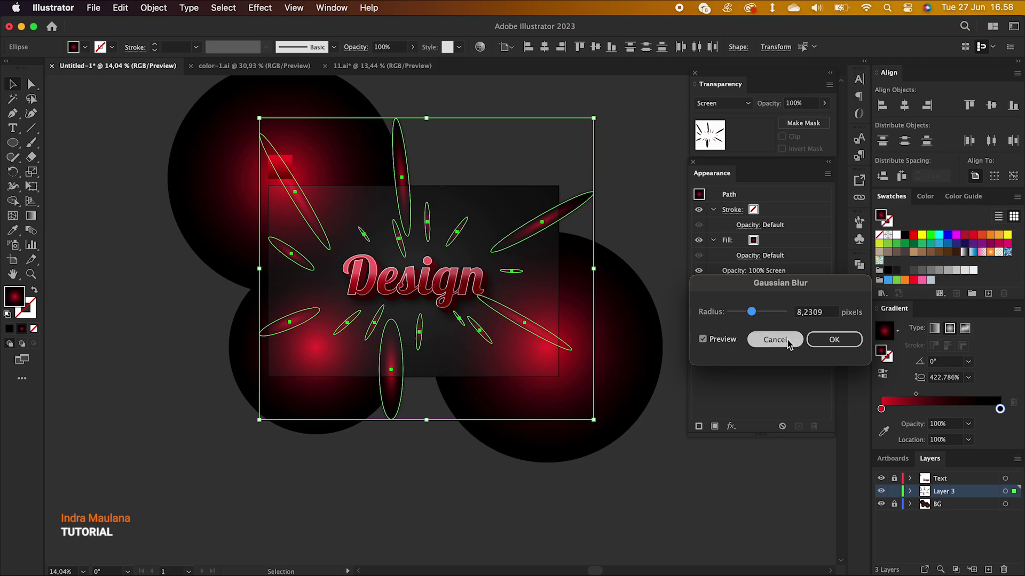
click(838, 339)
click(649, 212)
scroll(649, 211, up, 3)
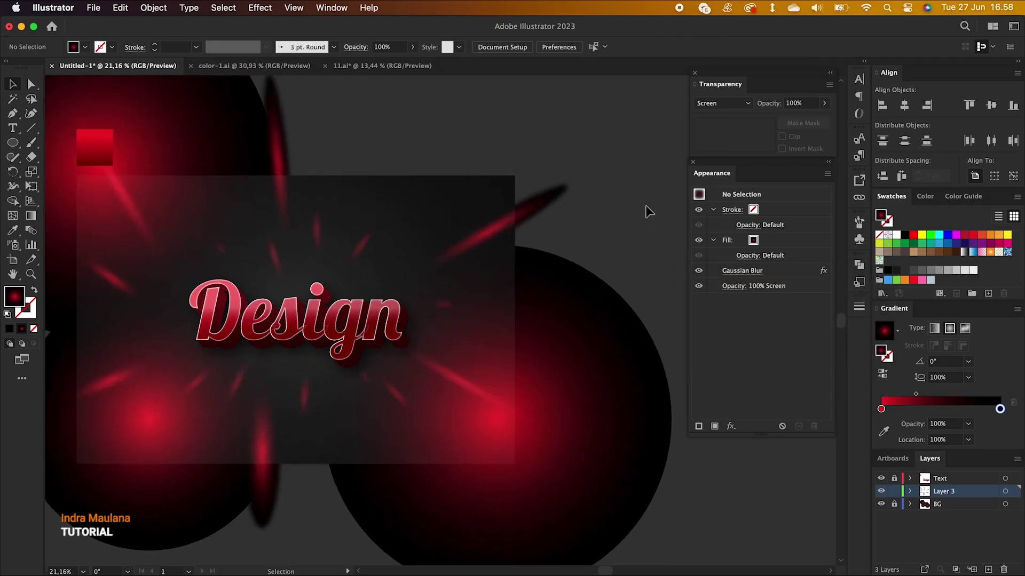
key(super+z)
key(super+z)
click(649, 211)
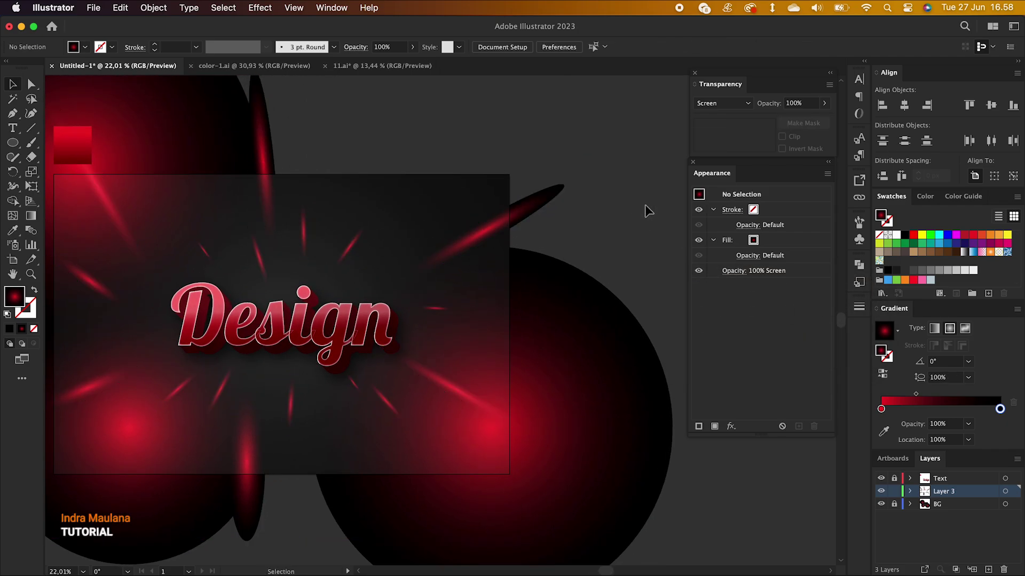
key(super+shift+z)
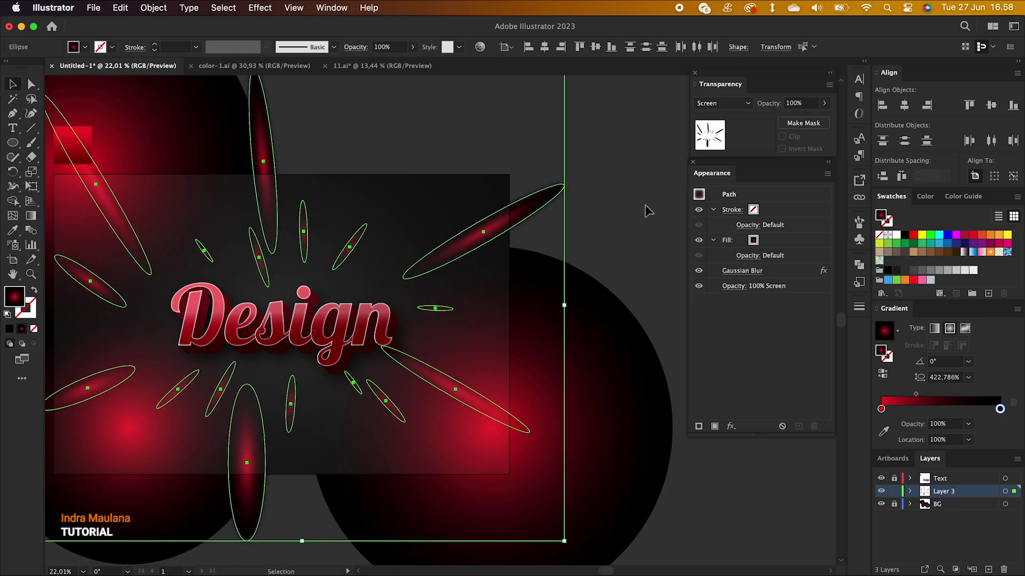
key(super+shift+z)
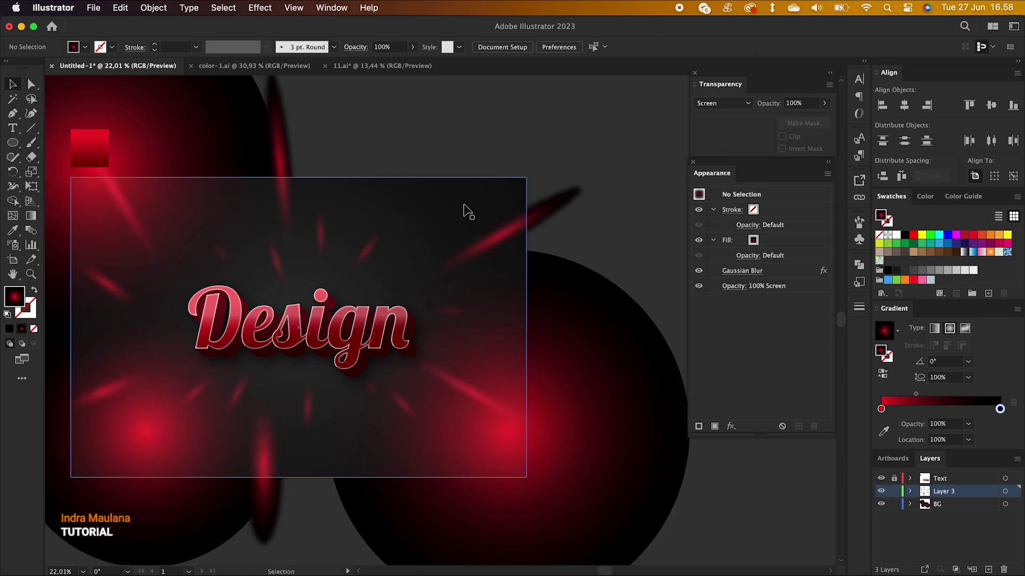
- Draw a white, stroke-free rectangle spanning the artboard from corner to corner
drag(13, 143, 53, 137)
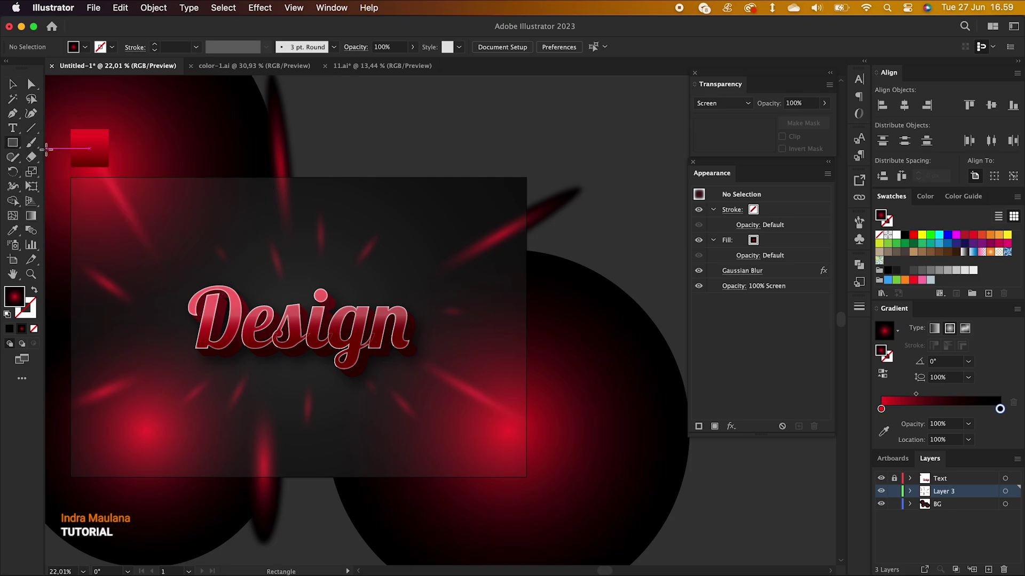
click(898, 235)
scroll(425, 286, left, 3)
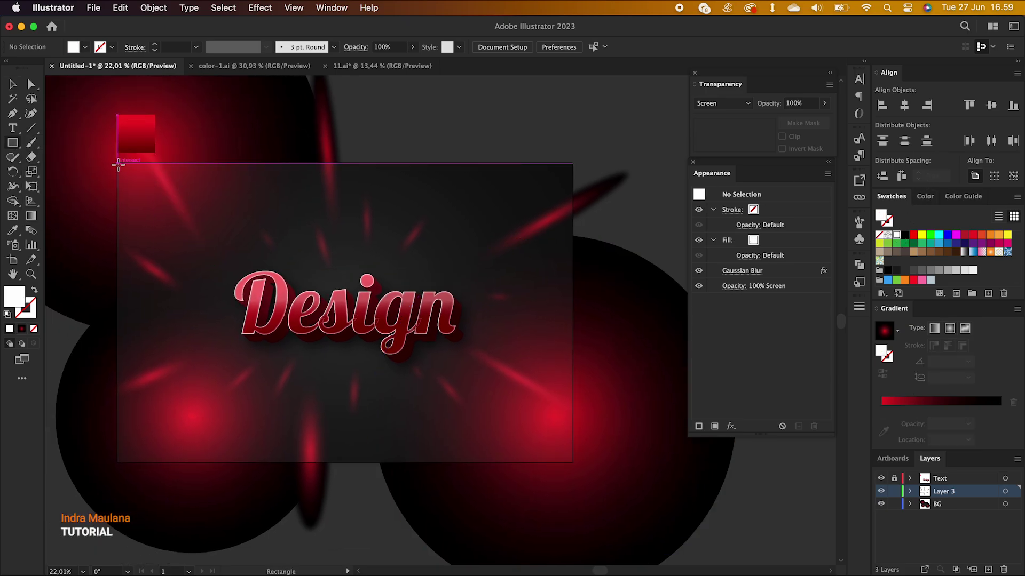
drag(118, 165, 572, 462)
- Marquee-select the white rectangle together with all the artwork
click(13, 83)
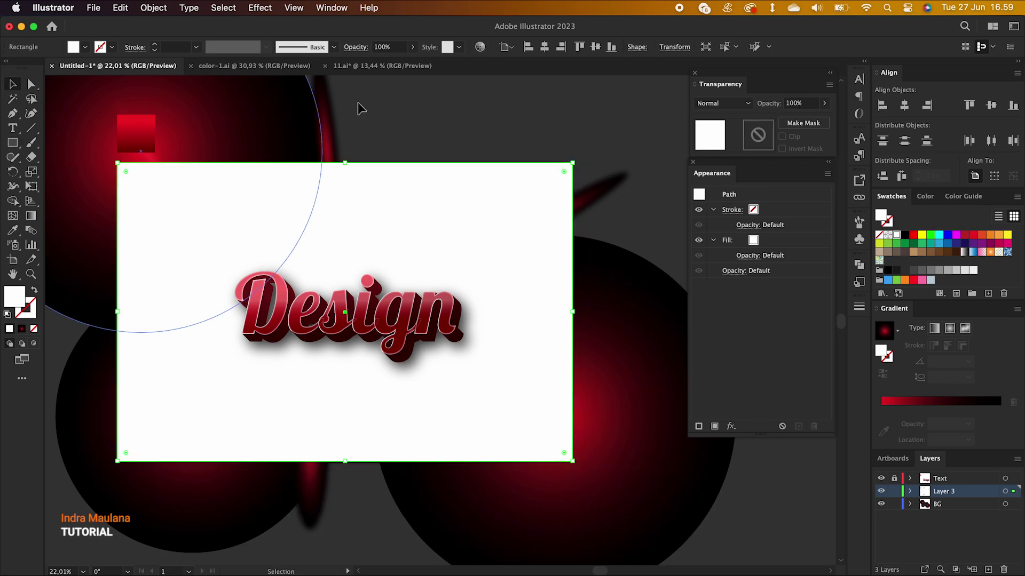
click(357, 101)
scroll(382, 99, down, 2)
mouse_move(76, 116)
mouse_down()
mouse_move(609, 327)
mouse_move(661, 432)
mouse_up()
- Make a clipping mask so all glows and streaks are trimmed to the artboard rectangle
right_click(388, 263)
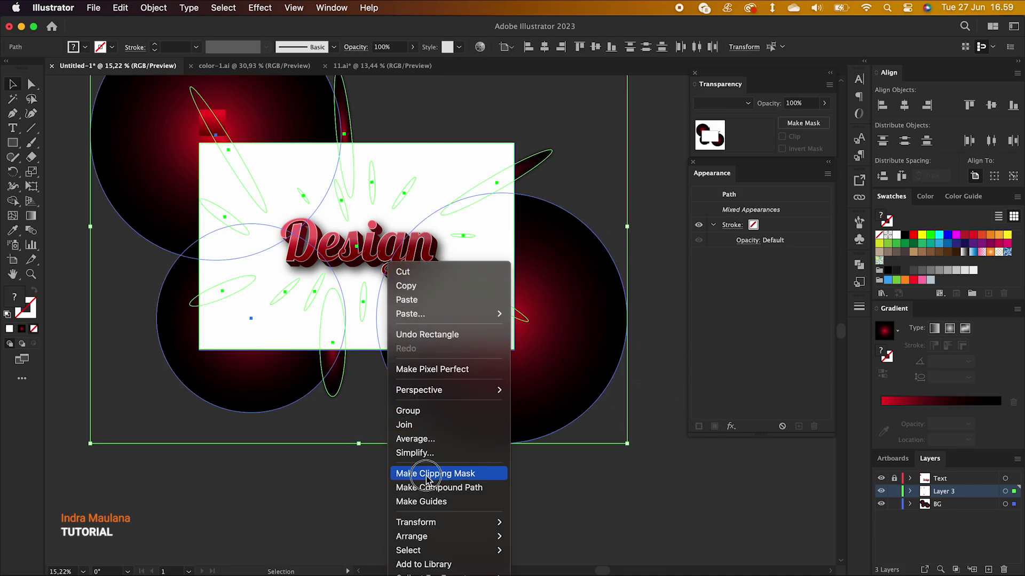
click(435, 474)
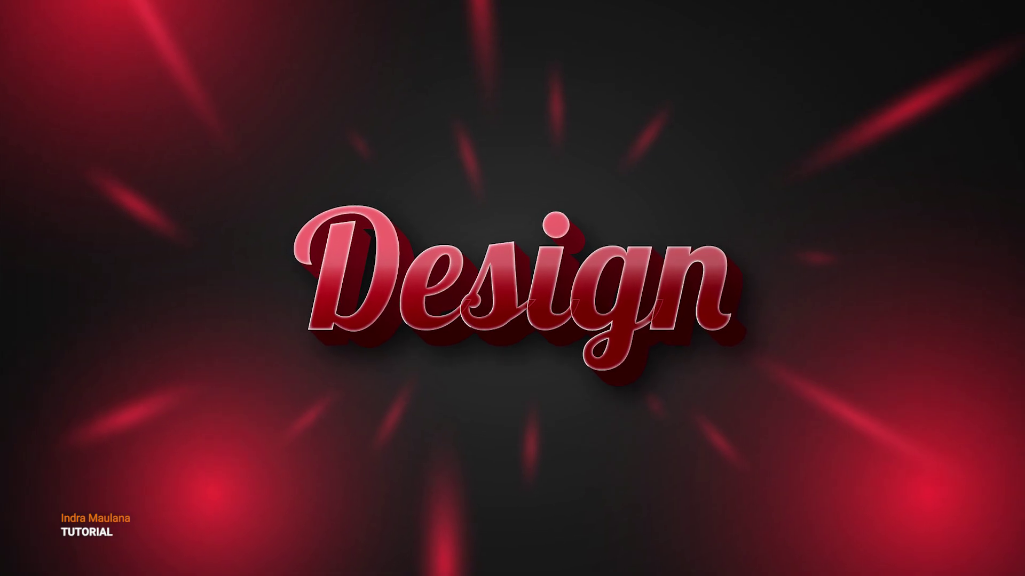